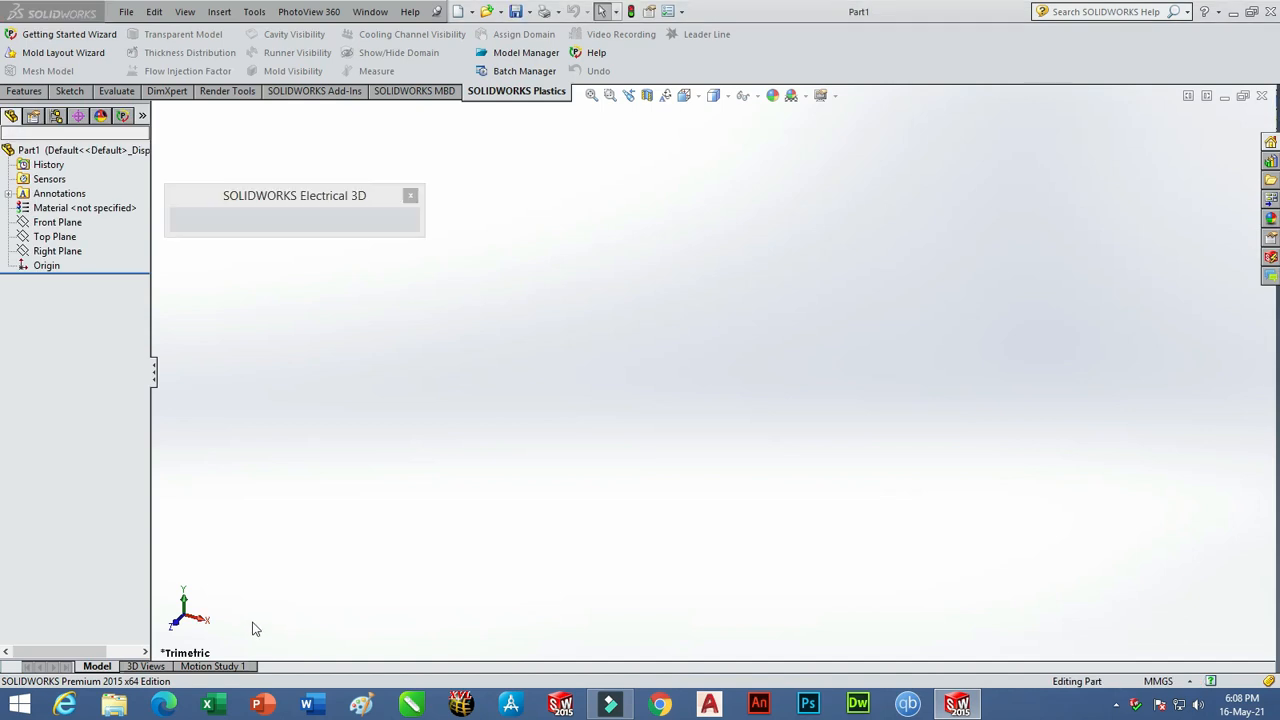
Close the floating SOLIDWORKS Electrical 3D toolbar and view the Top Plane face-on.
left_click(410, 195)
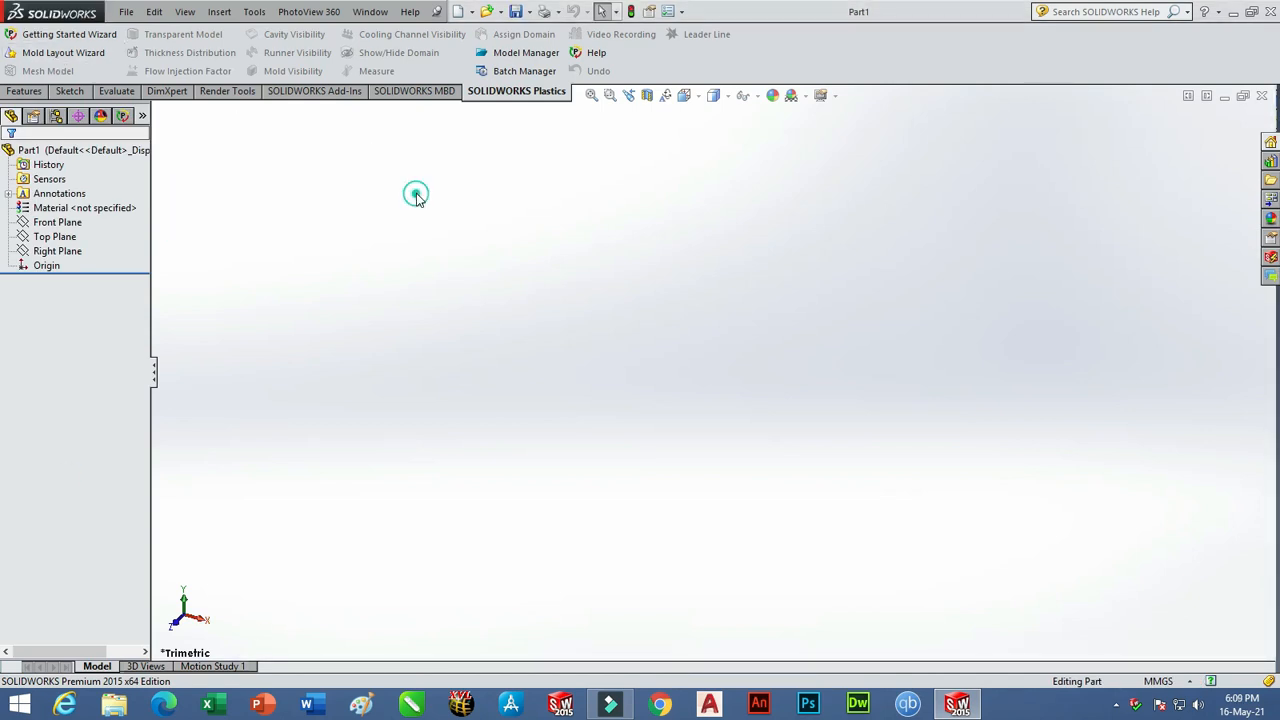
left_click(60, 237)
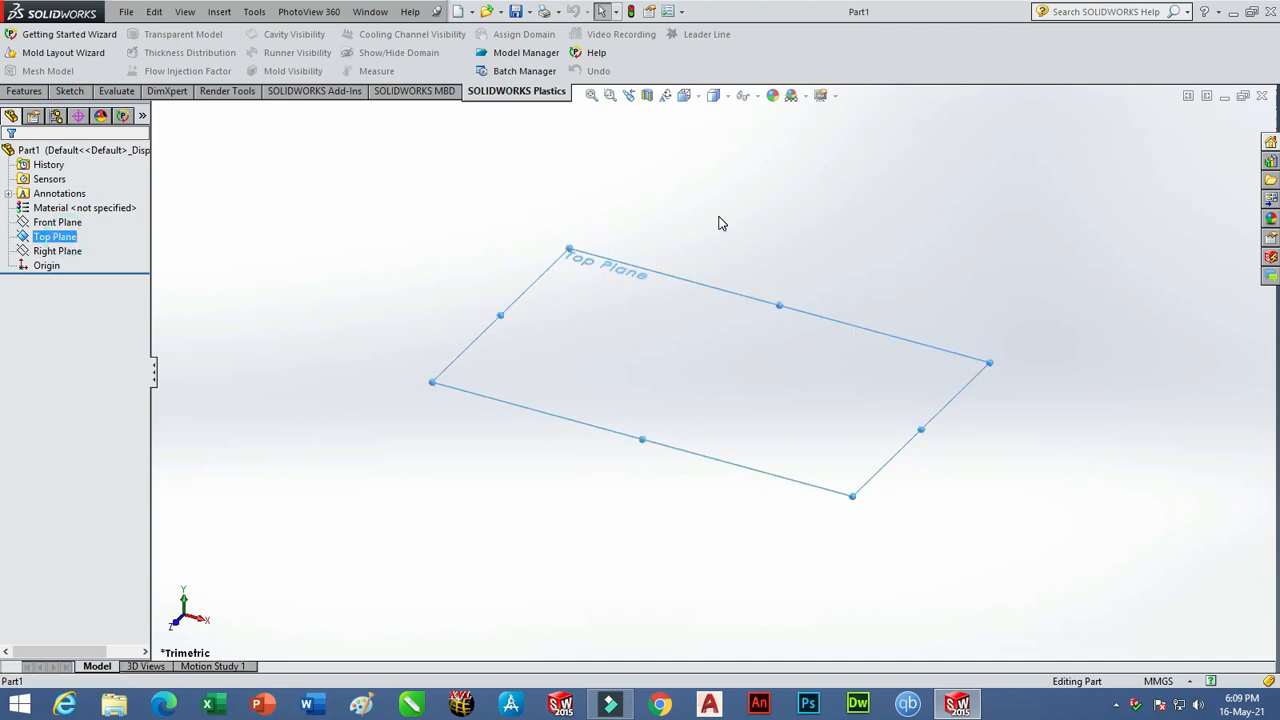
left_click(685, 95)
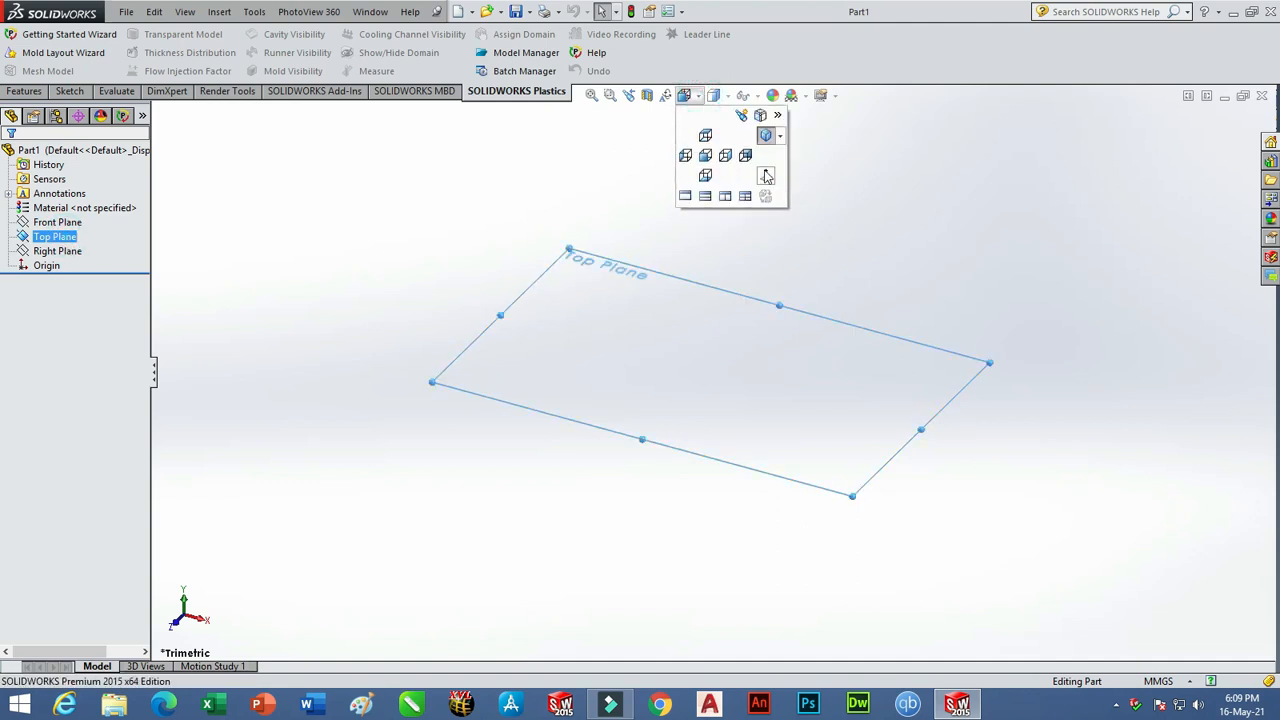
left_click(766, 175)
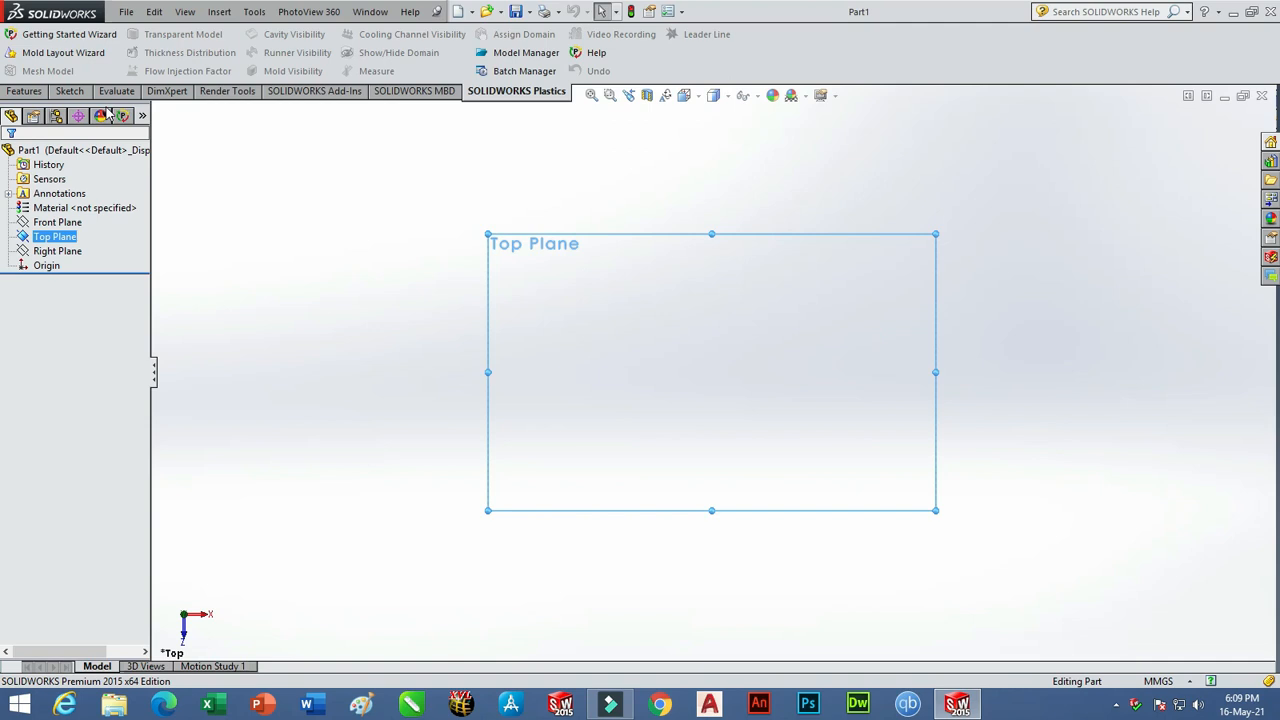
Sketch a circle centred on the origin on the Top Plane and set its radius to 67.5 mm.
left_click(69, 91)
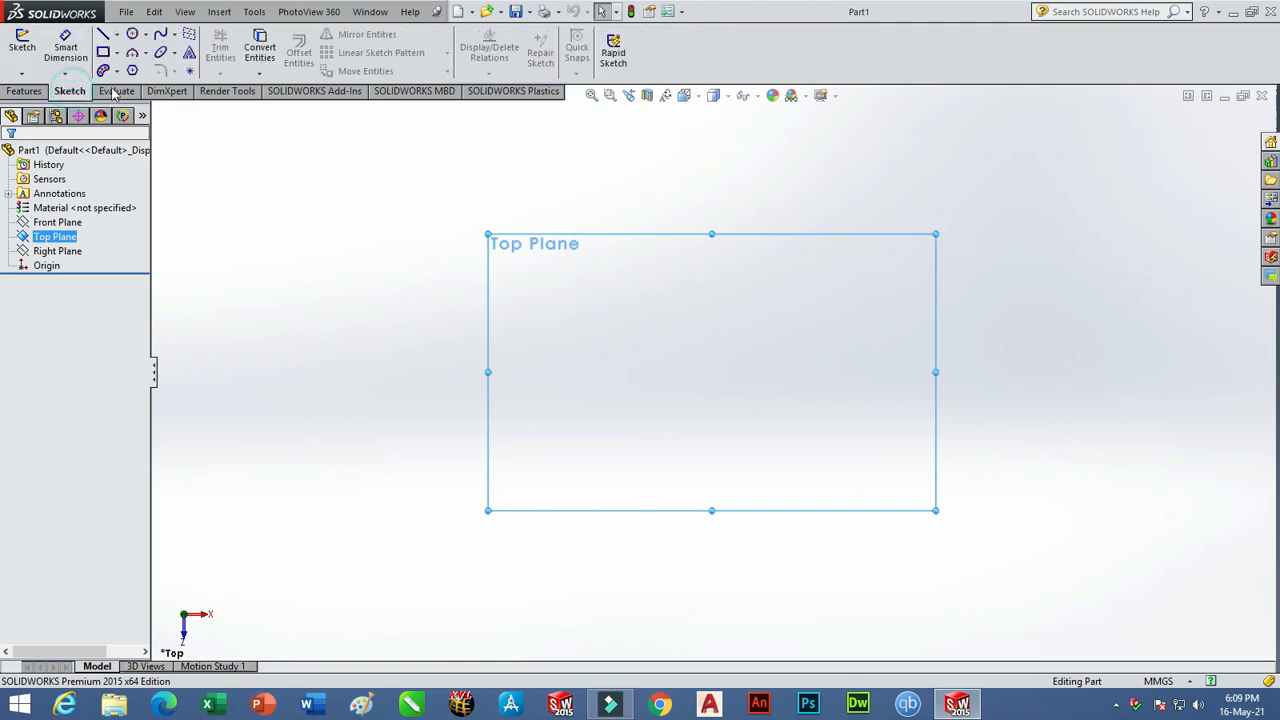
left_click(146, 35)
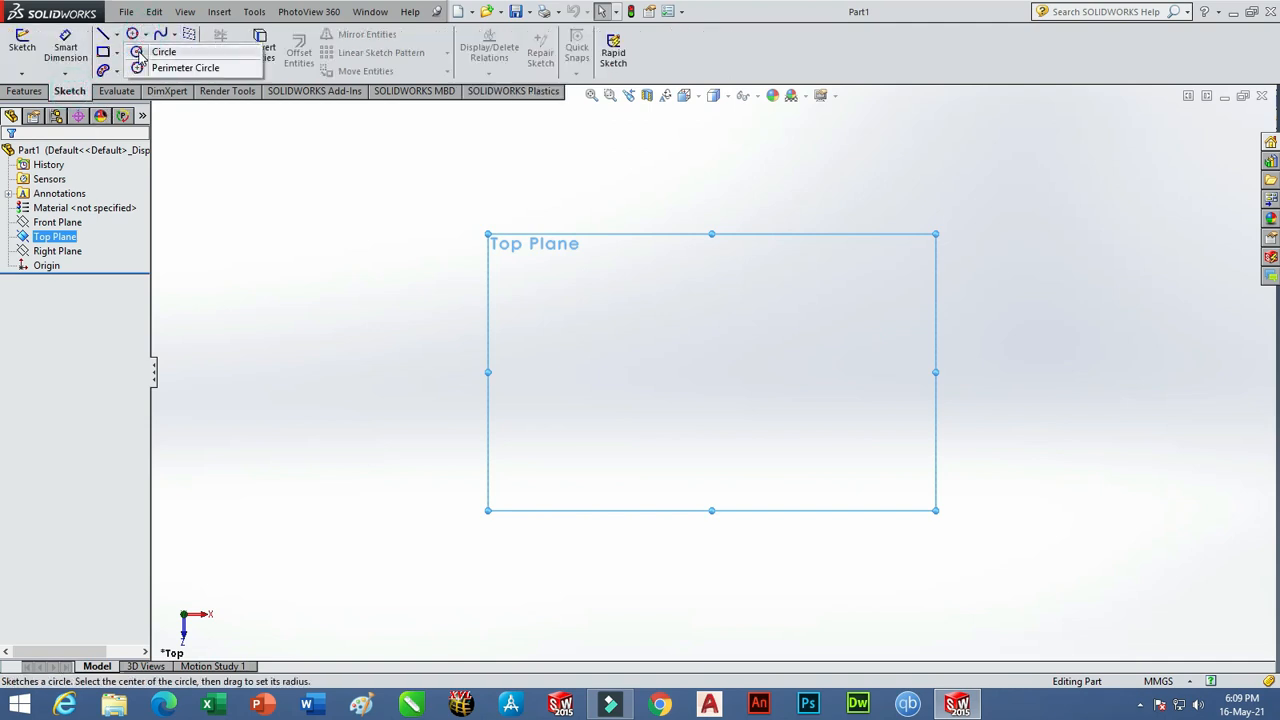
left_click(150, 52)
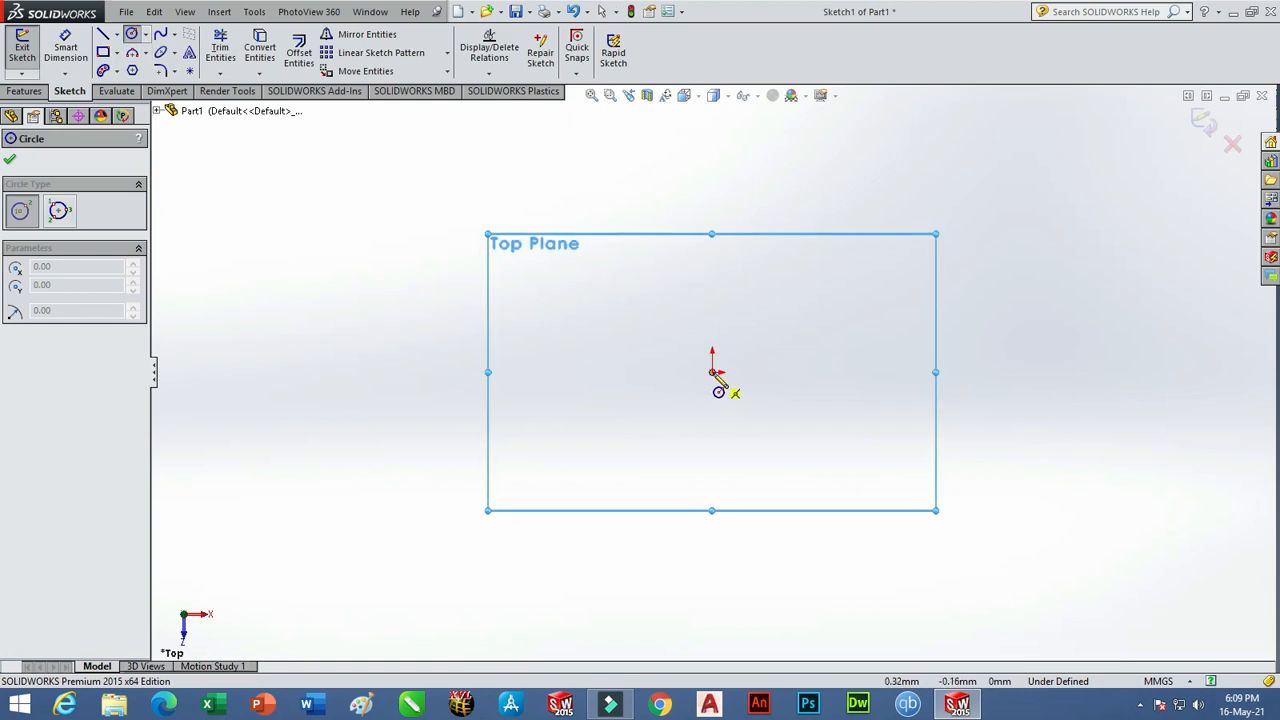
left_click(712, 372)
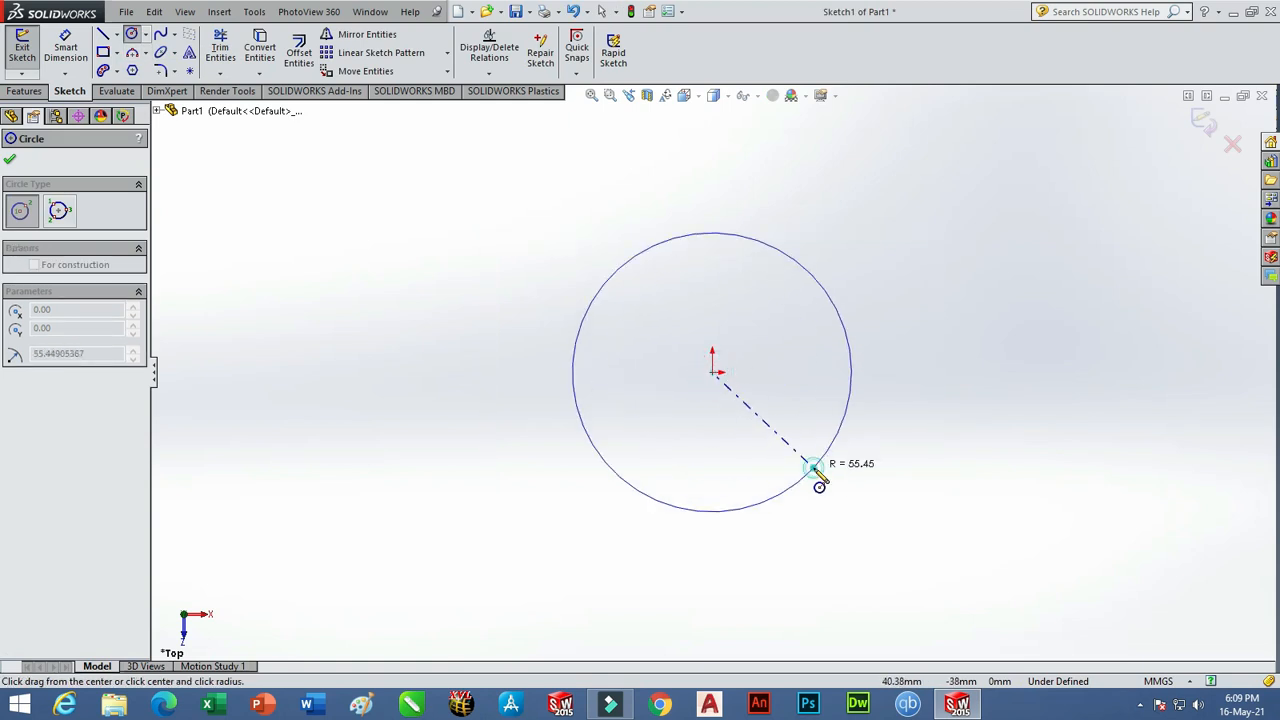
left_click(813, 466)
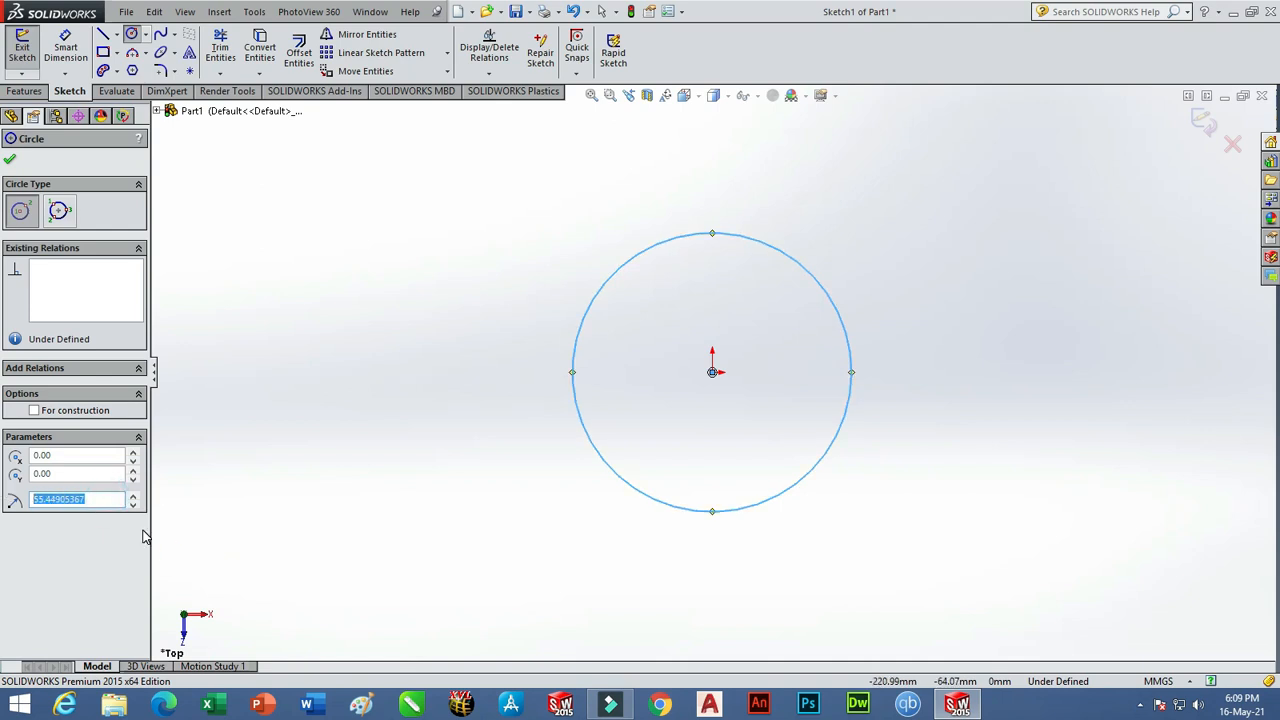
type("67.5")
key("Return")
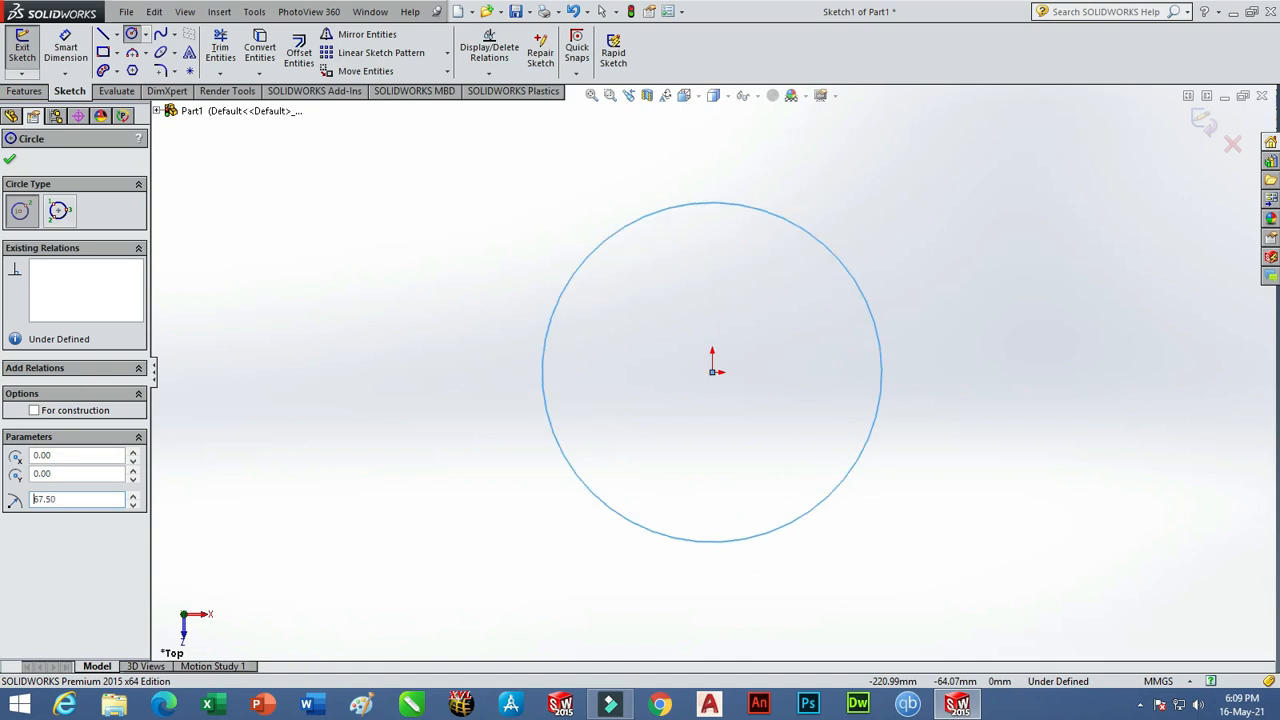
Draw horizontal and vertical centerlines across the circle between its quadrant points, and delete the diagonal centerline joining them.
scroll(600, 430, "up", 1)
scroll(853, 295, "down", 1)
scroll(853, 295, "down", 1)
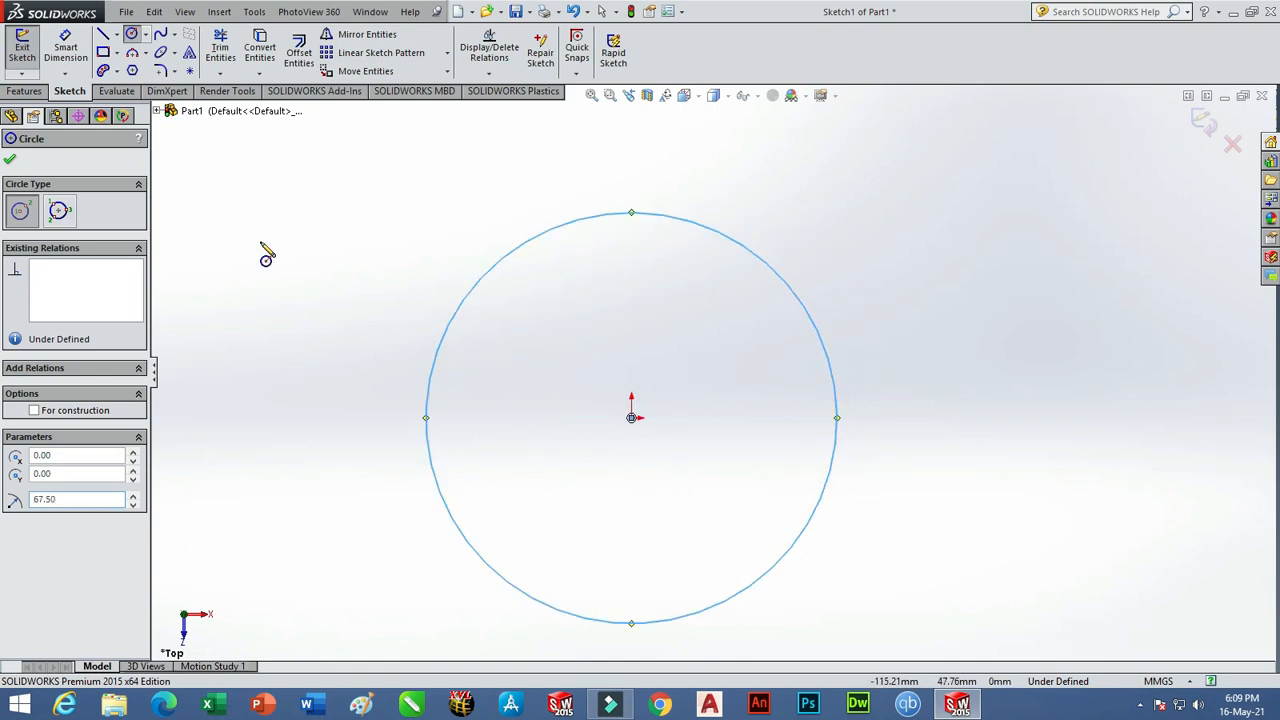
left_click(116, 34)
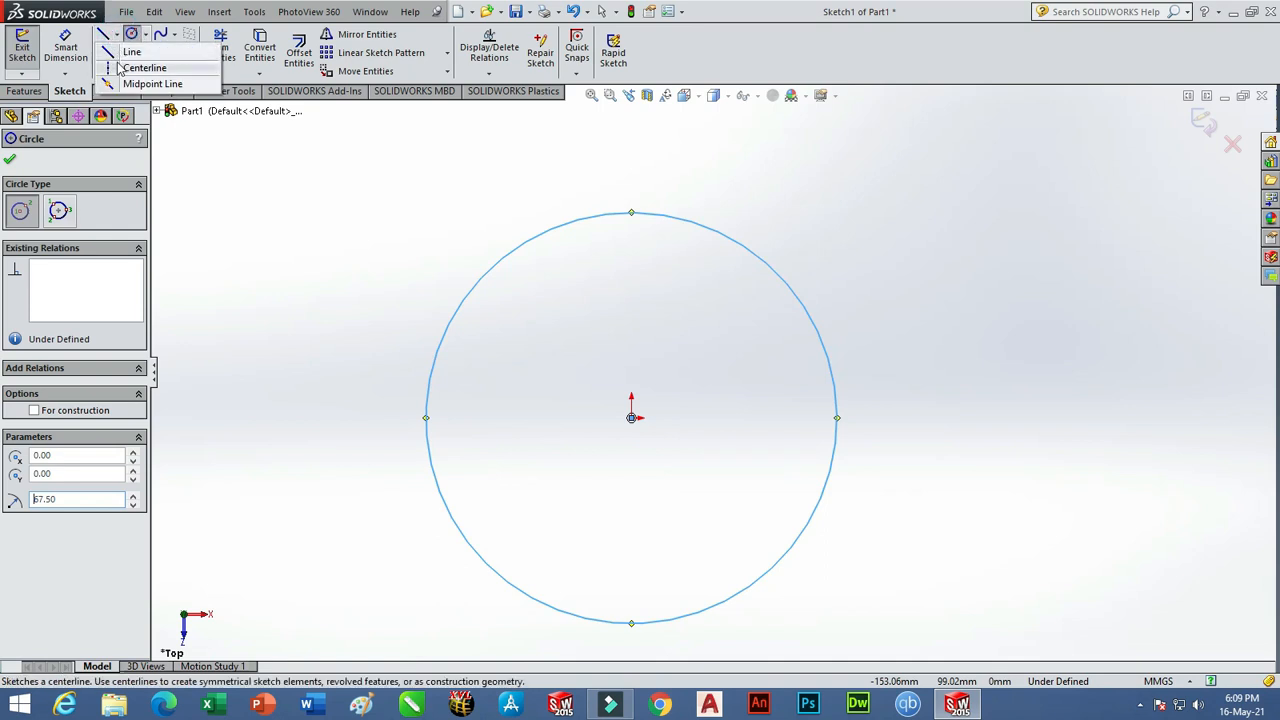
left_click(110, 68)
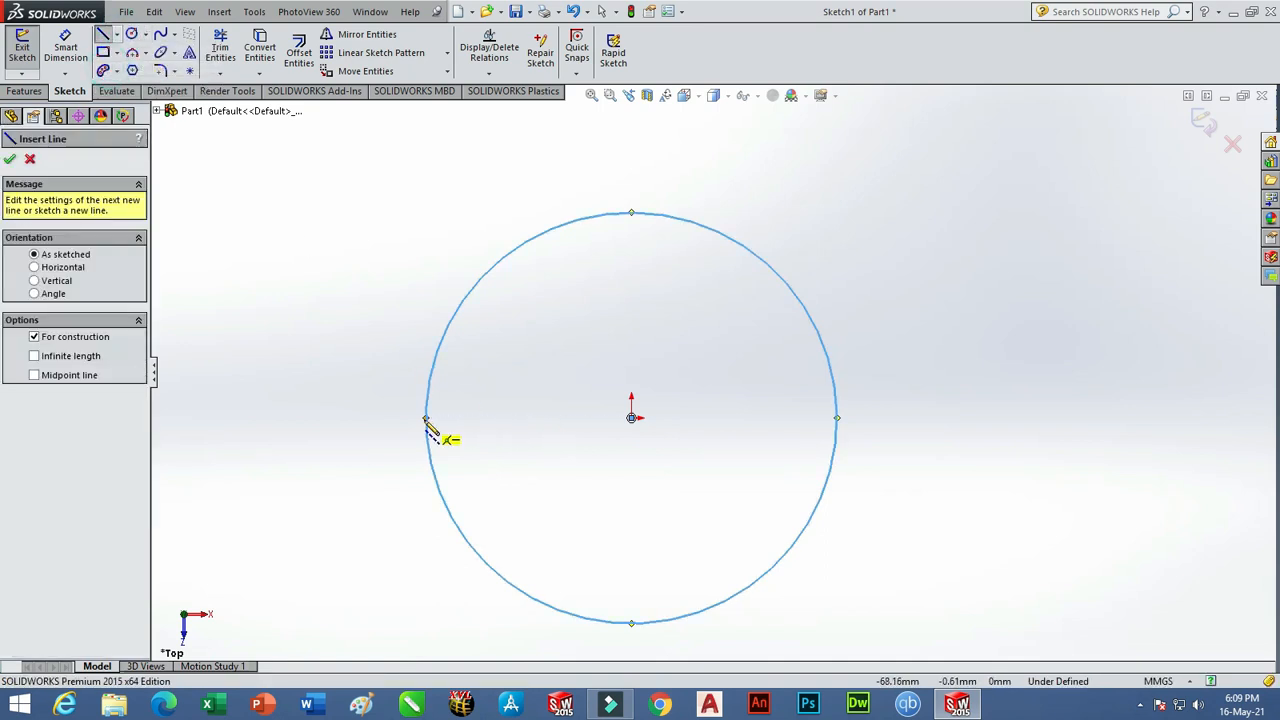
left_click(425, 419)
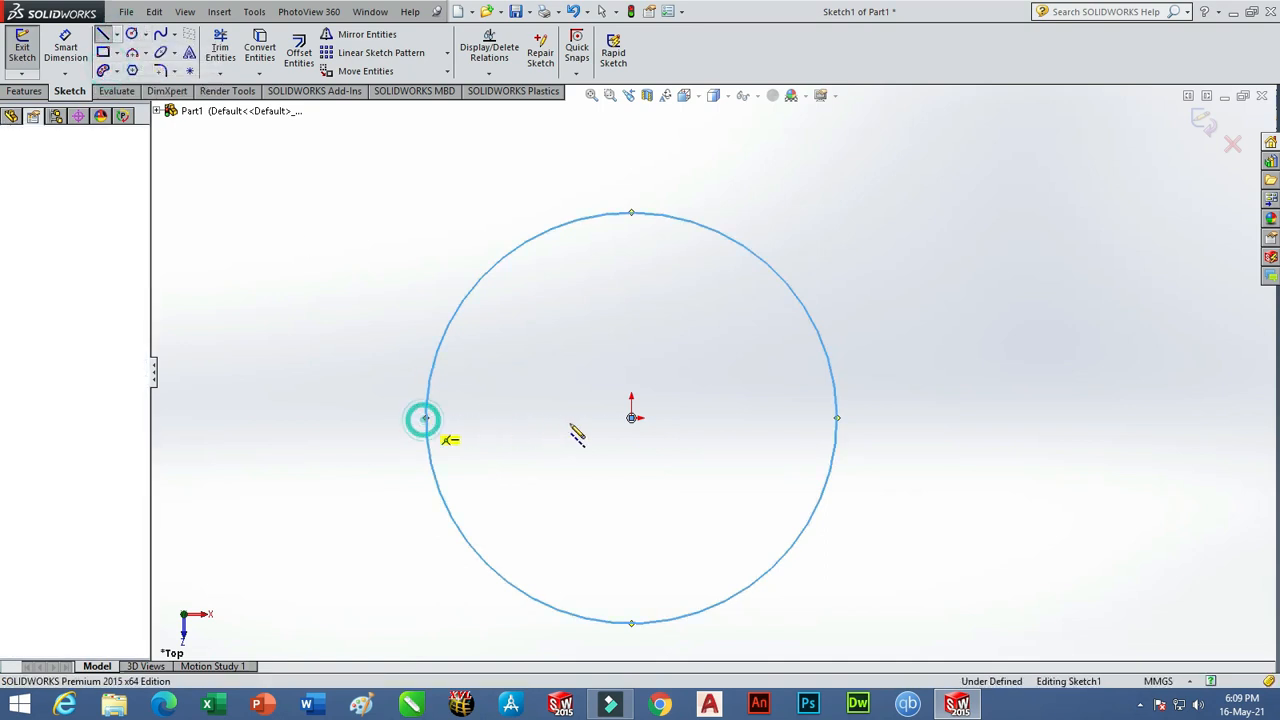
left_click(836, 417)
left_click(631, 213)
left_click(631, 622)
right_click(662, 498)
left_click(694, 506)
left_click(750, 331)
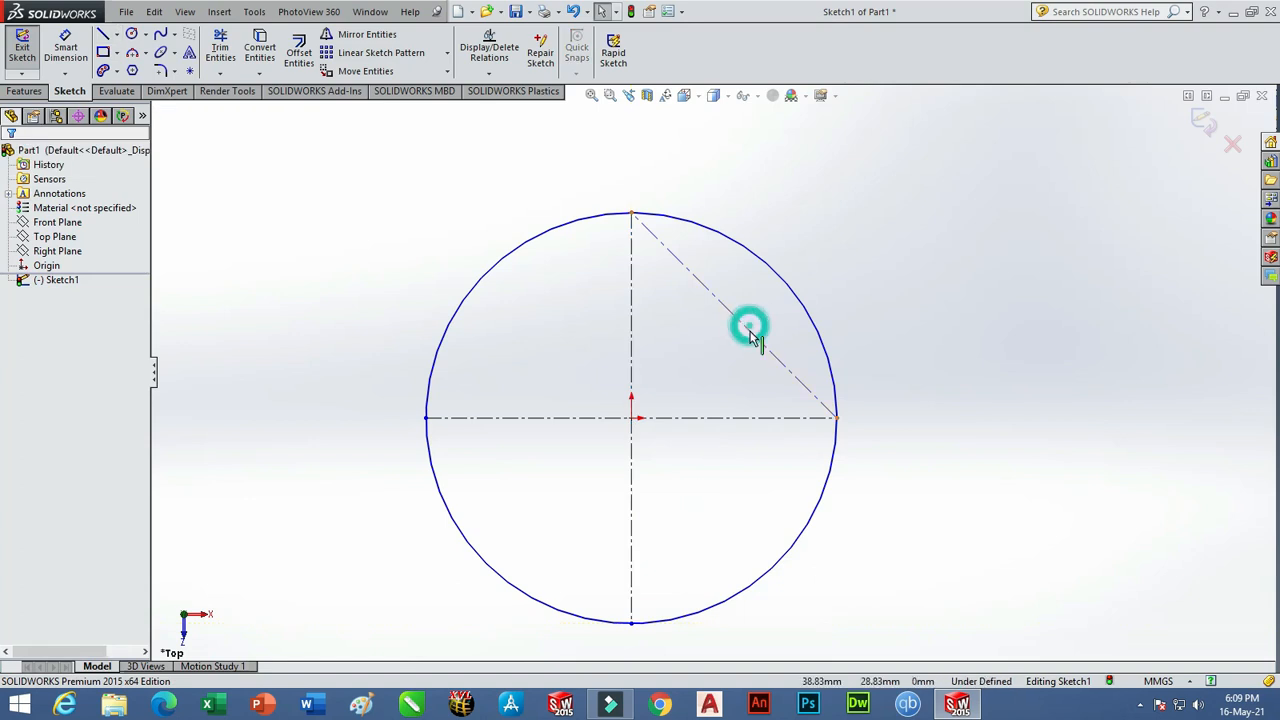
key("Delete")
Sketch a concentric circle at the origin inside the outer circle with a radius of 48 mm.
scroll(843, 397, "down", 2)
scroll(686, 426, "up", 2)
scroll(670, 500, "down", 2)
scroll(672, 512, "up", 1)
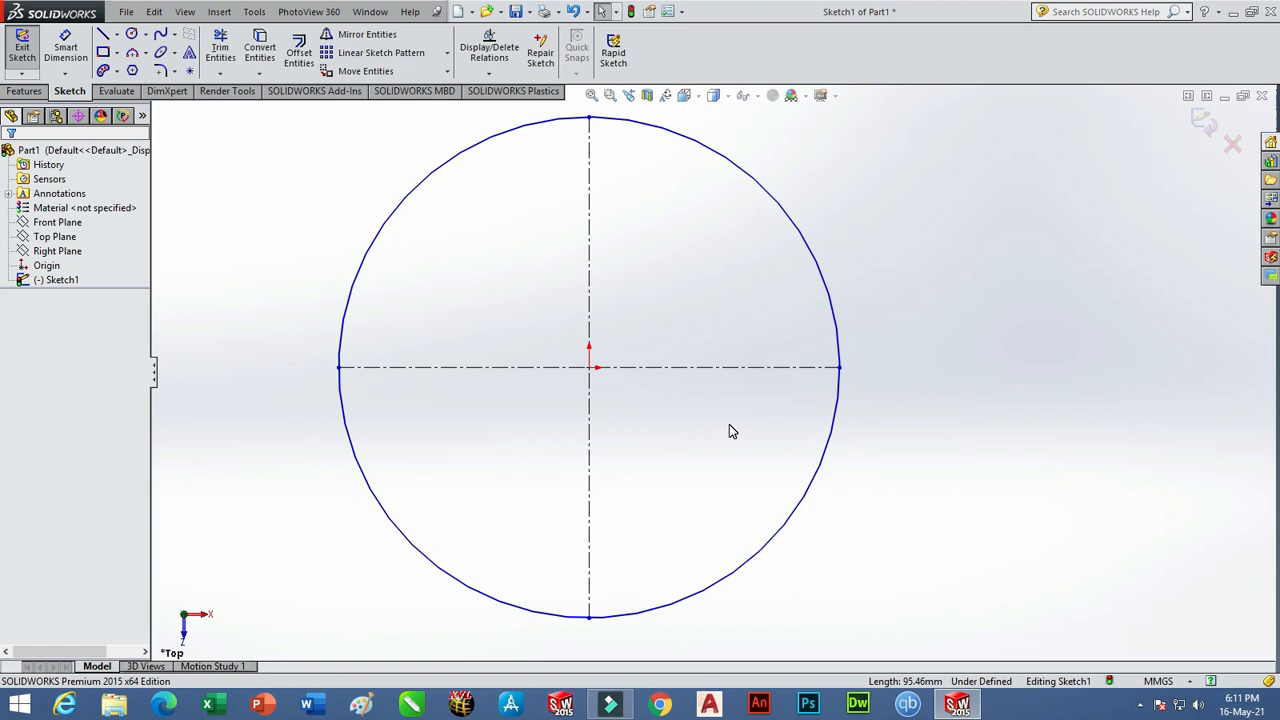
left_click(131, 33)
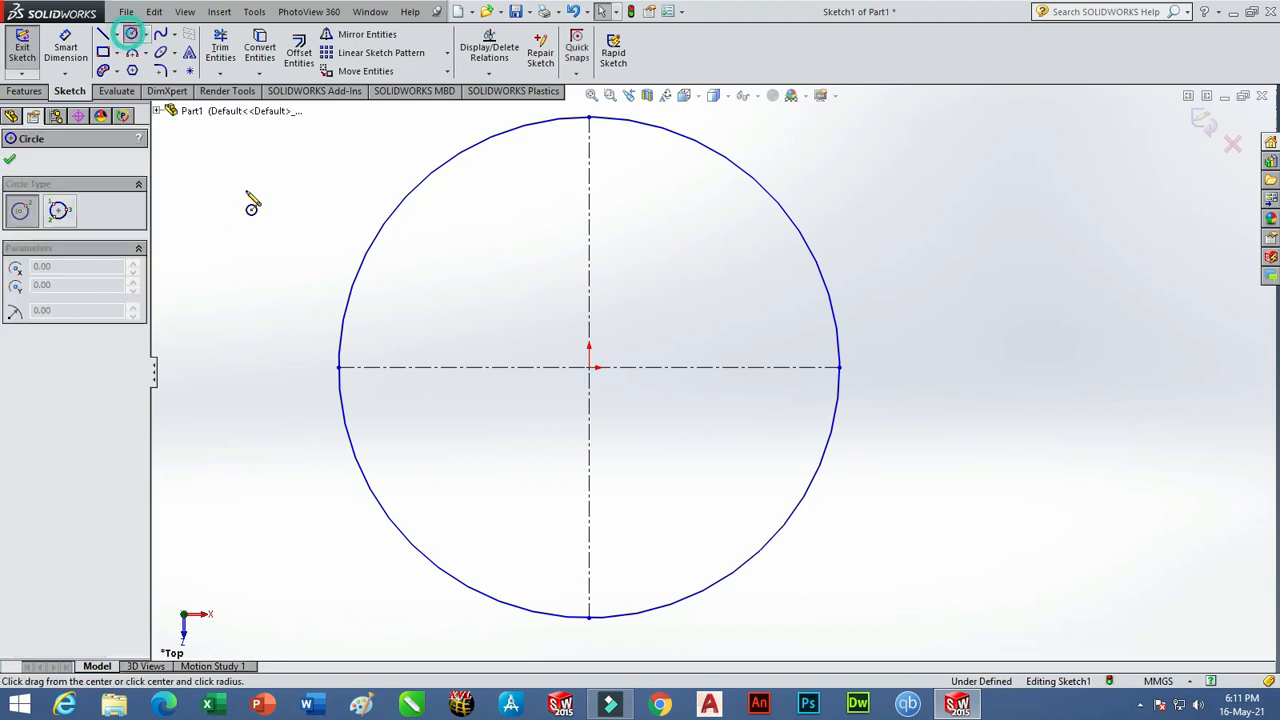
left_click(590, 367)
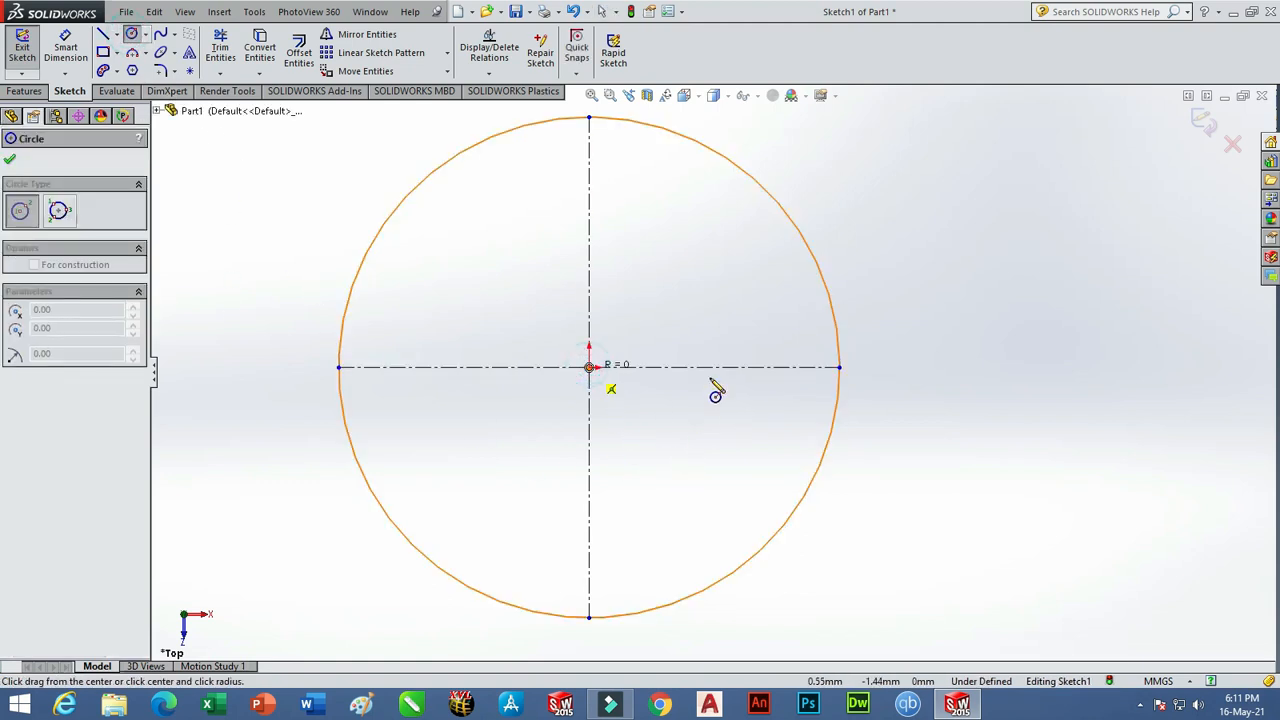
left_click(680, 213)
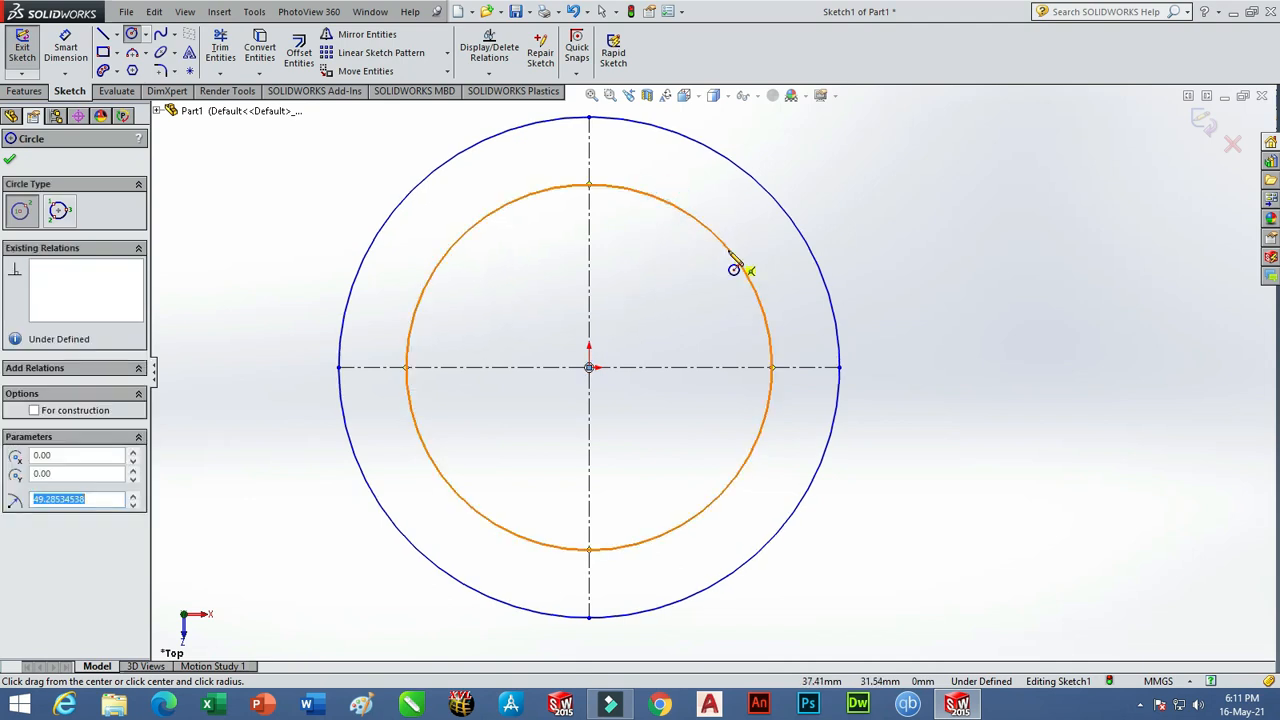
type("48")
key("Return")
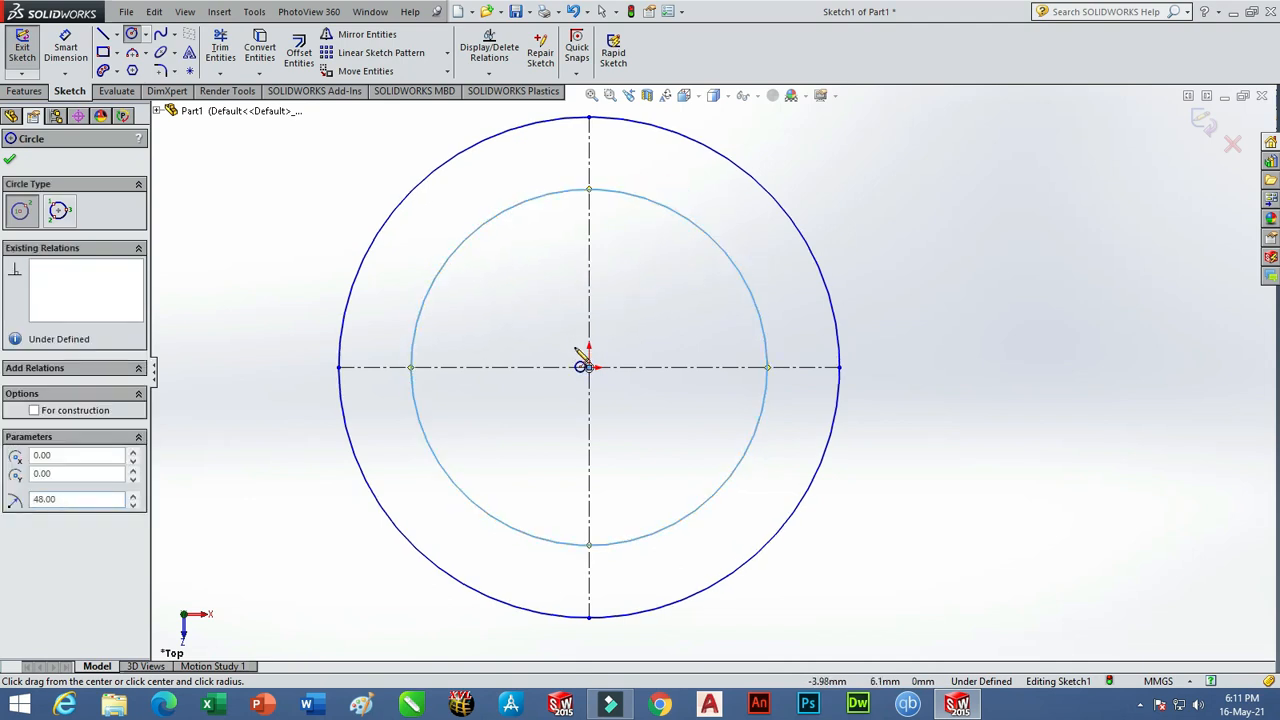
Sketch a third concentric circle at the origin and set its radius to 34.5 mm.
left_click(589, 367)
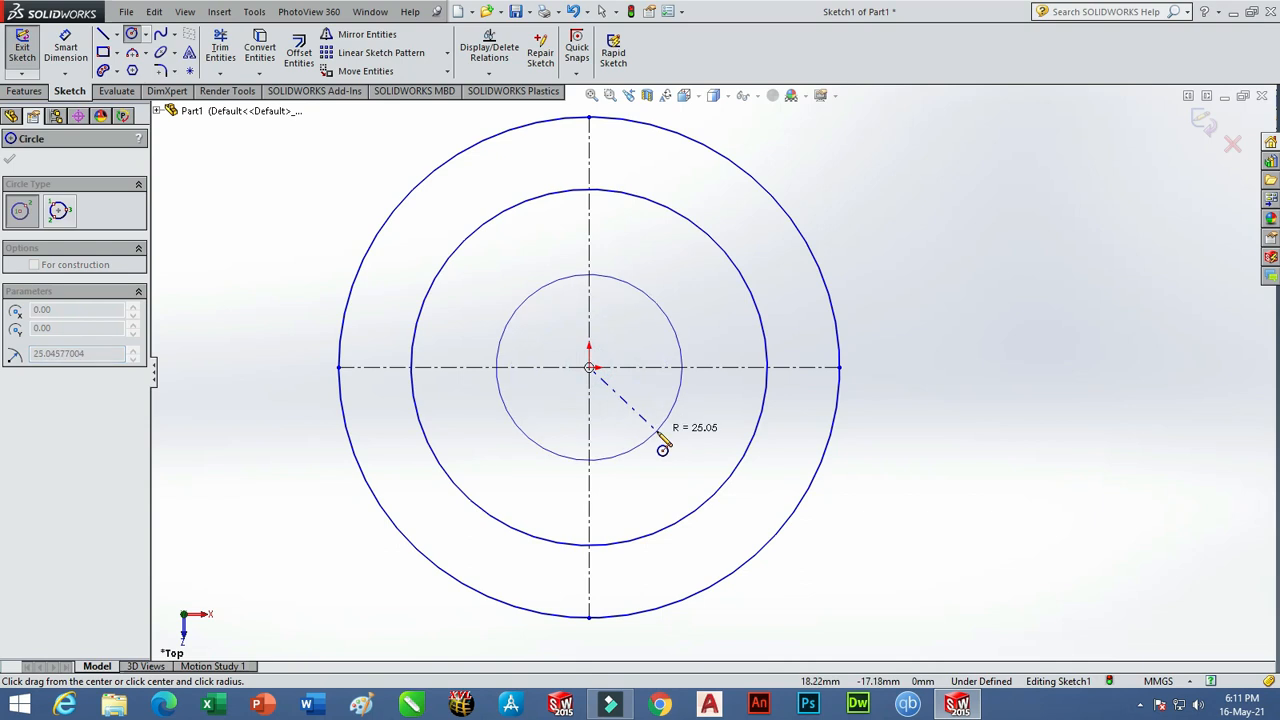
left_click(660, 440)
type("6")
key("Return")
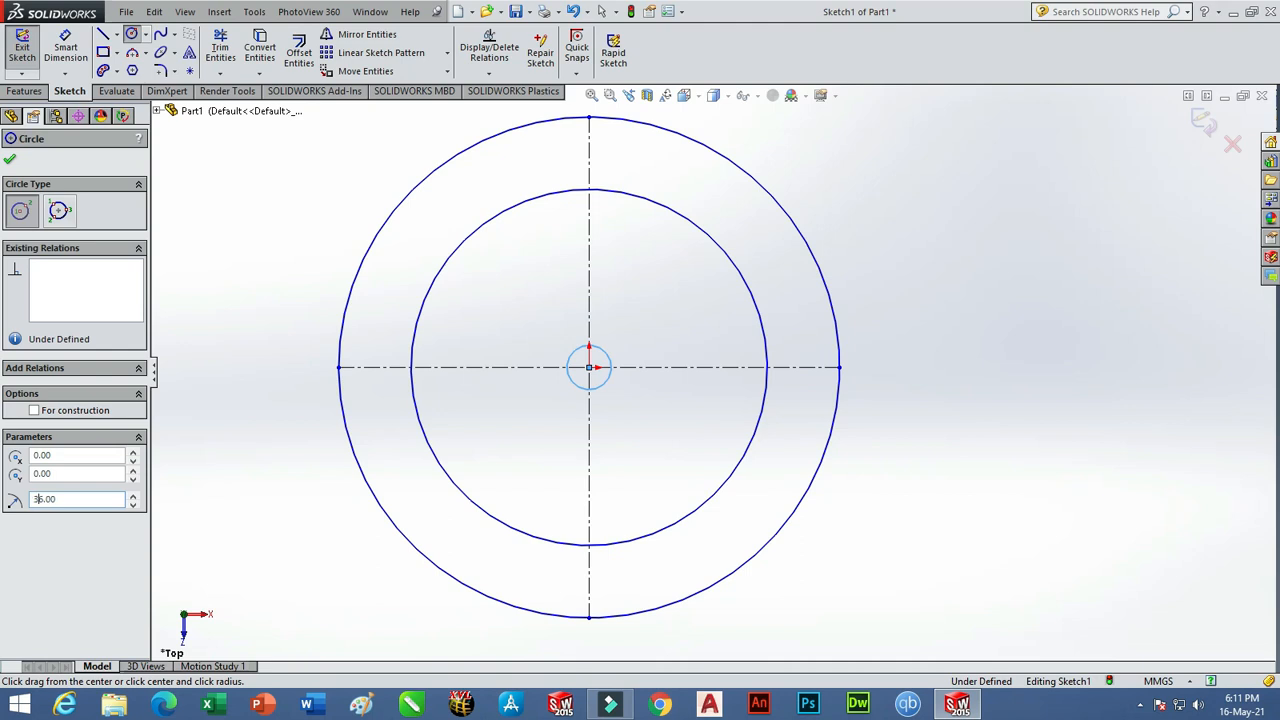
key("BackSpace")
key("BackSpace")
key("BackSpace")
key("BackSpace")
key("BackSpace")
left_click_drag(84, 496, 3, 499)
type("3")
key("Return")
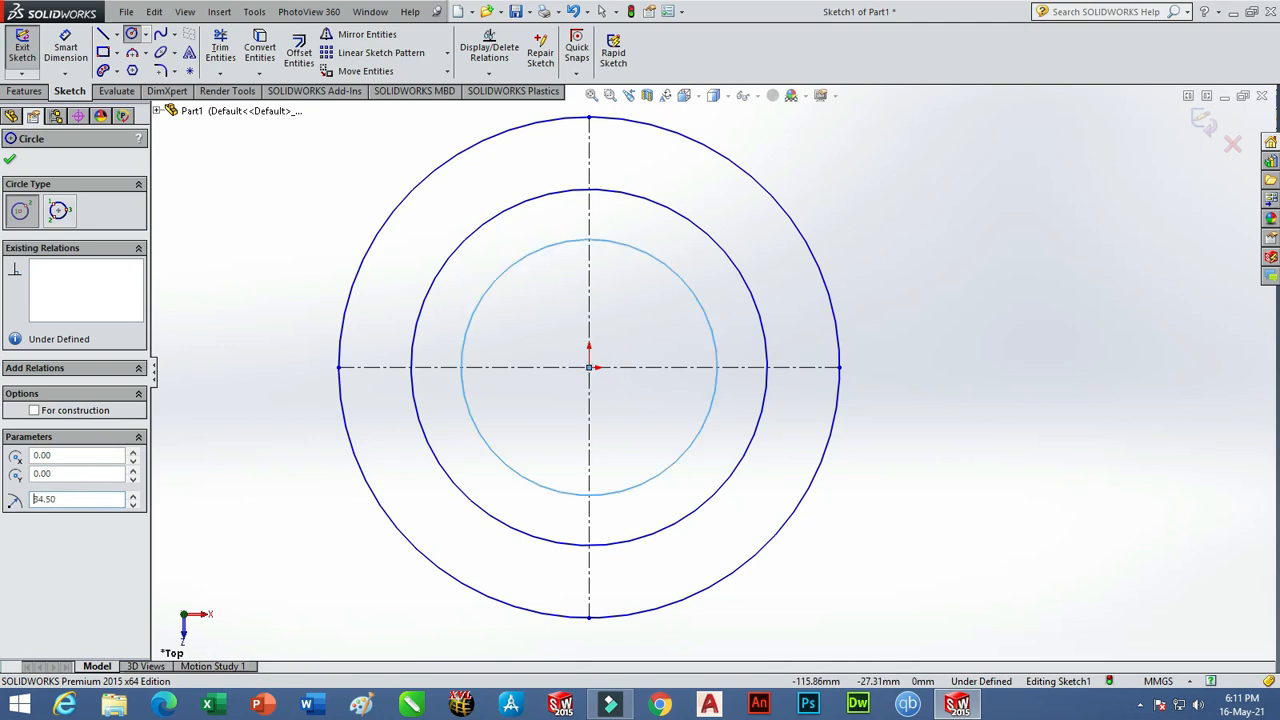
Sketch a 12 mm radius circle centred where the 48 mm radius circle meets the upper part of the vertical centerline.
scroll(600, 305, "up", 1)
scroll(666, 229, "down", 3)
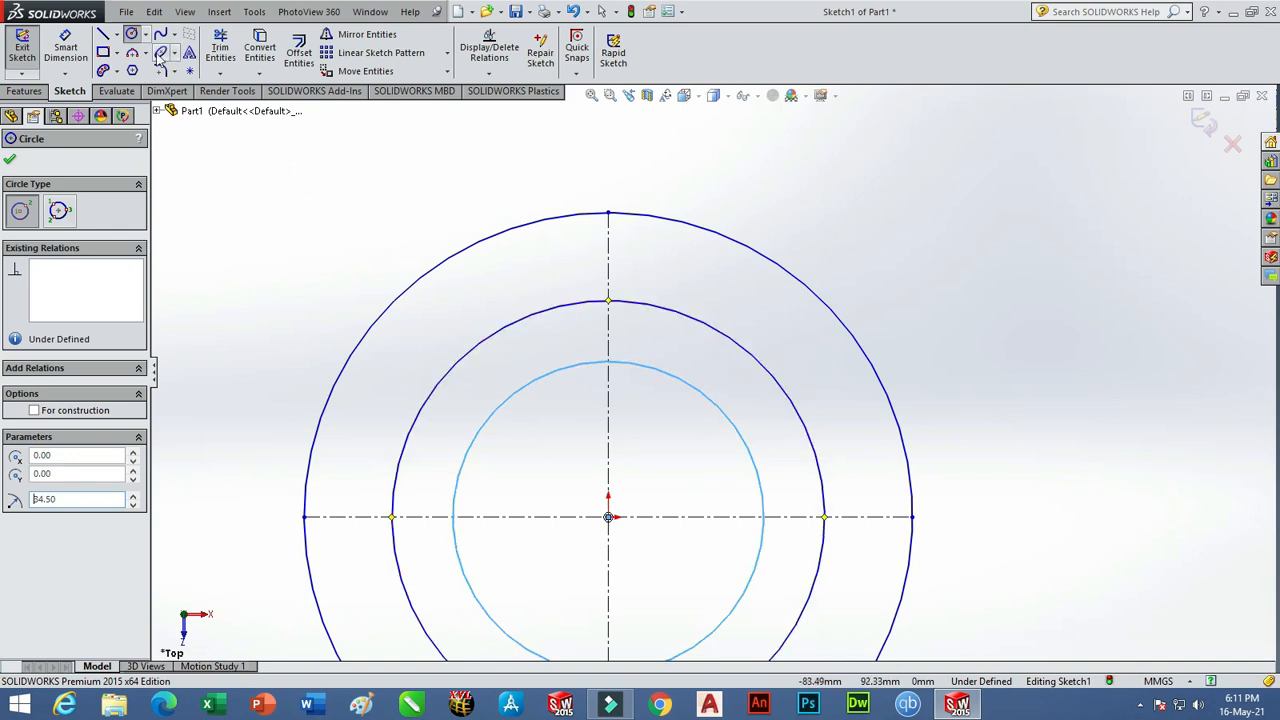
left_click(608, 301)
left_click(634, 338)
type("12")
key("Return")
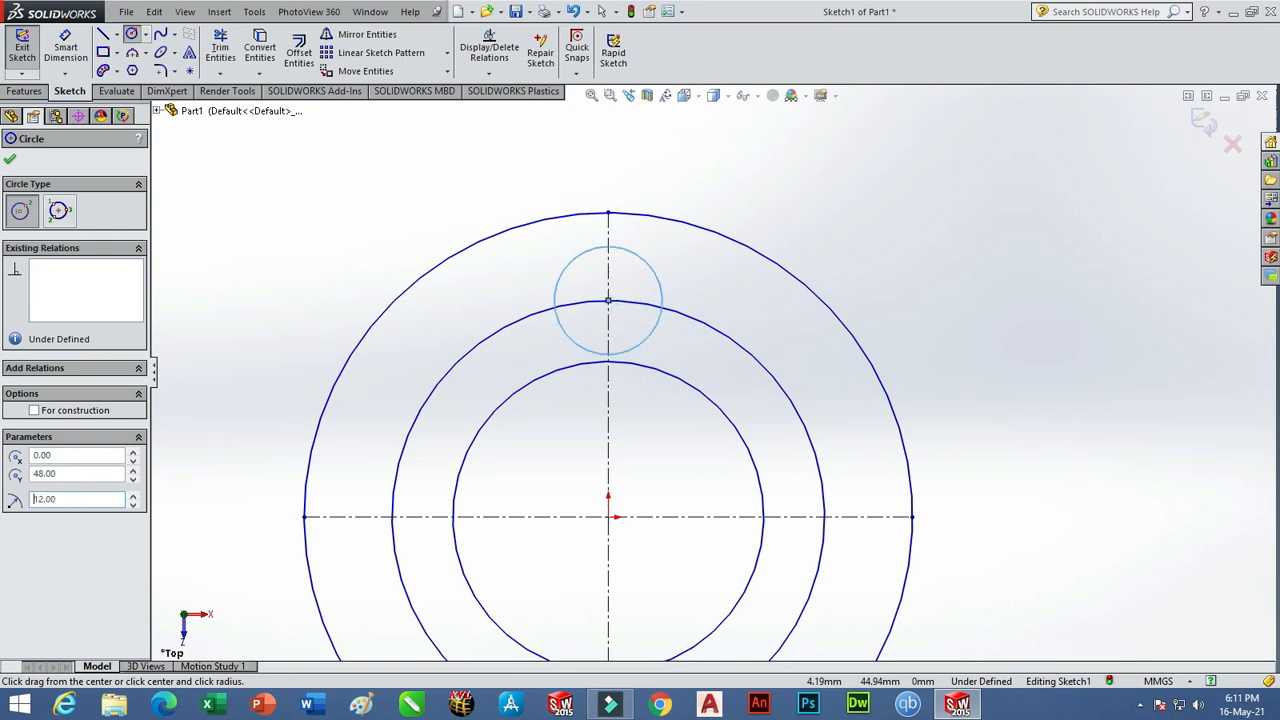
Sketch a 6 mm radius circle centred on the upper quadrant point of the 34.5 mm radius circle.
left_click(608, 361)
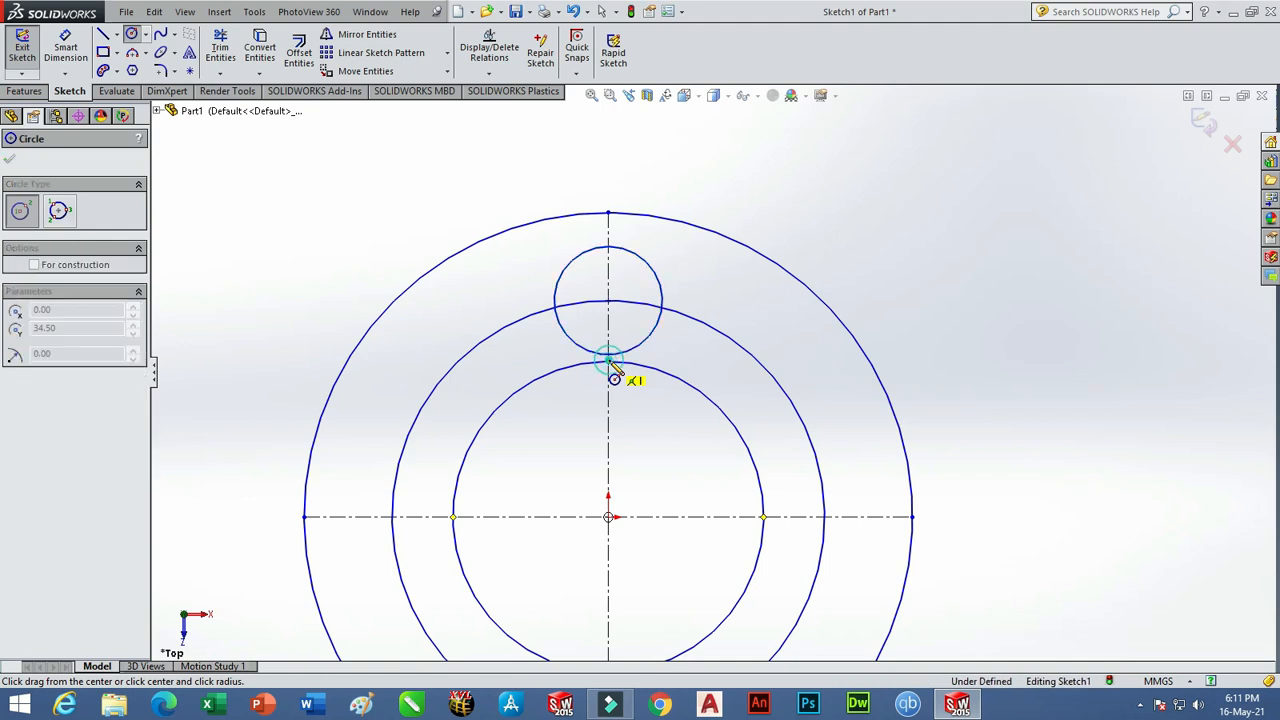
left_click(633, 413)
type("6")
key("Return")
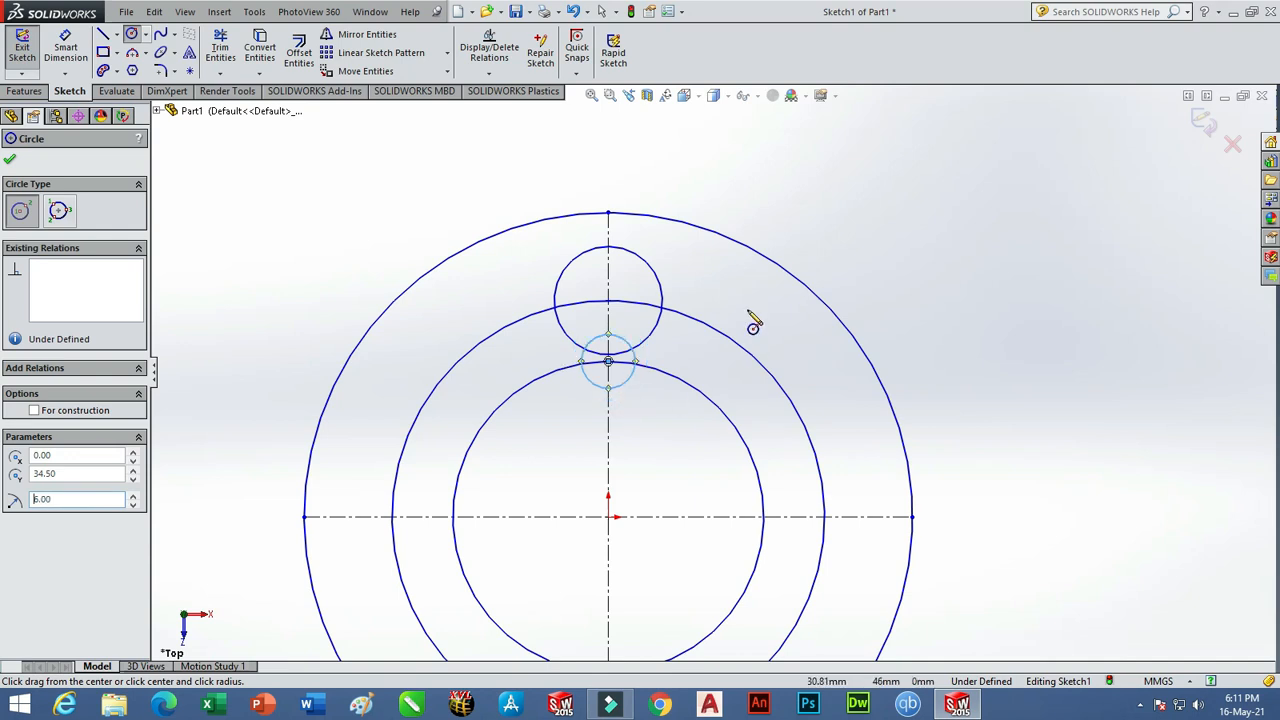
Draw a line about 12 mm long joining the right sides of the two small circles, using Tangent Snap.
scroll(680, 330, "down", 2)
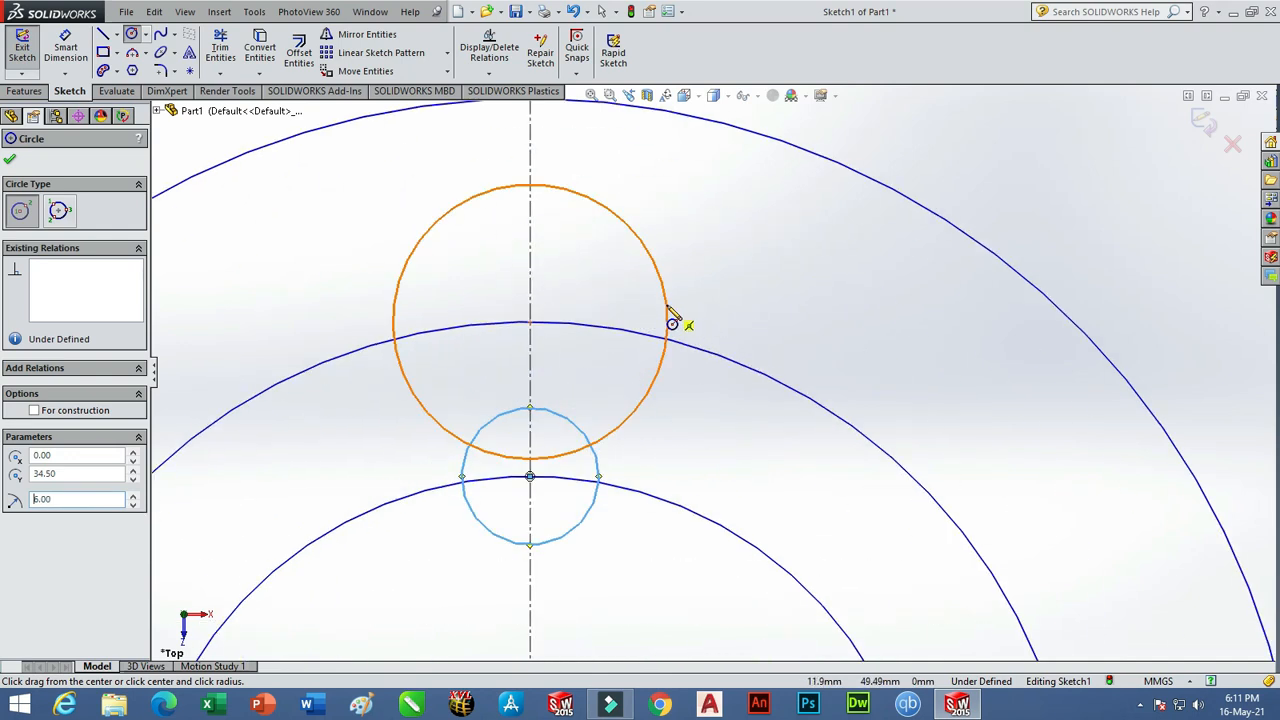
left_click(106, 40)
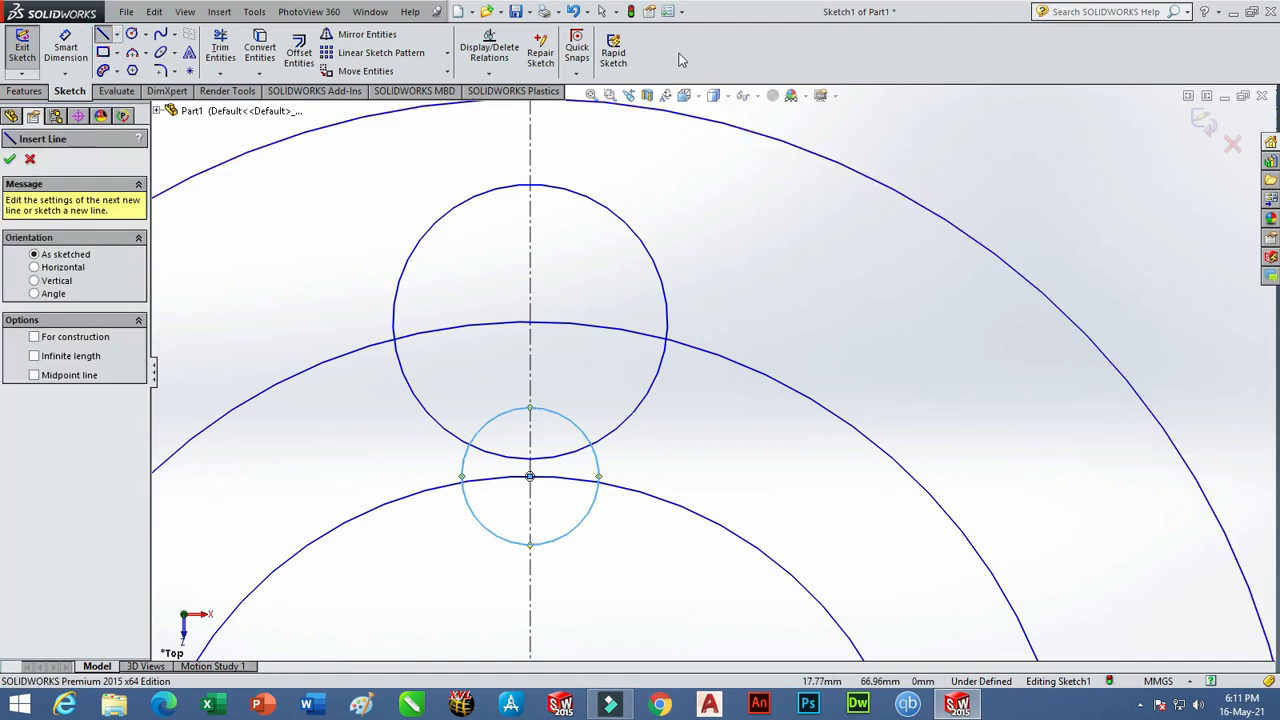
left_click(581, 79)
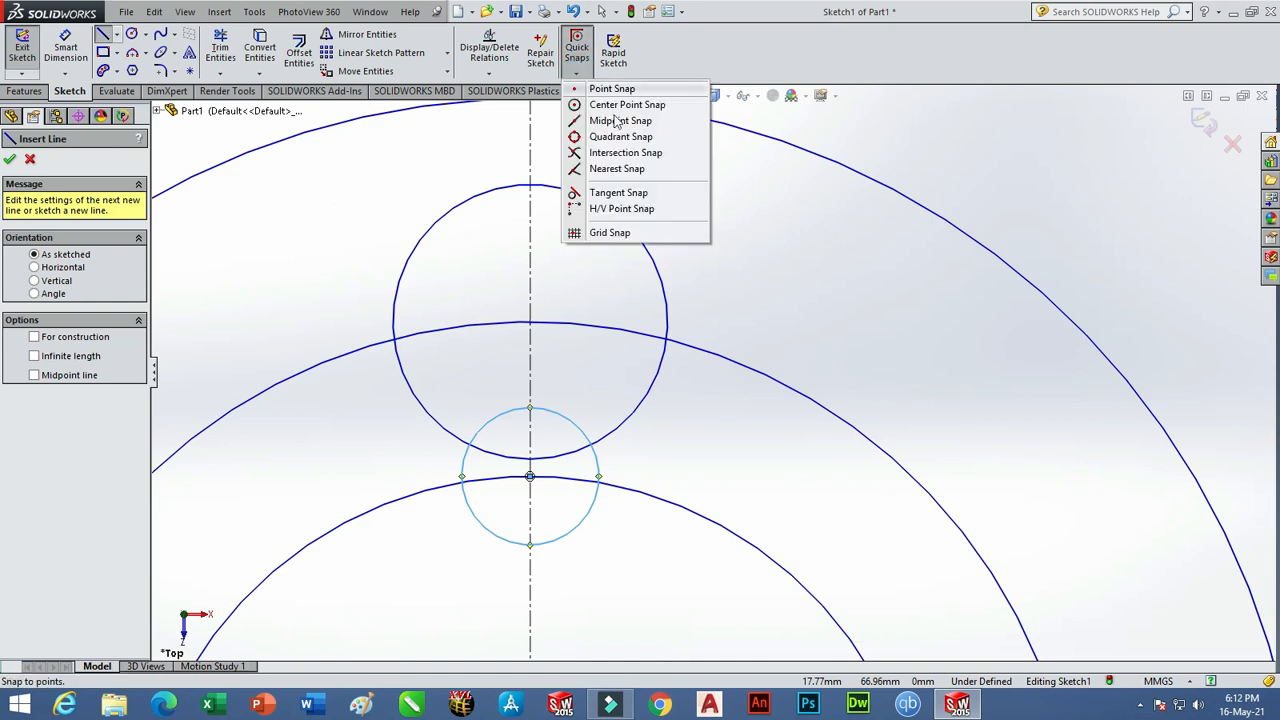
left_click(614, 193)
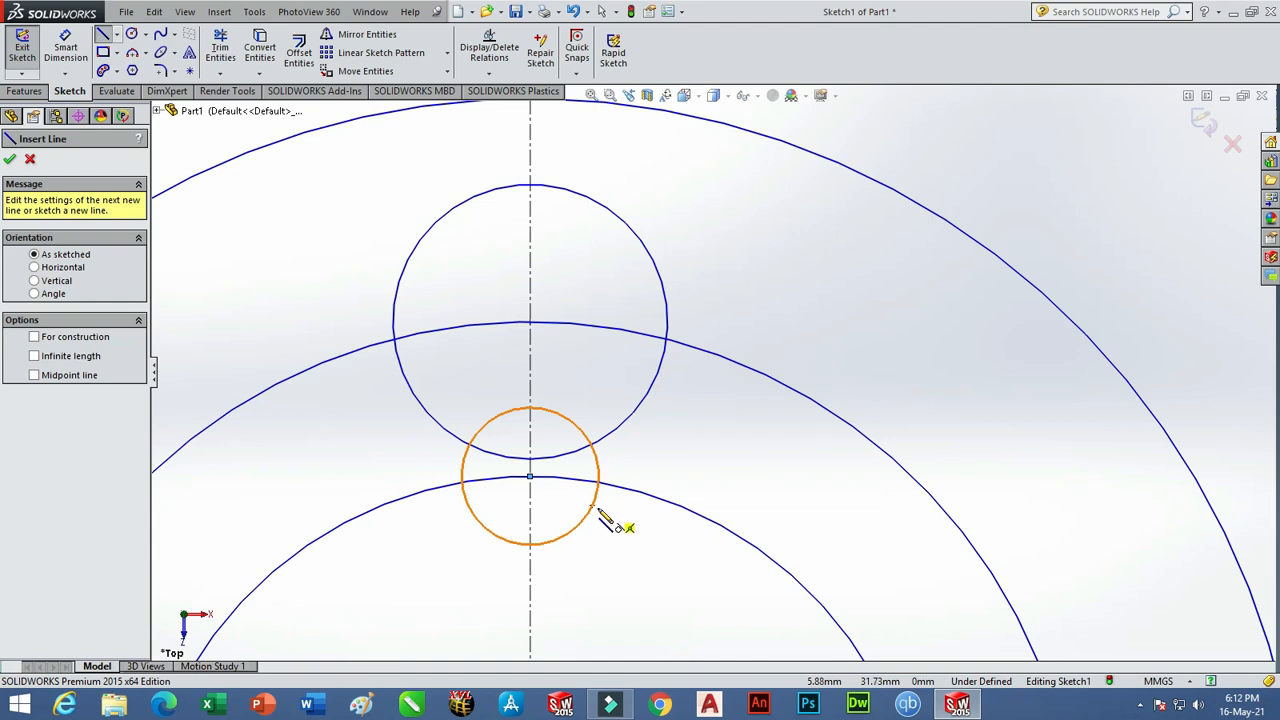
left_click(584, 536)
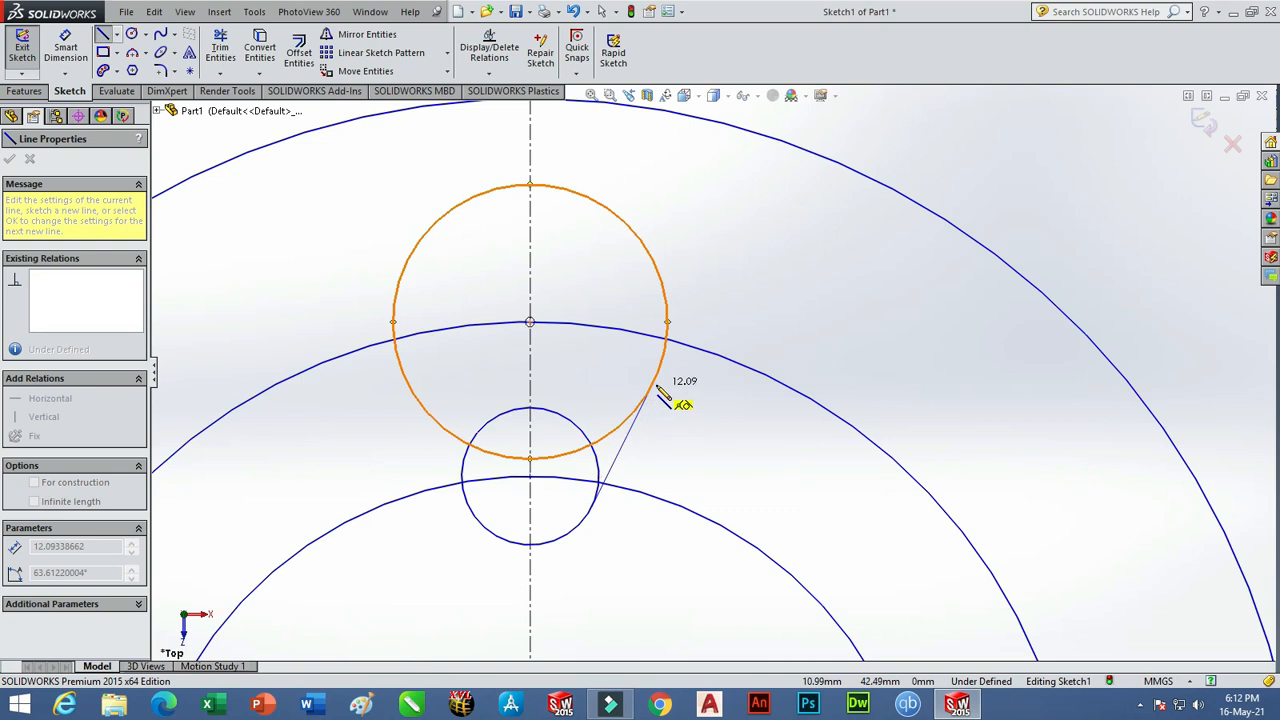
left_click(651, 386)
right_click(808, 192)
left_click(822, 255)
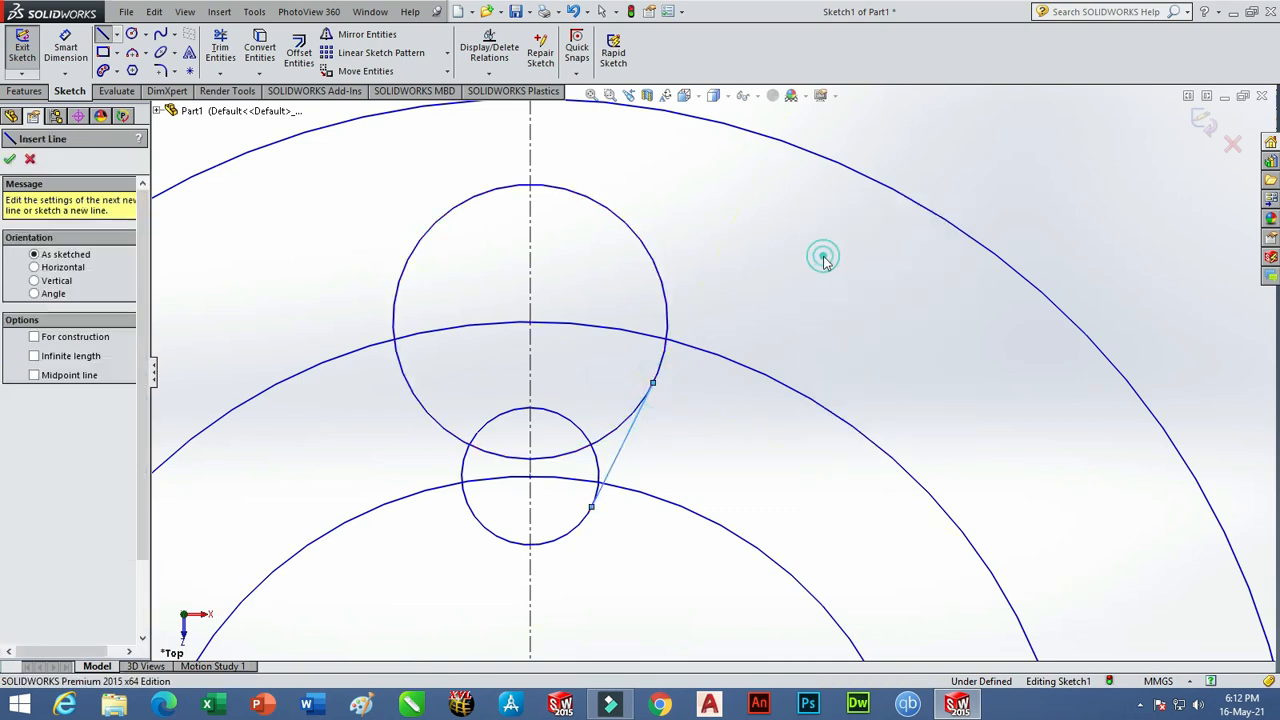
key("Escape")
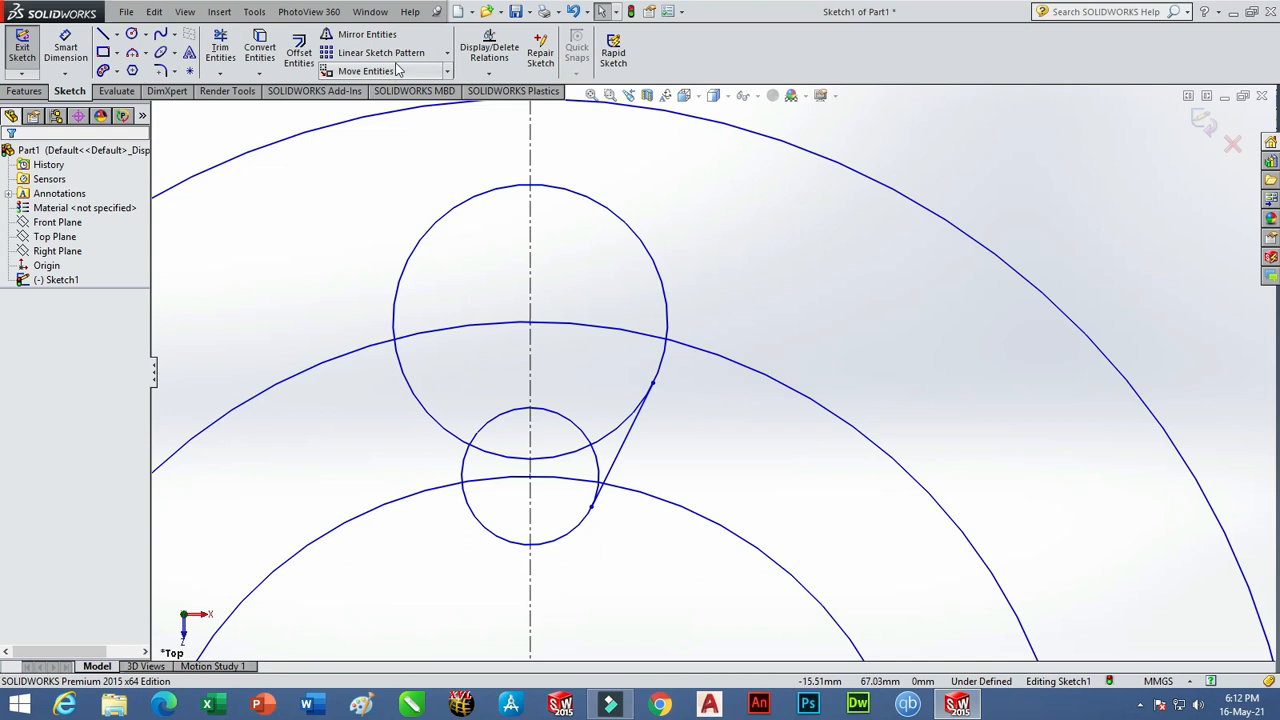
Mirror the tangent line joining the two small circles about the vertical centerline.
left_click(362, 34)
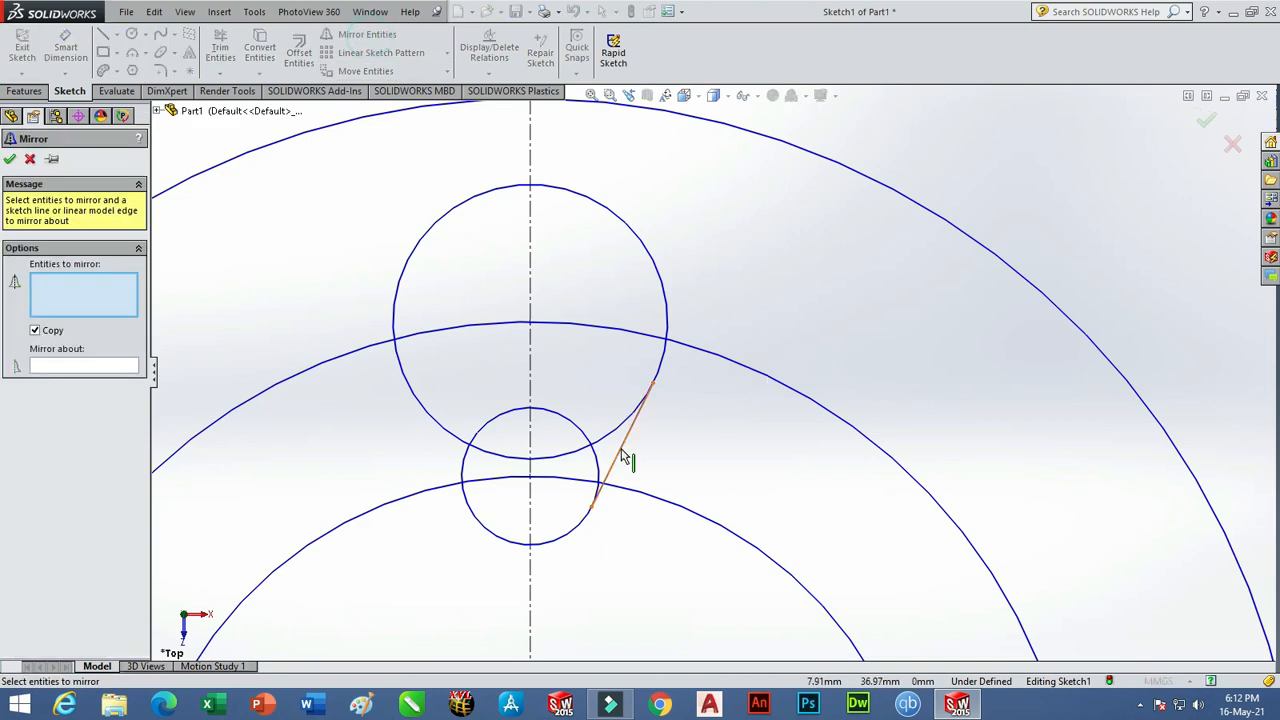
left_click(620, 449)
left_click(101, 367)
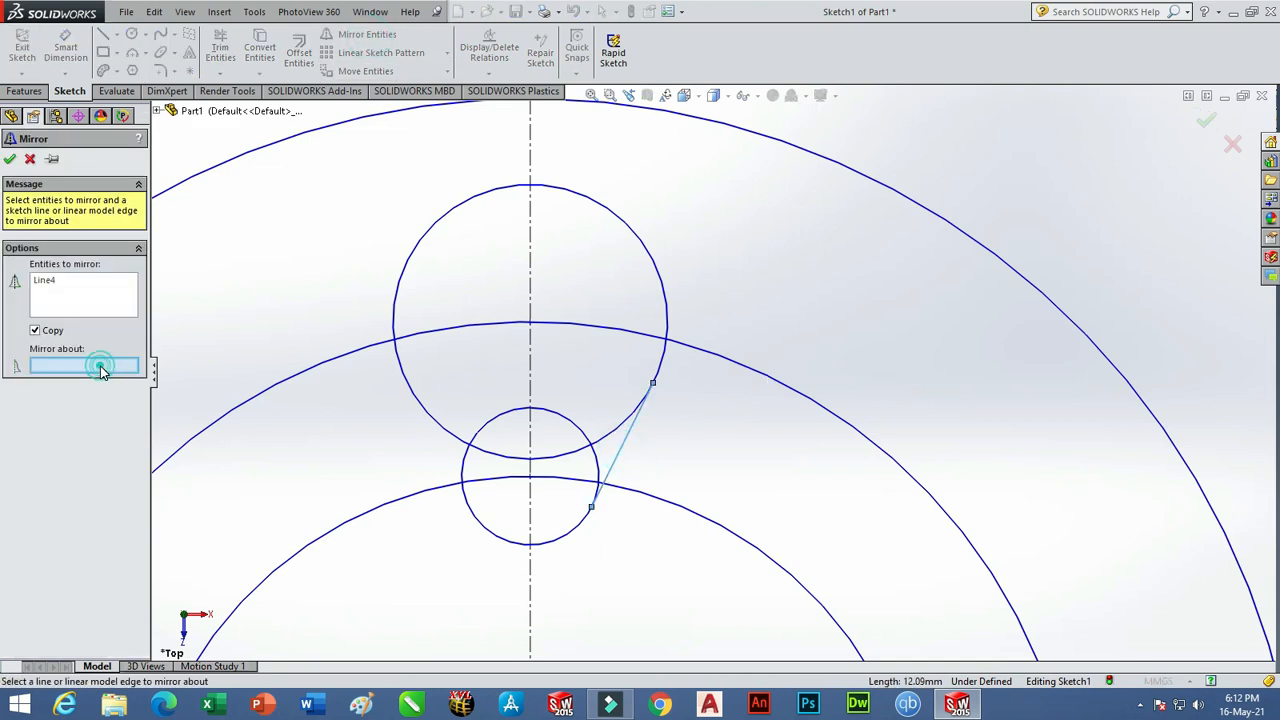
left_click(530, 352)
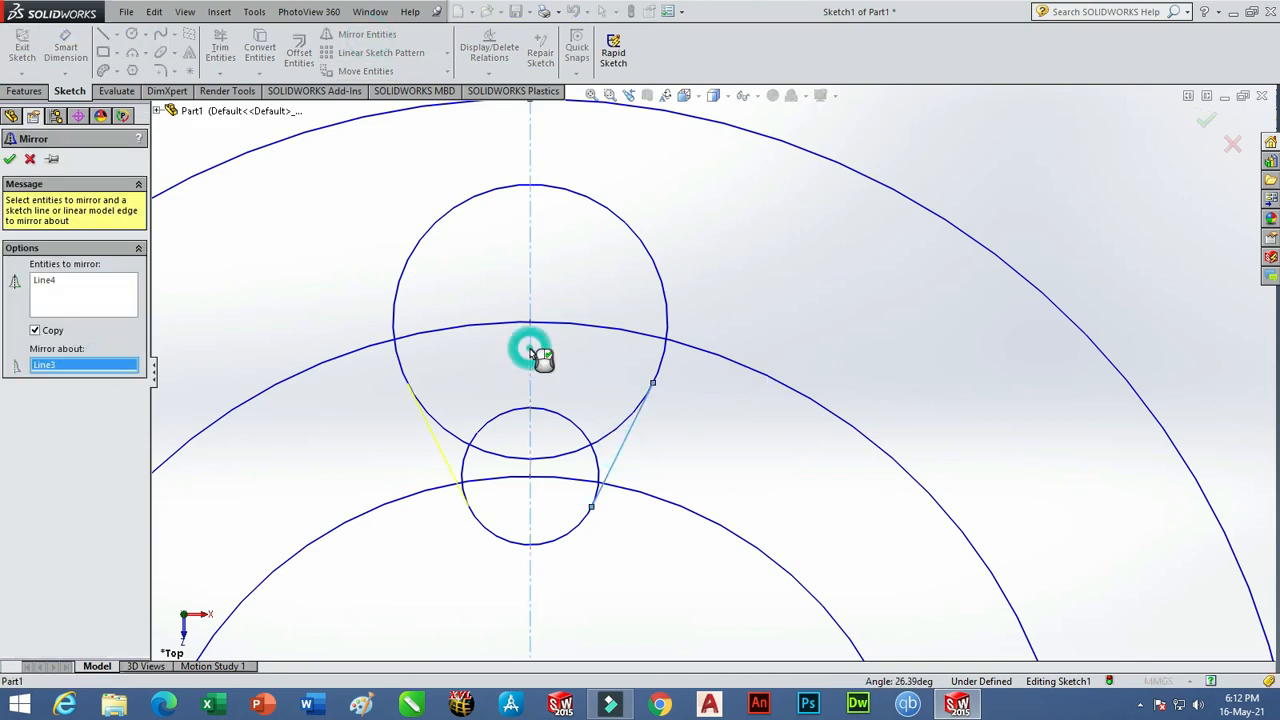
left_click(10, 159)
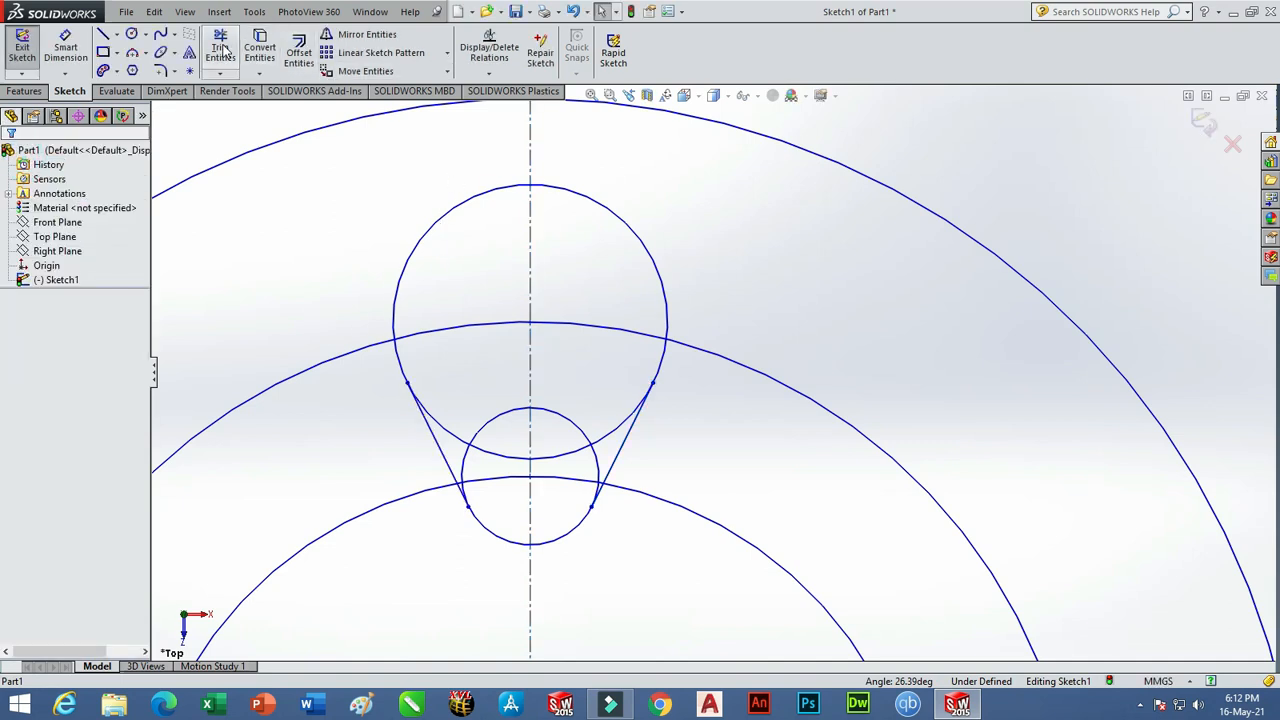
Power-trim the inner arcs of the two small circles between the tangent lines, leaving one closed teardrop slot outline.
left_click(222, 48)
scroll(629, 528, "up", 3)
scroll(626, 491, "down", 5)
mouse_move(698, 365)
left_mouse_down()
mouse_move(657, 447)
mouse_move(637, 371)
mouse_move(537, 360)
mouse_move(542, 452)
mouse_move(481, 400)
mouse_move(531, 437)
left_mouse_up()
scroll(537, 463, "down", 6)
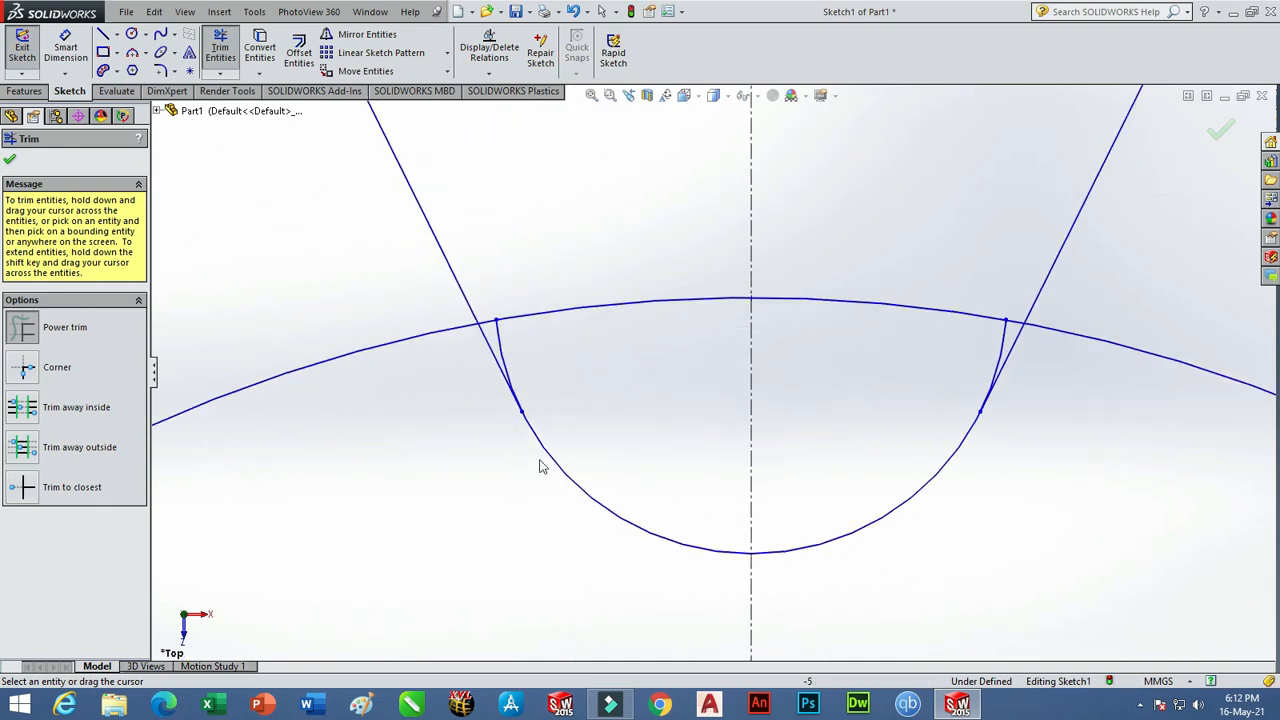
scroll(648, 330, "up", 8)
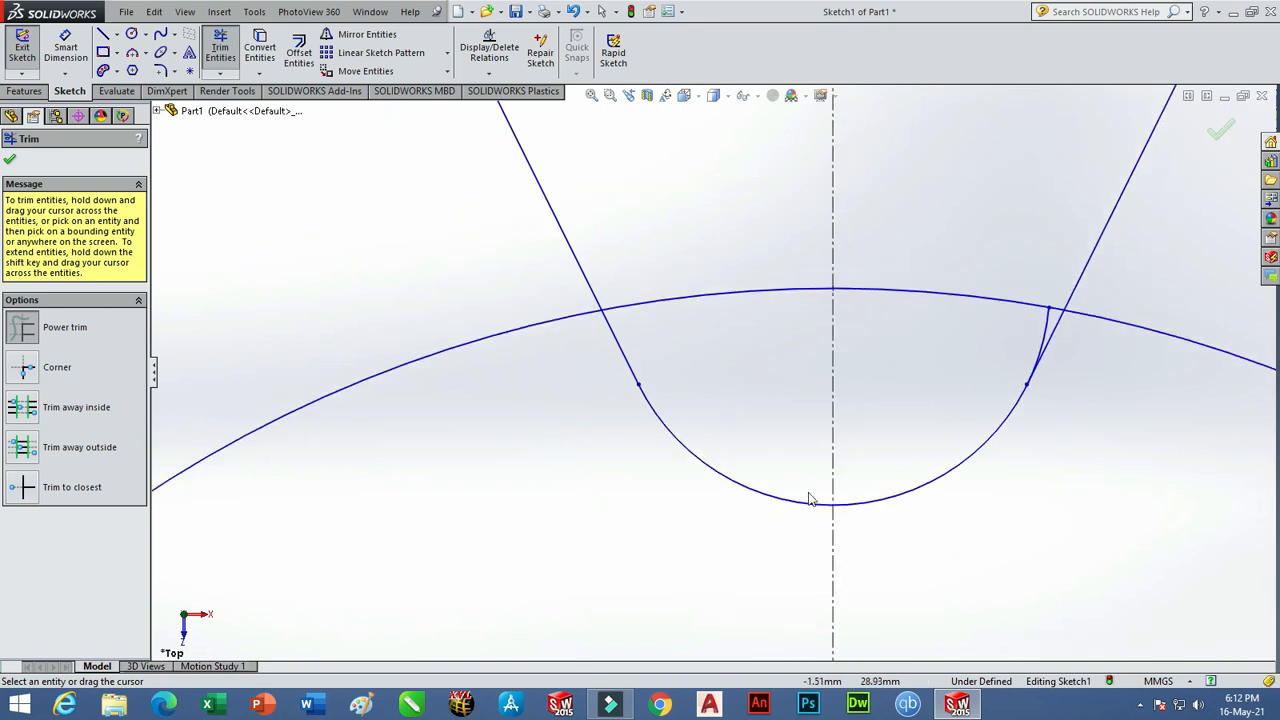
scroll(880, 327, "down", 7)
scroll(763, 425, "down", 3)
left_click_drag(823, 203, 769, 397)
scroll(740, 485, "up", 10)
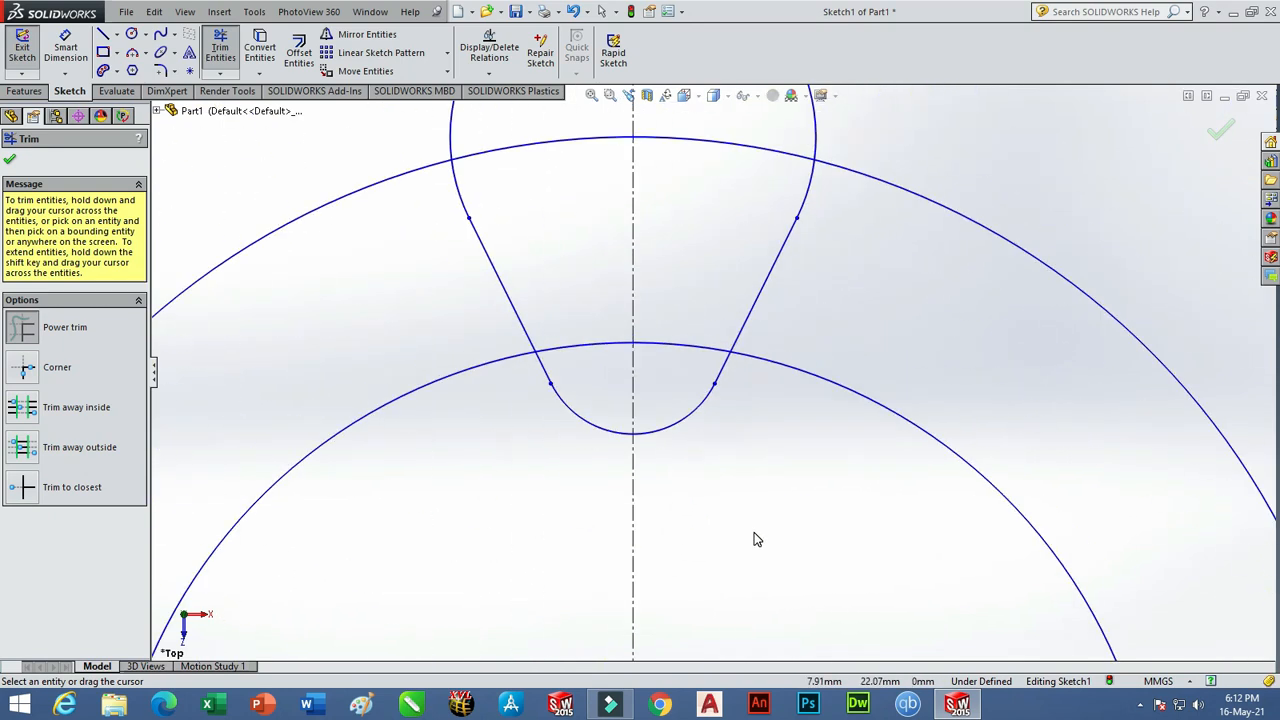
Create a circular sketch pattern of the slot's two arcs and two lines about the origin, with 3 equally spaced instances over 360 degrees.
scroll(808, 487, "down", 4)
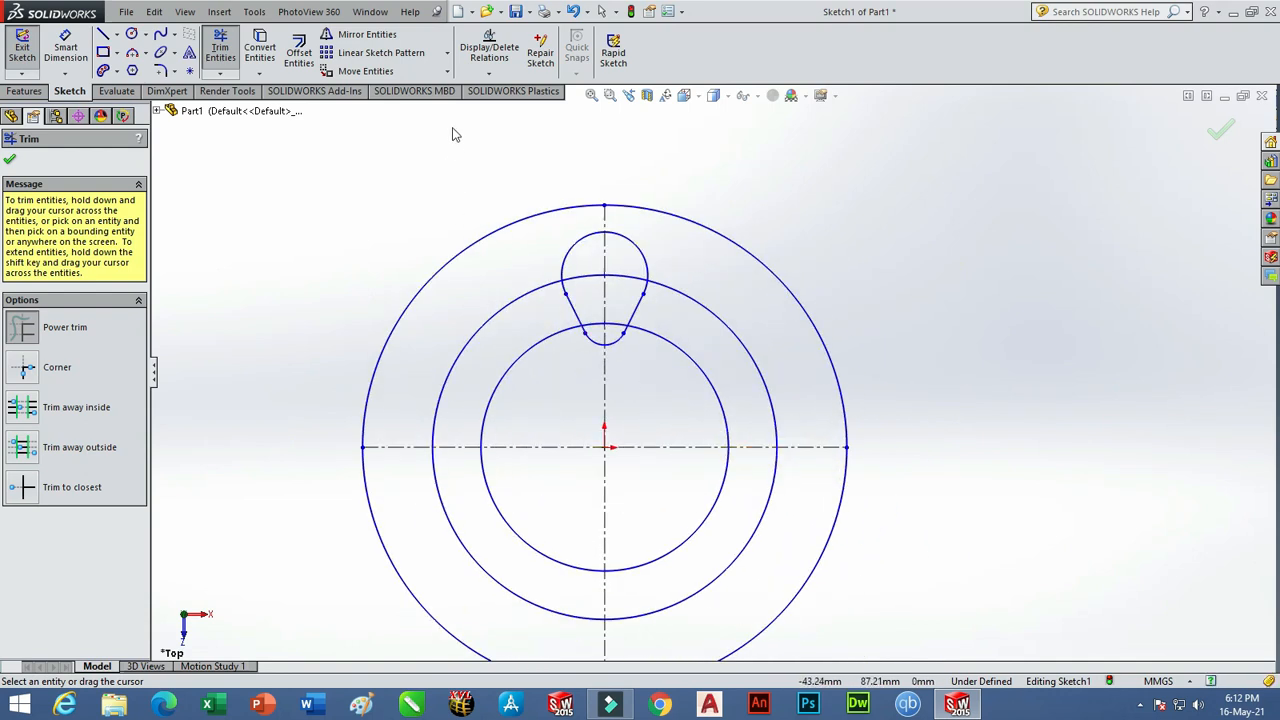
left_click(448, 53)
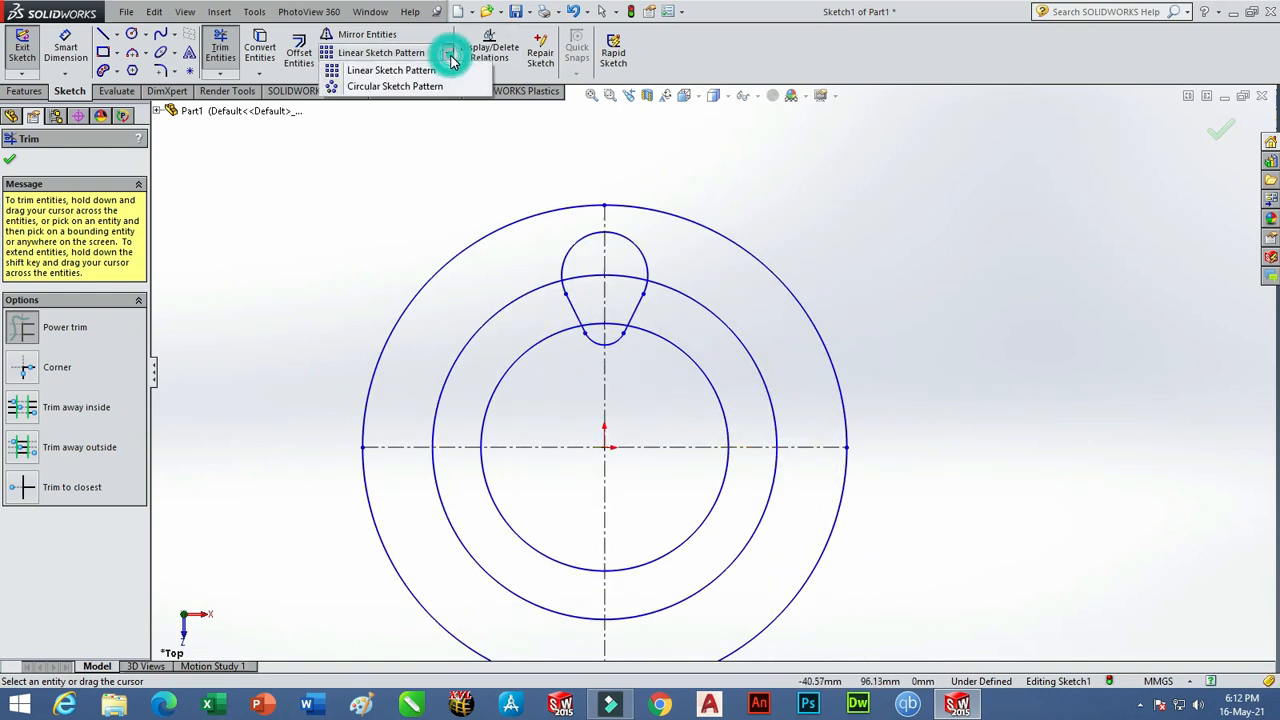
left_click(395, 87)
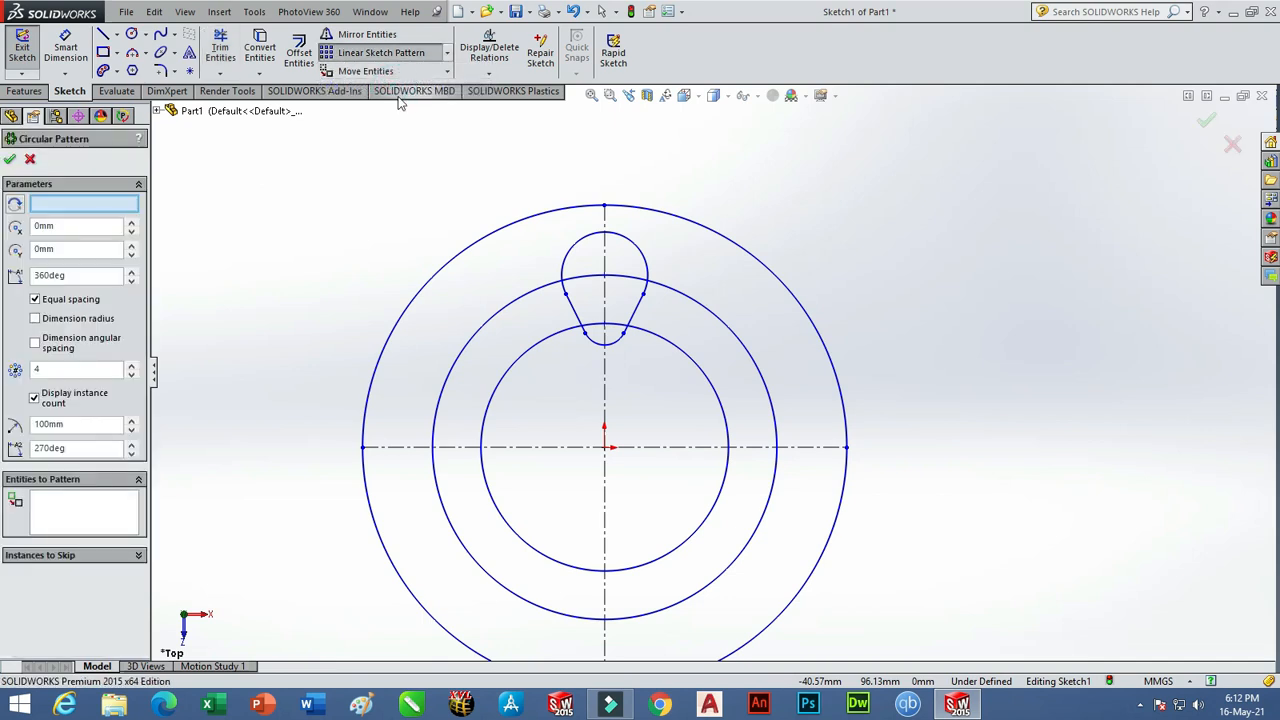
left_click(77, 517)
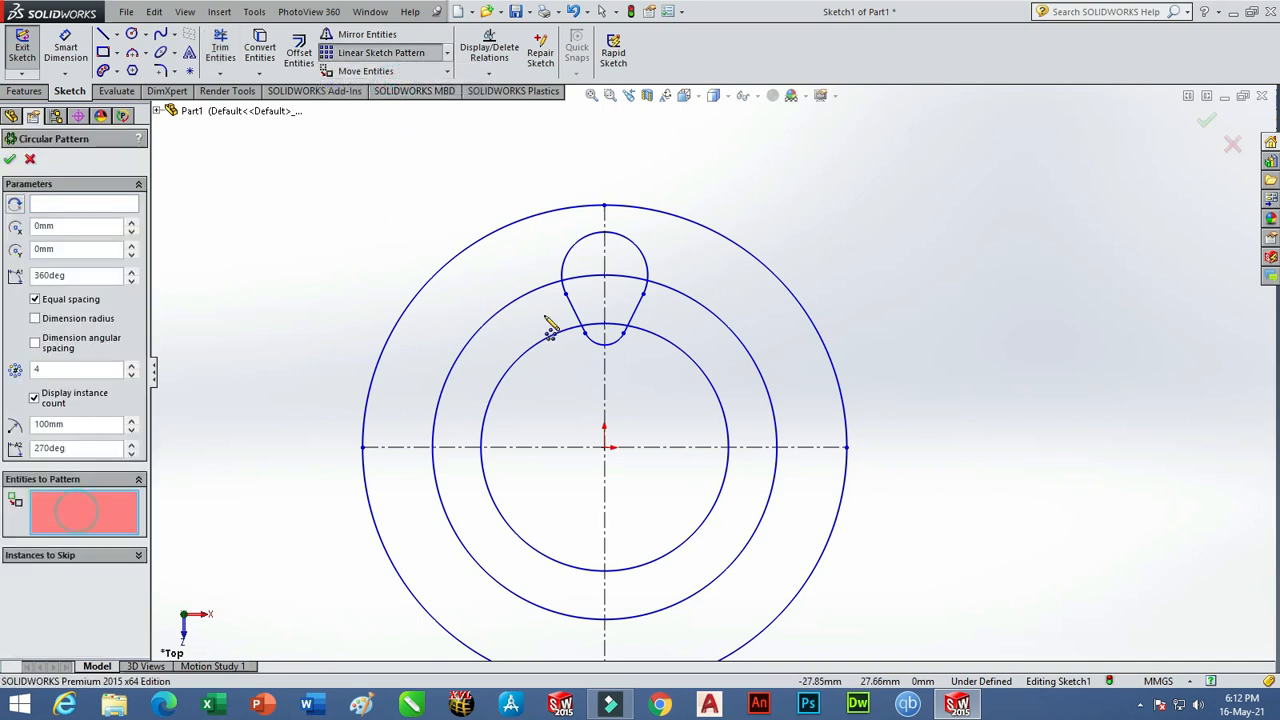
left_click(602, 245)
left_click(636, 316)
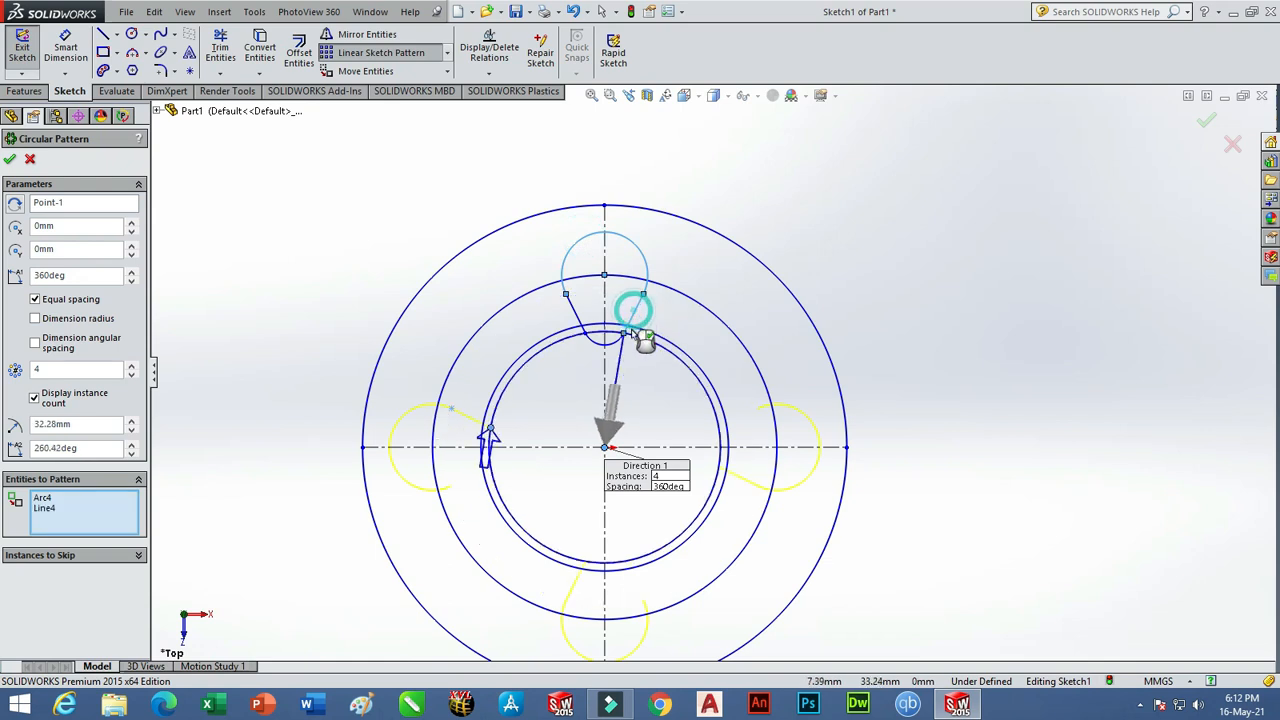
left_click(600, 336)
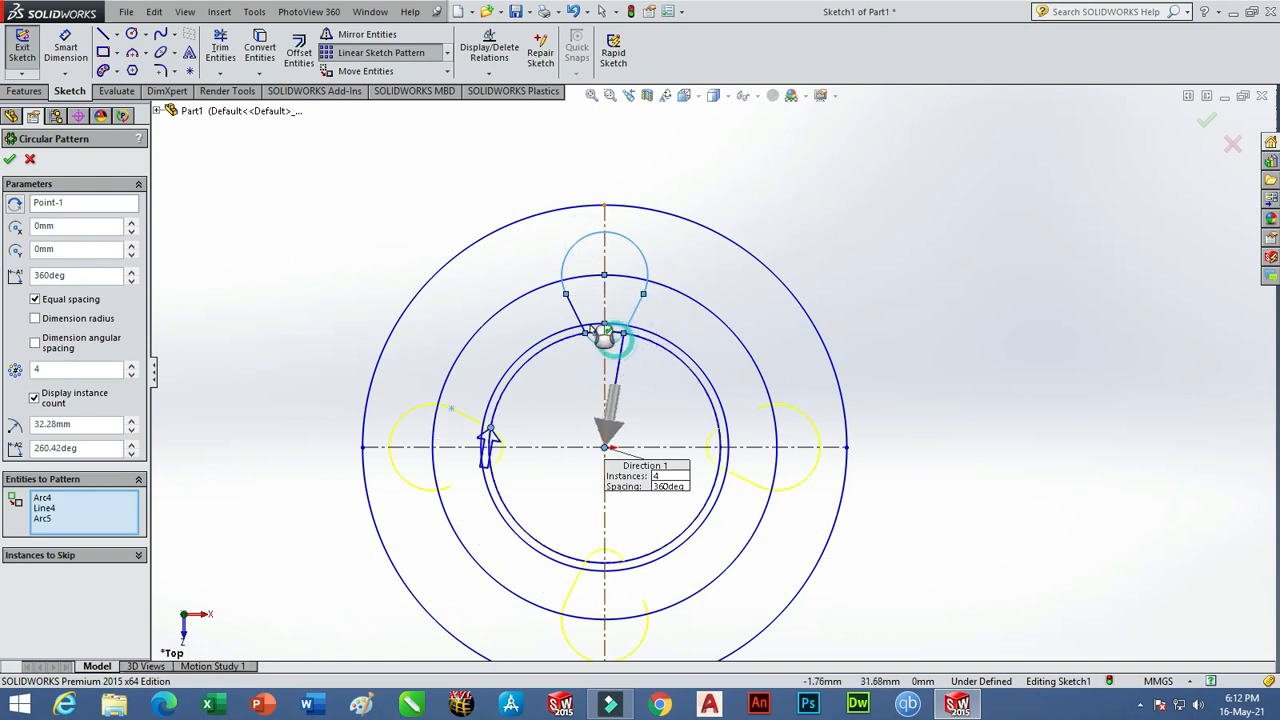
left_click(575, 308)
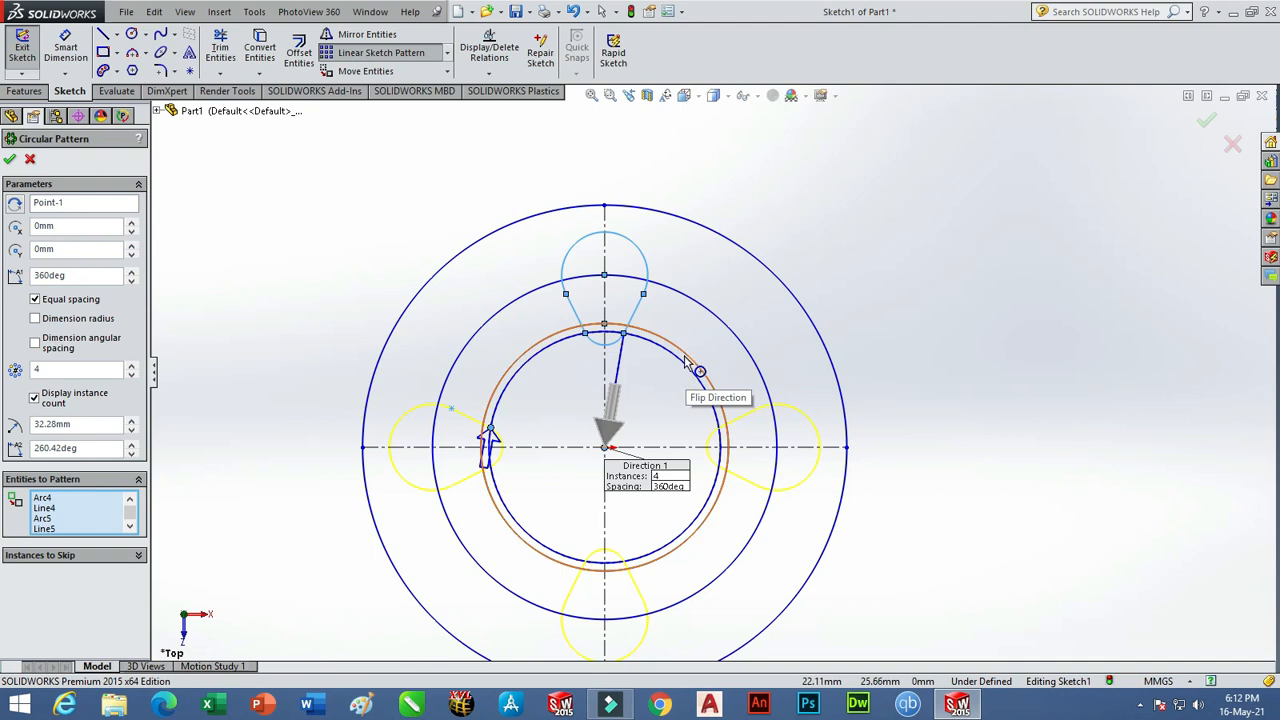
left_click(686, 354)
left_click(131, 374)
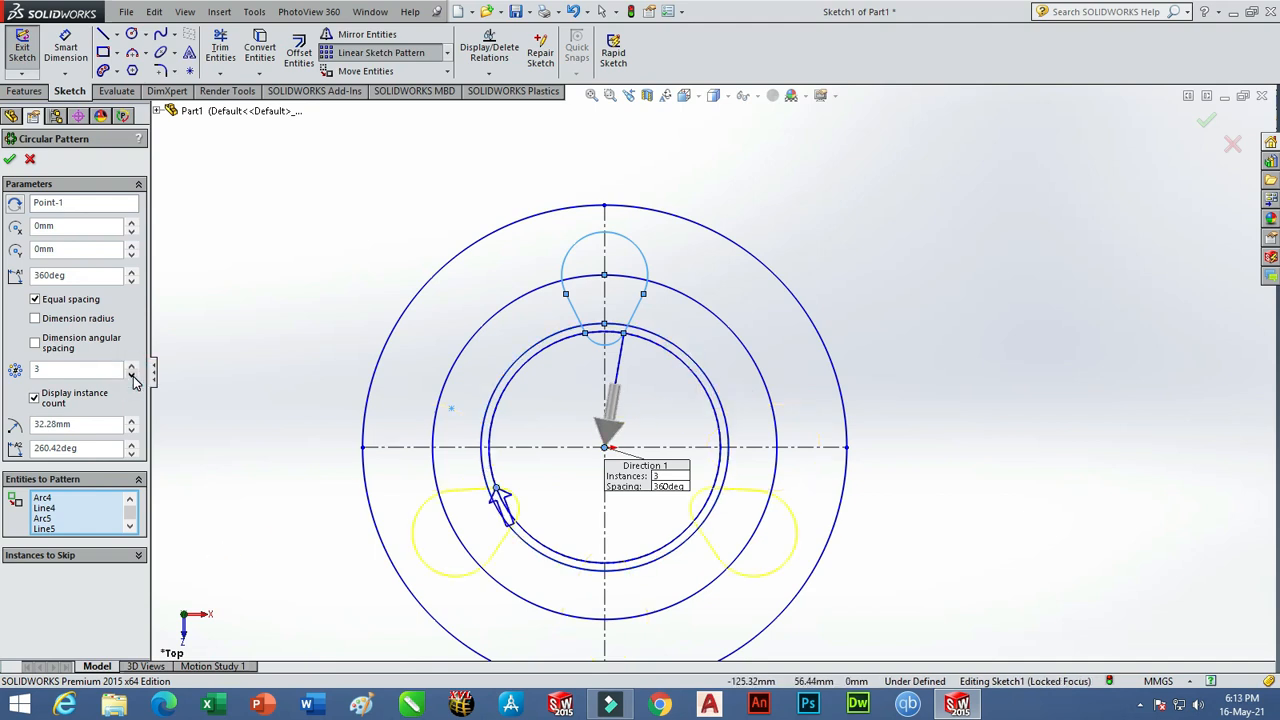
left_click(9, 161)
Delete the 48 mm and 34.5 mm radius construction circles crossing the slots.
scroll(706, 449, "up", 4)
scroll(762, 430, "down", 5)
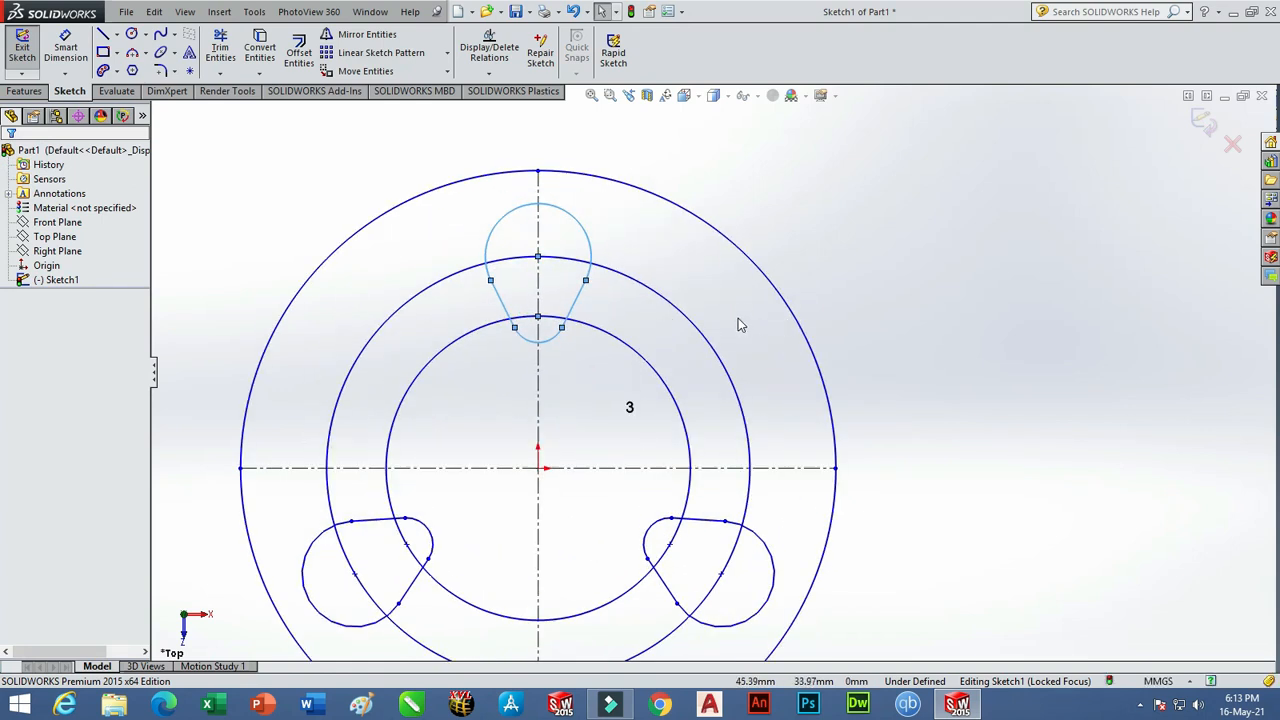
left_click_drag(737, 302, 636, 380)
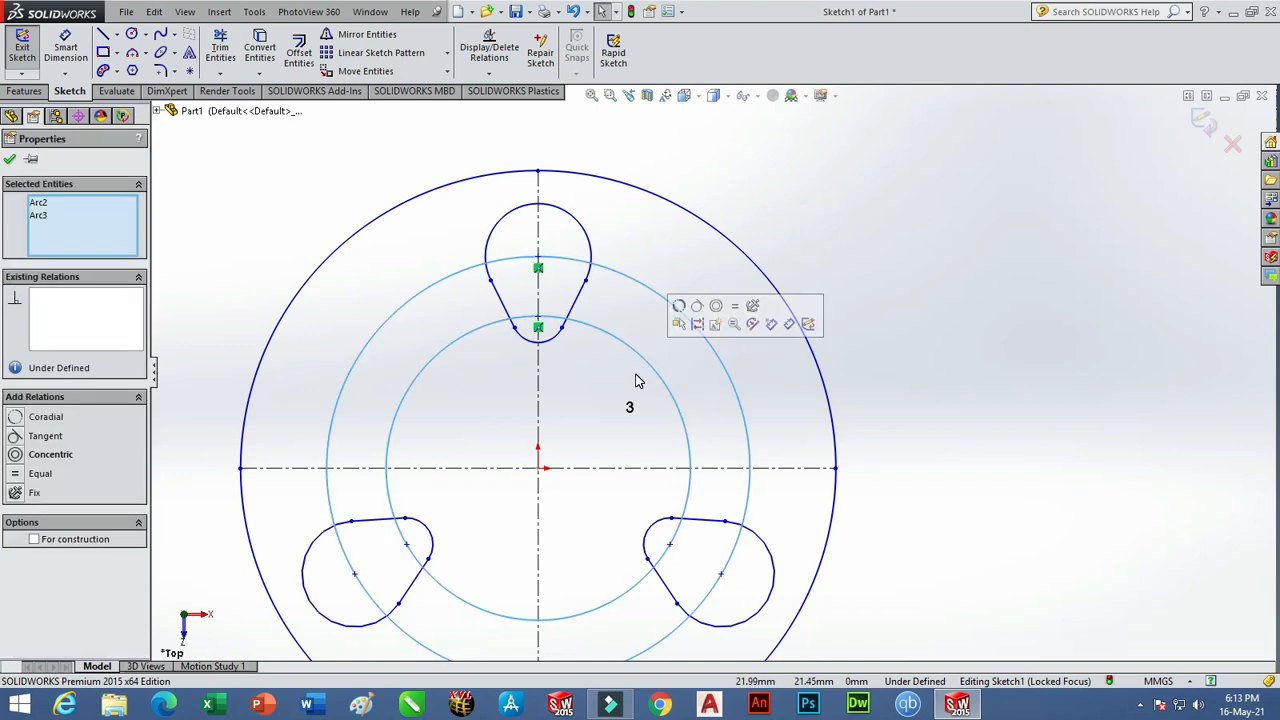
key("Delete")
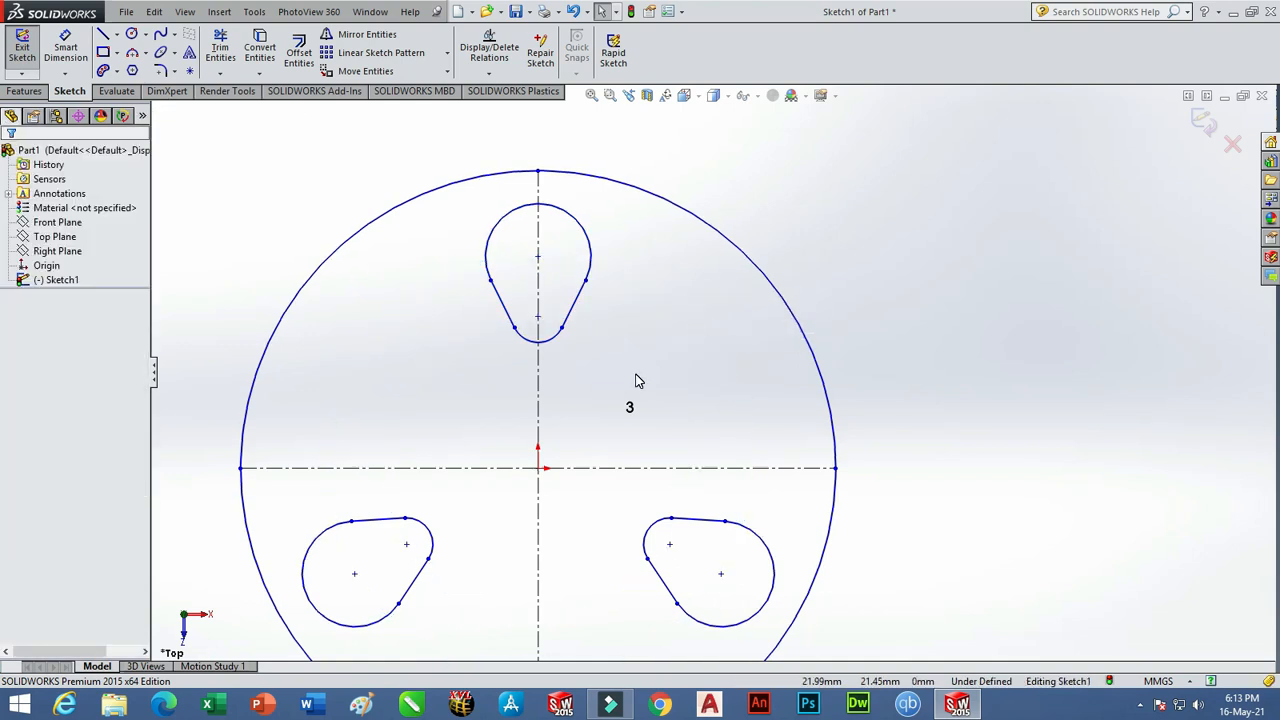
Offset the facing side lines of the upper and lower-right slots outward by 6 mm, with Add dimensions and Select chain turned off.
scroll(635, 380, "up", 2)
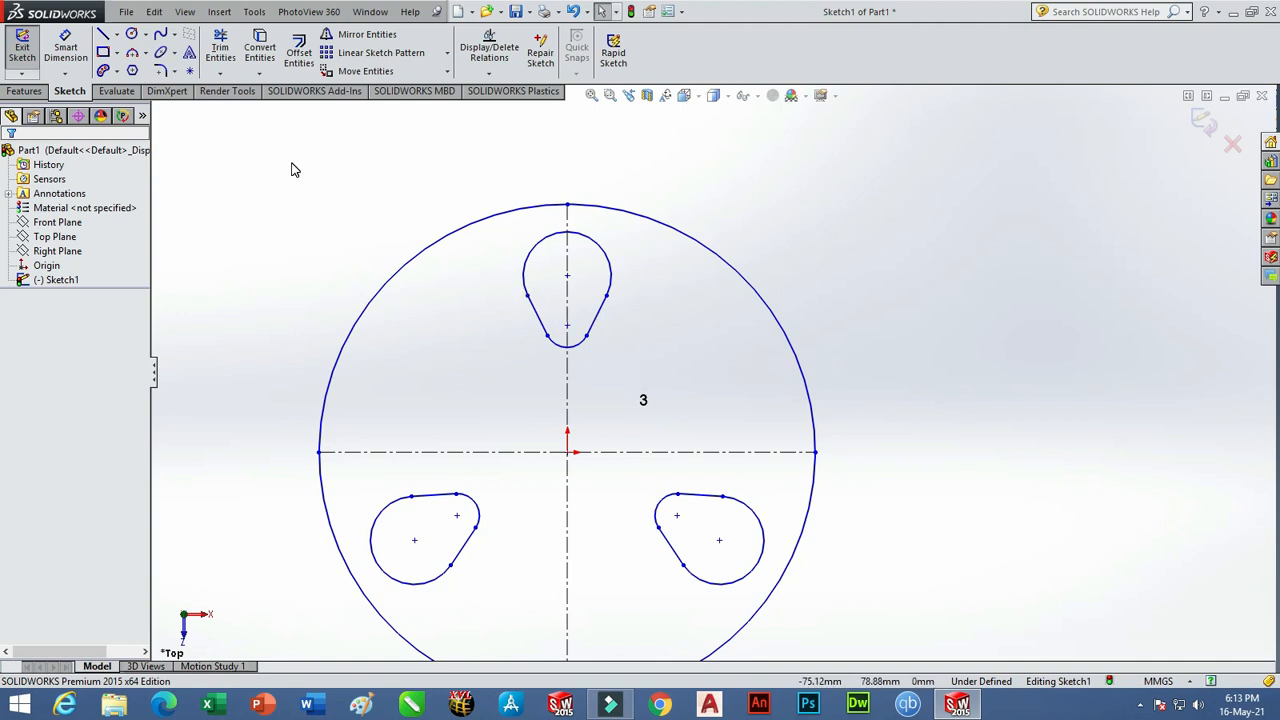
left_click(299, 50)
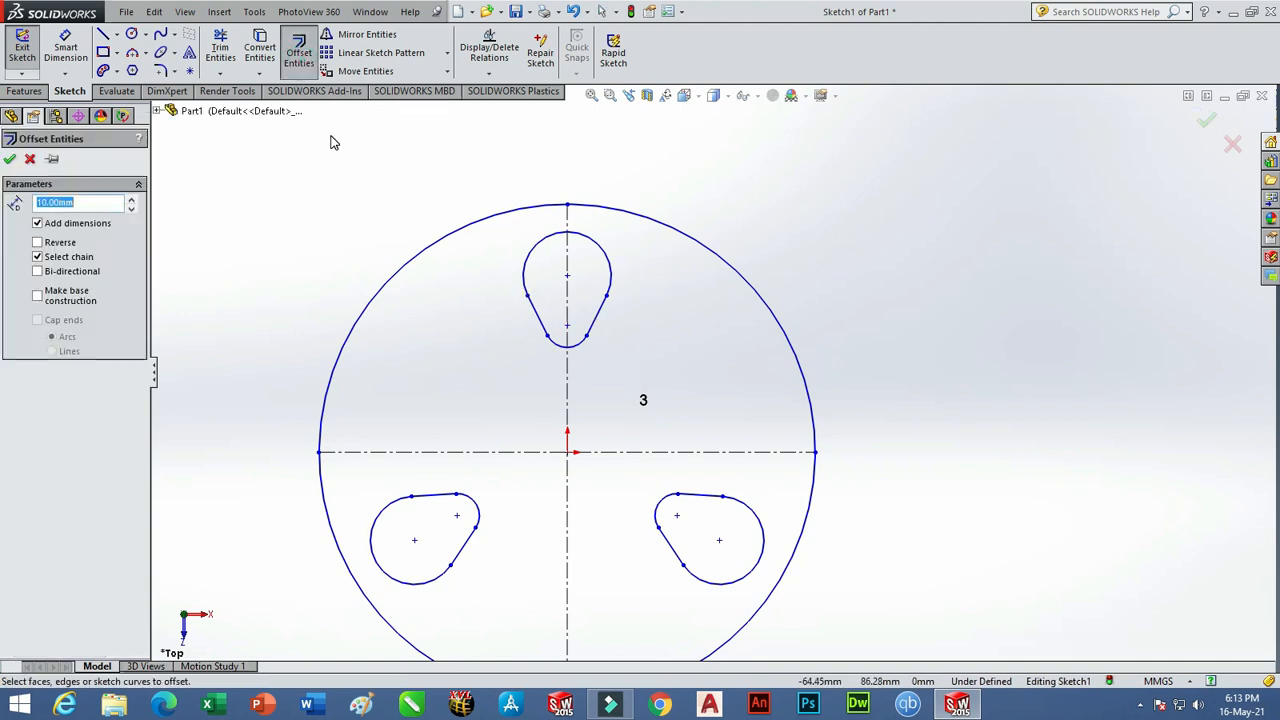
type("6")
left_click(40, 224)
left_click(37, 257)
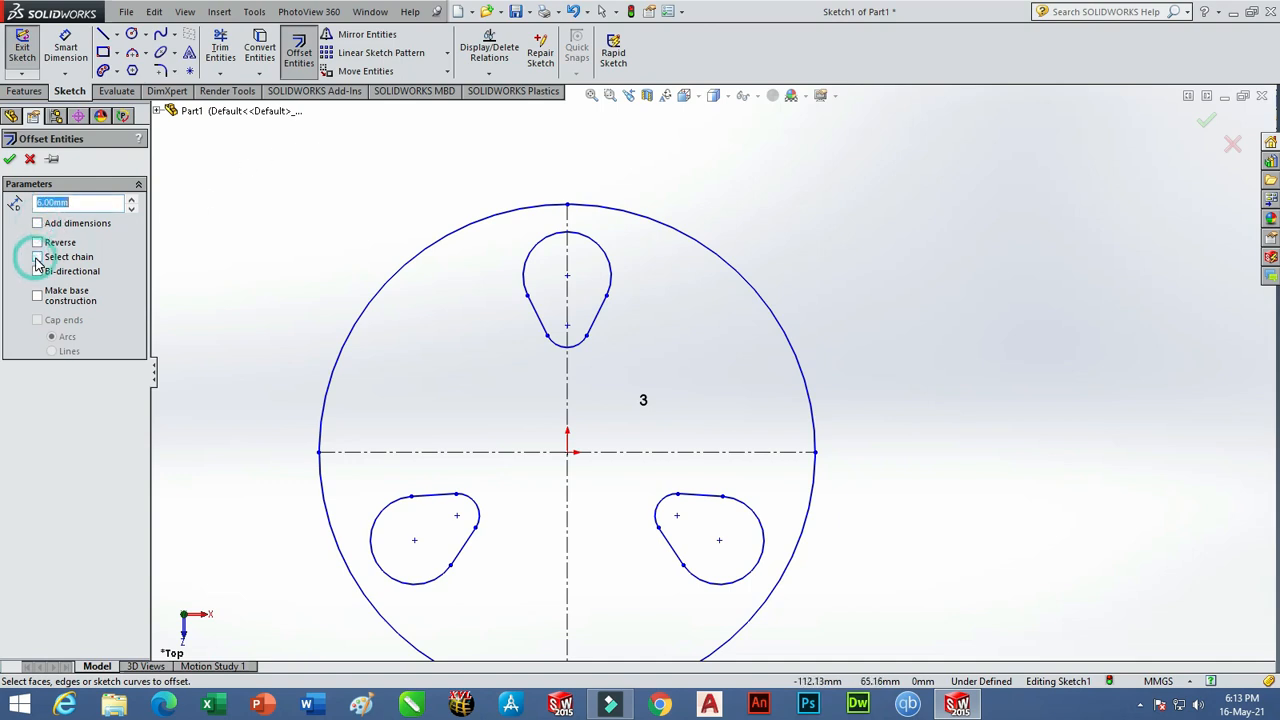
left_click(600, 325)
left_click(674, 371)
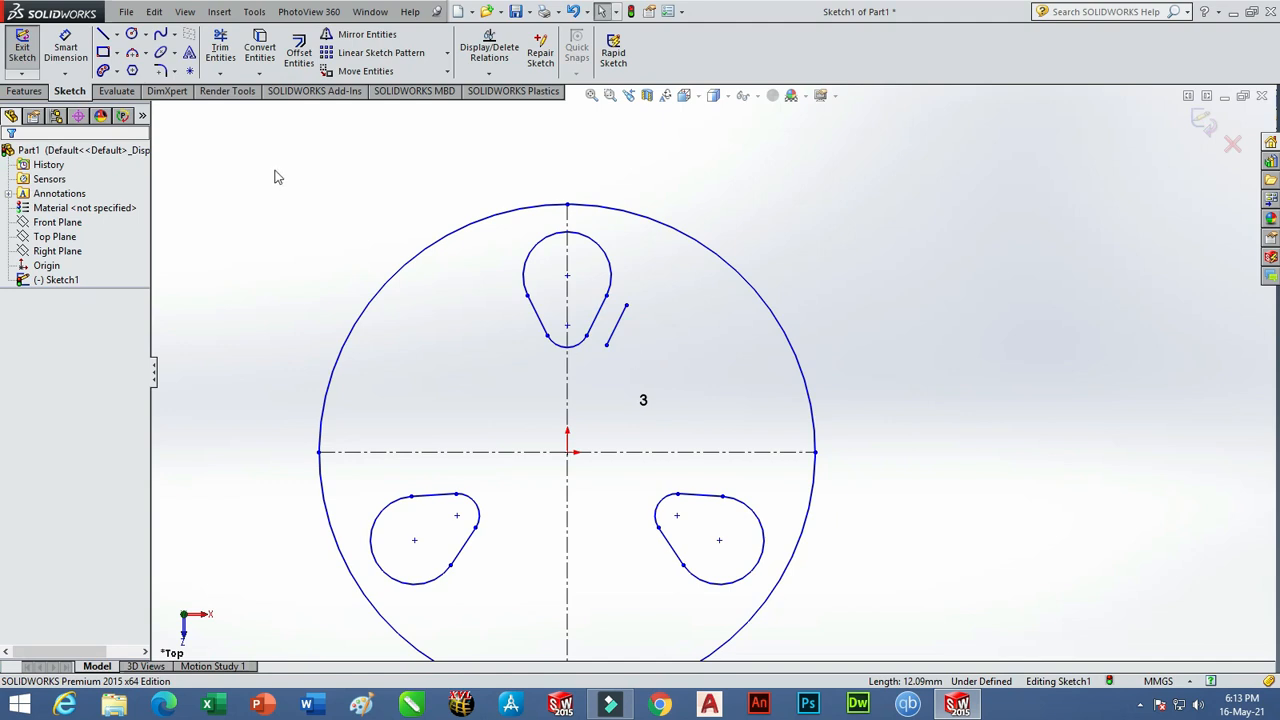
left_click(298, 50)
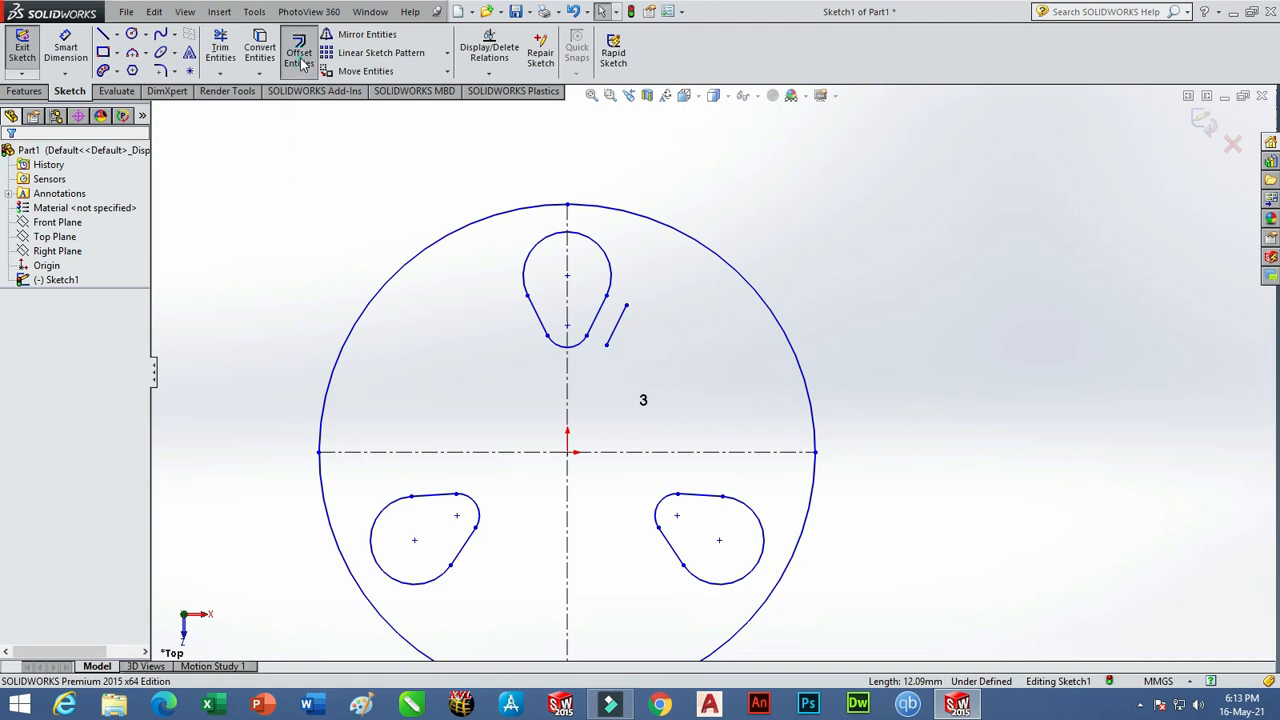
left_click(708, 485)
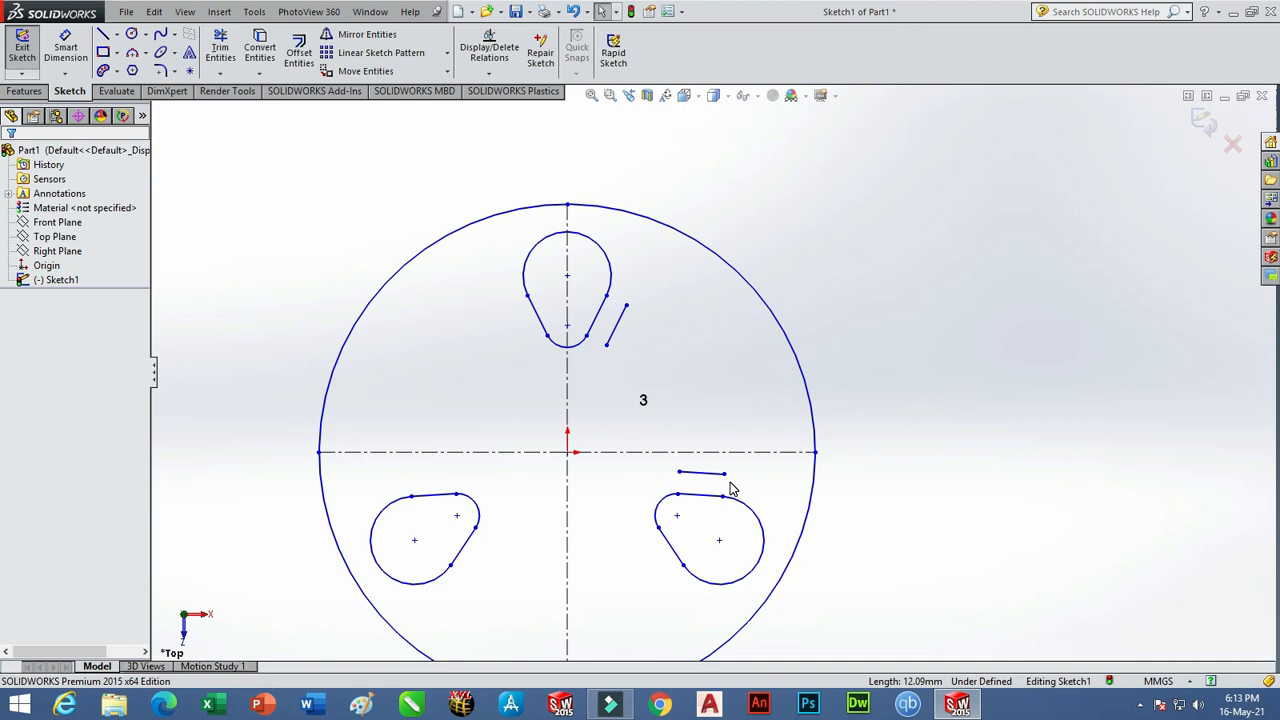
Extend both offset lines outward to the outer circle and inward to the vertical centerline.
left_click(222, 72)
left_click(236, 89)
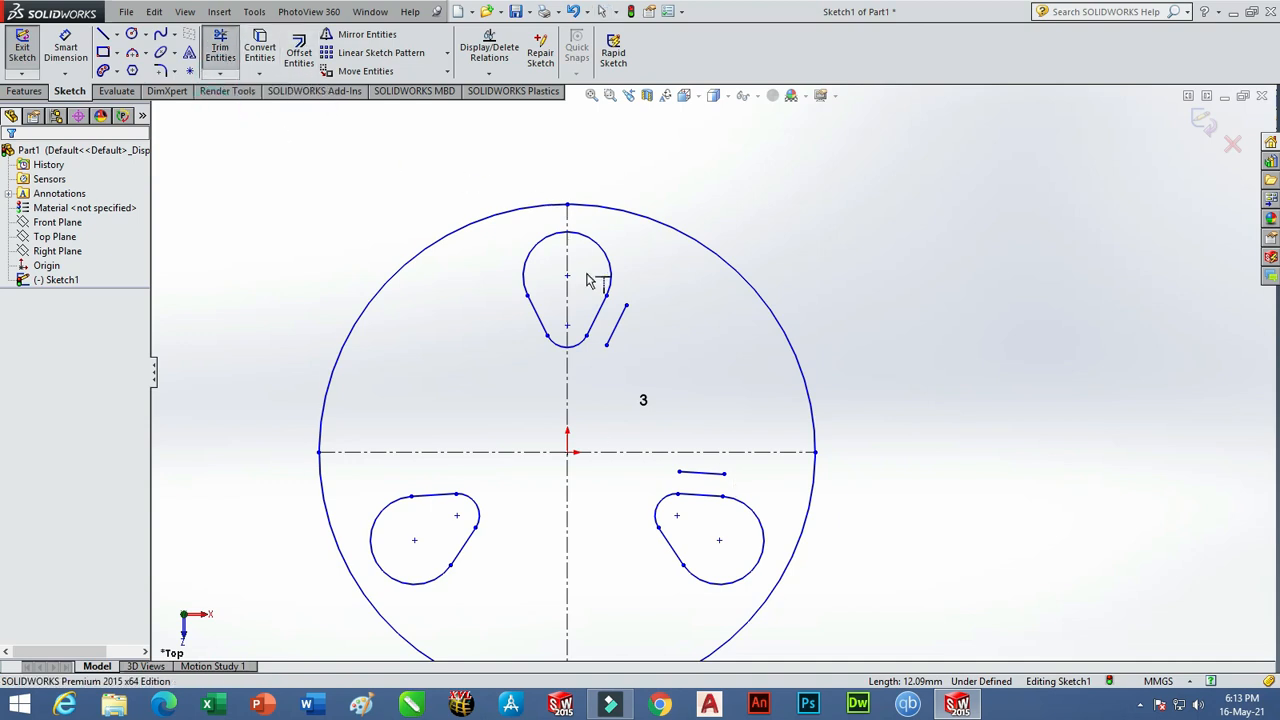
left_click_drag(624, 308, 634, 321)
left_click(614, 344)
left_click(694, 467)
left_click(720, 478)
left_click(742, 494)
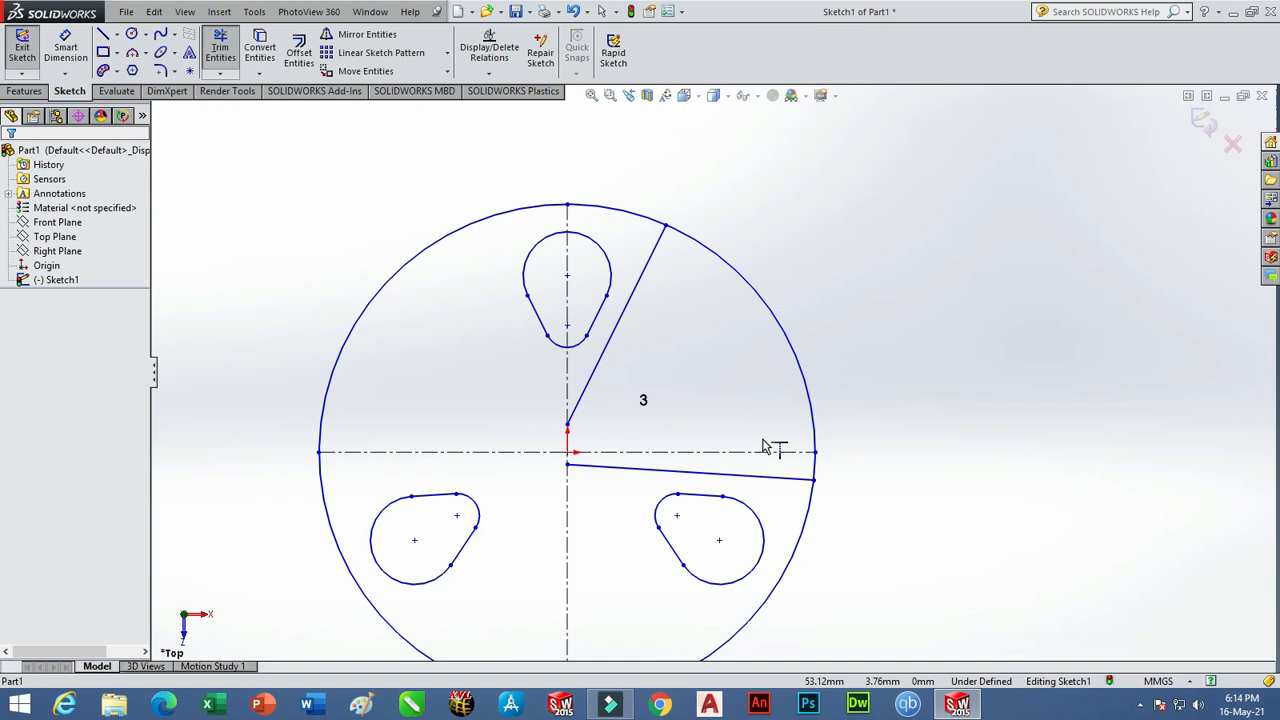
Sketch a circle centred on the origin and set its radius to 60 mm.
left_click(131, 34)
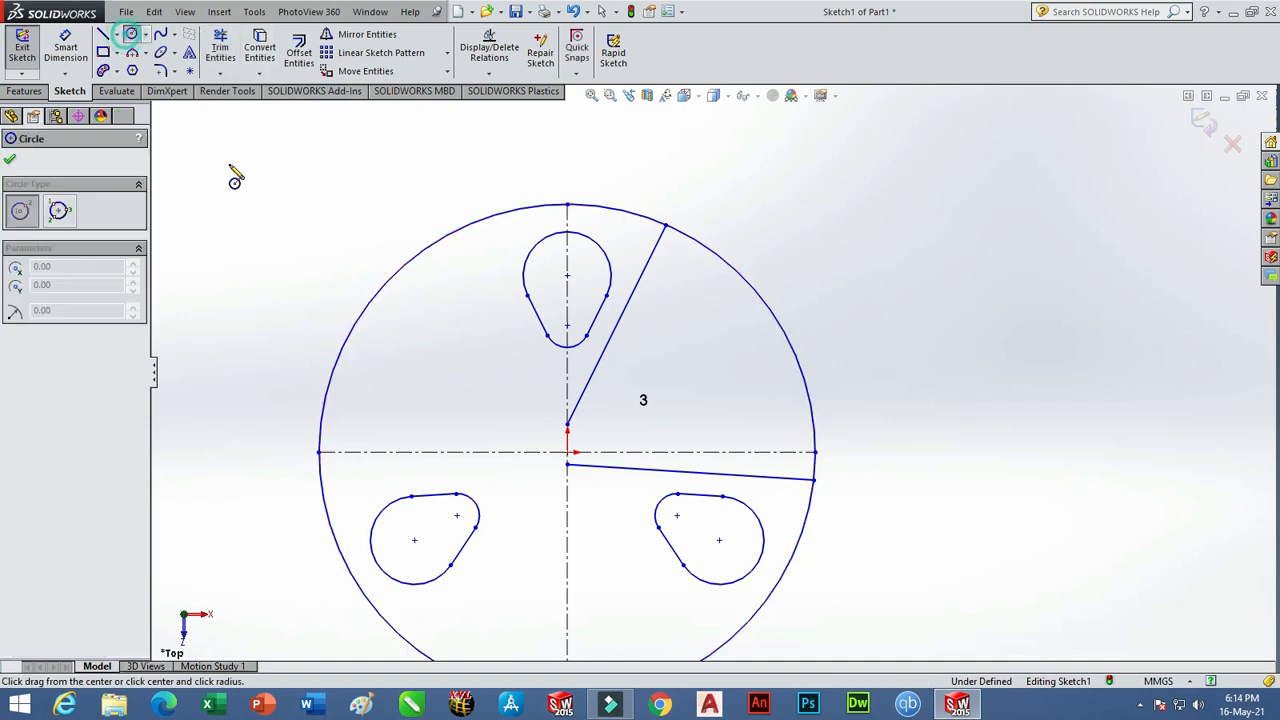
left_click(567, 452)
left_click(690, 597)
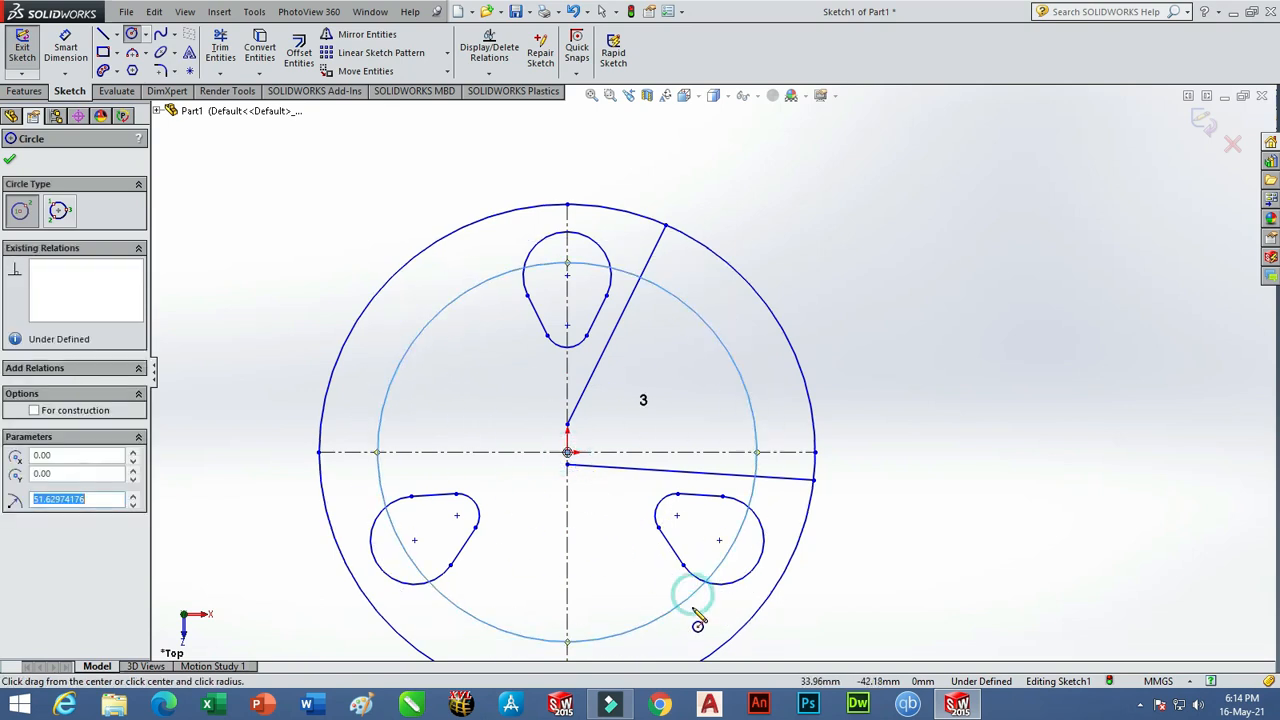
type("60")
key("Return")
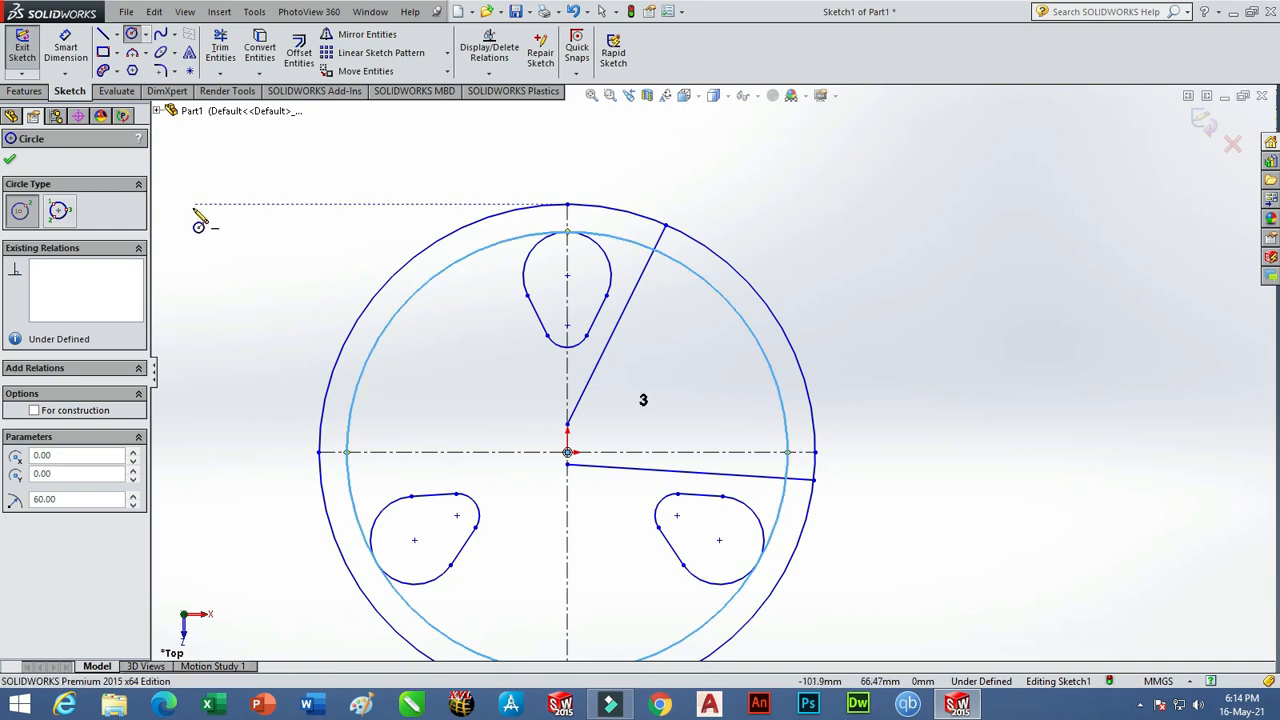
Sketch a smaller circle centred on the origin and set its radius to 19.5 mm.
left_click(568, 453)
left_click(594, 531)
type("15.5")
key("Return")
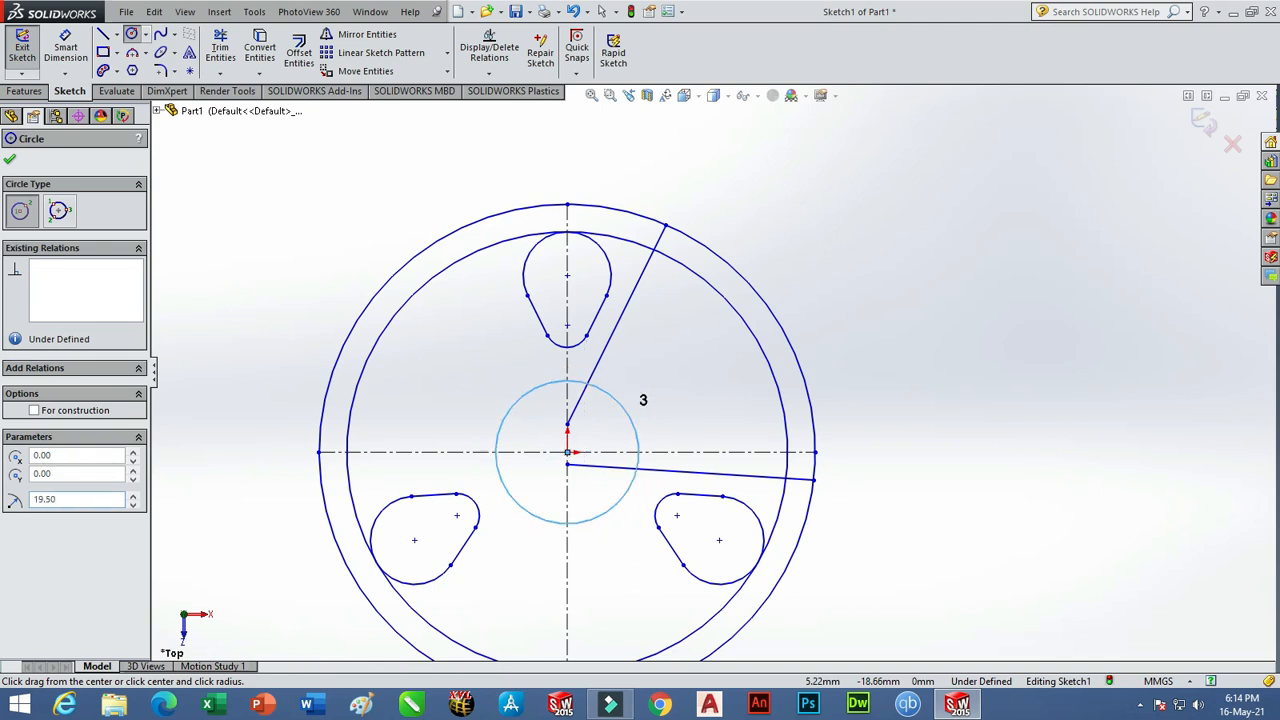
Power-trim the line ends and the unneeded inner circle arc to form a closed sector between the upper and lower-right slots.
left_click(221, 48)
mouse_move(686, 251)
left_mouse_down()
mouse_move(646, 240)
mouse_move(645, 257)
left_mouse_up()
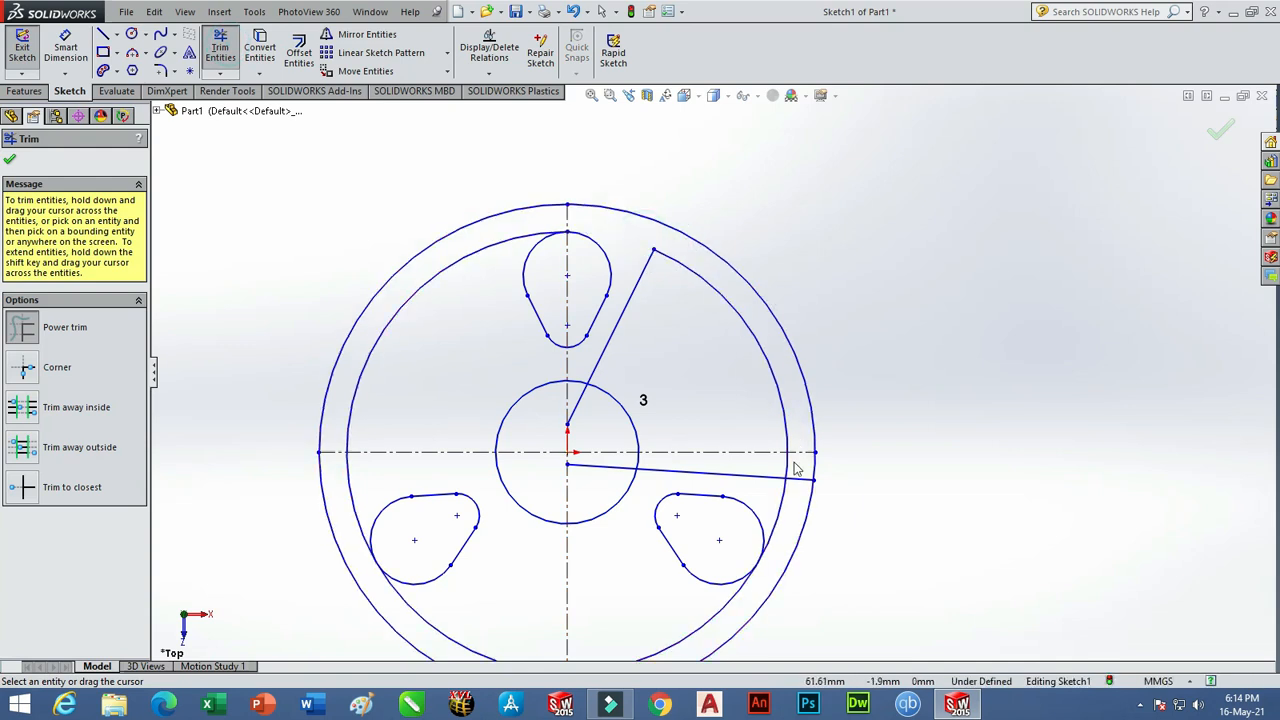
mouse_move(800, 492)
left_mouse_down()
mouse_move(786, 509)
mouse_move(651, 491)
mouse_move(615, 470)
mouse_move(606, 420)
mouse_move(574, 392)
mouse_move(531, 497)
mouse_move(551, 554)
left_mouse_up()
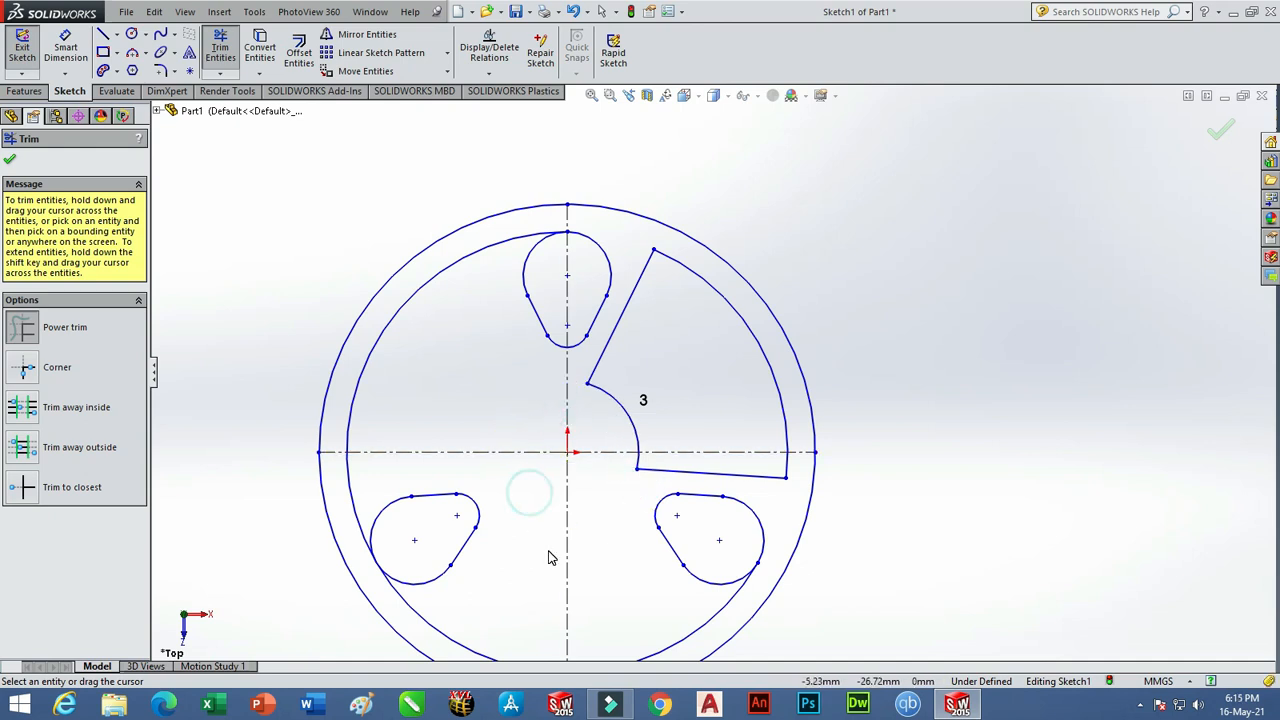
Trim away the remaining 60 mm radius arcs outside the sector window, along the lower and left parts of the disc.
scroll(616, 478, "up", 1)
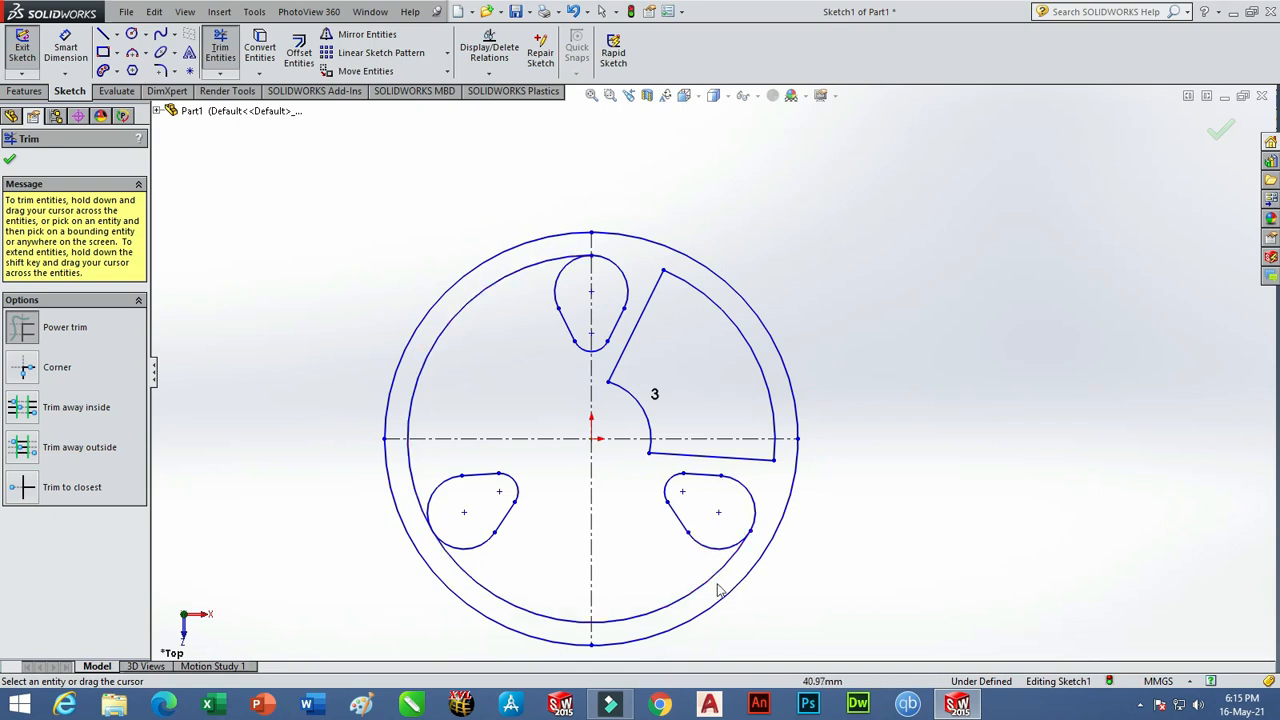
mouse_move(713, 593)
left_mouse_down()
mouse_move(560, 608)
mouse_move(498, 465)
left_mouse_up()
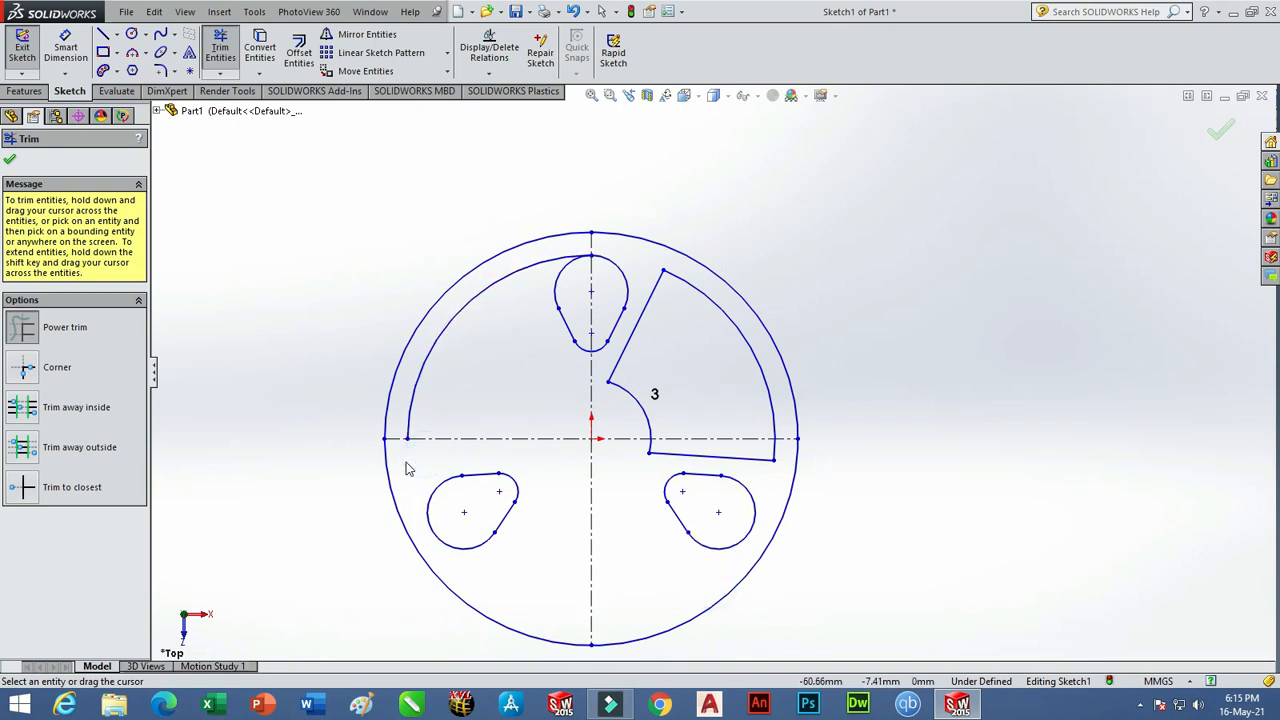
left_click_drag(449, 392, 428, 372)
scroll(777, 414, "down", 3)
scroll(782, 450, "up", 3)
scroll(756, 488, "down", 2)
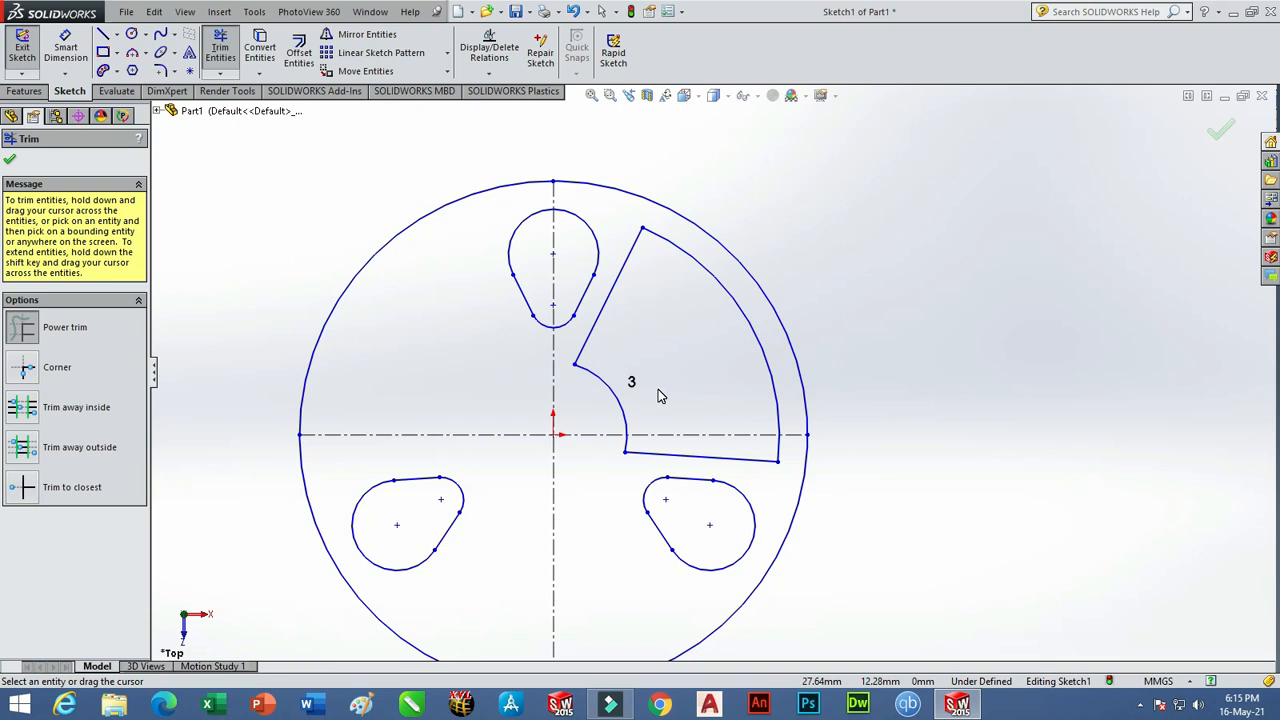
Fillet the two outer corners of the sector-shaped window with a 12 mm radius.
left_click(160, 72)
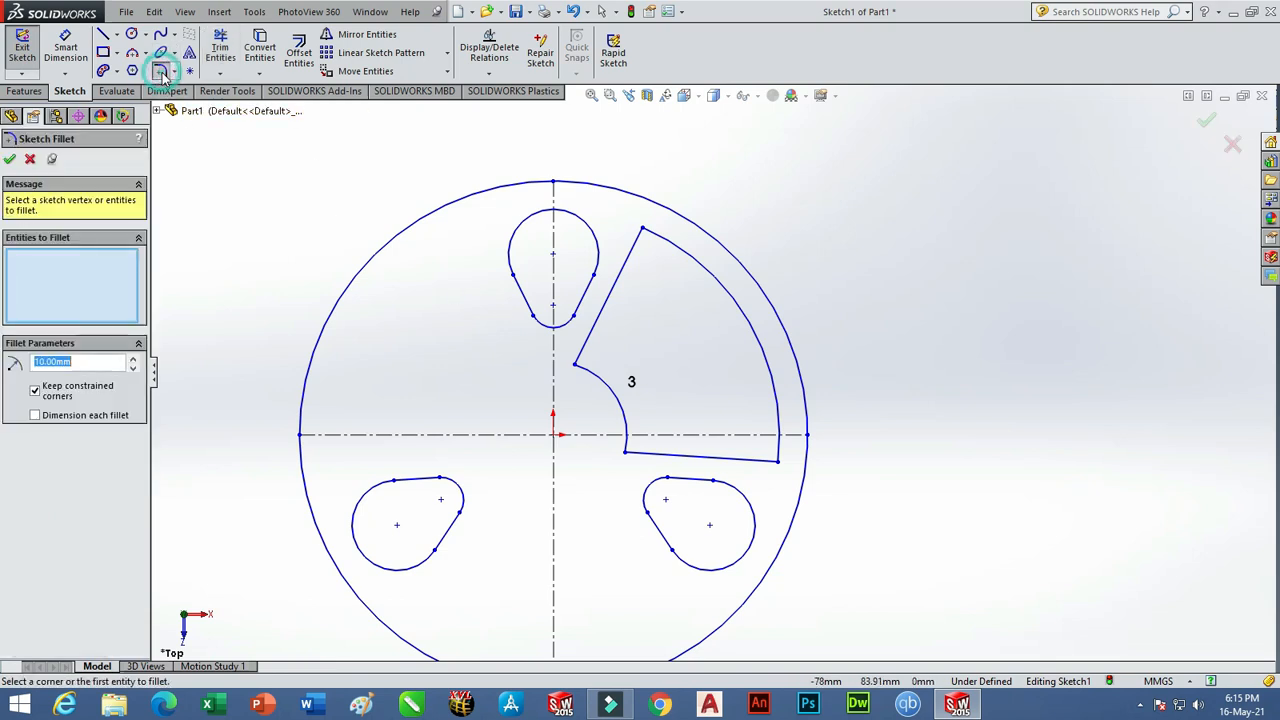
type("12")
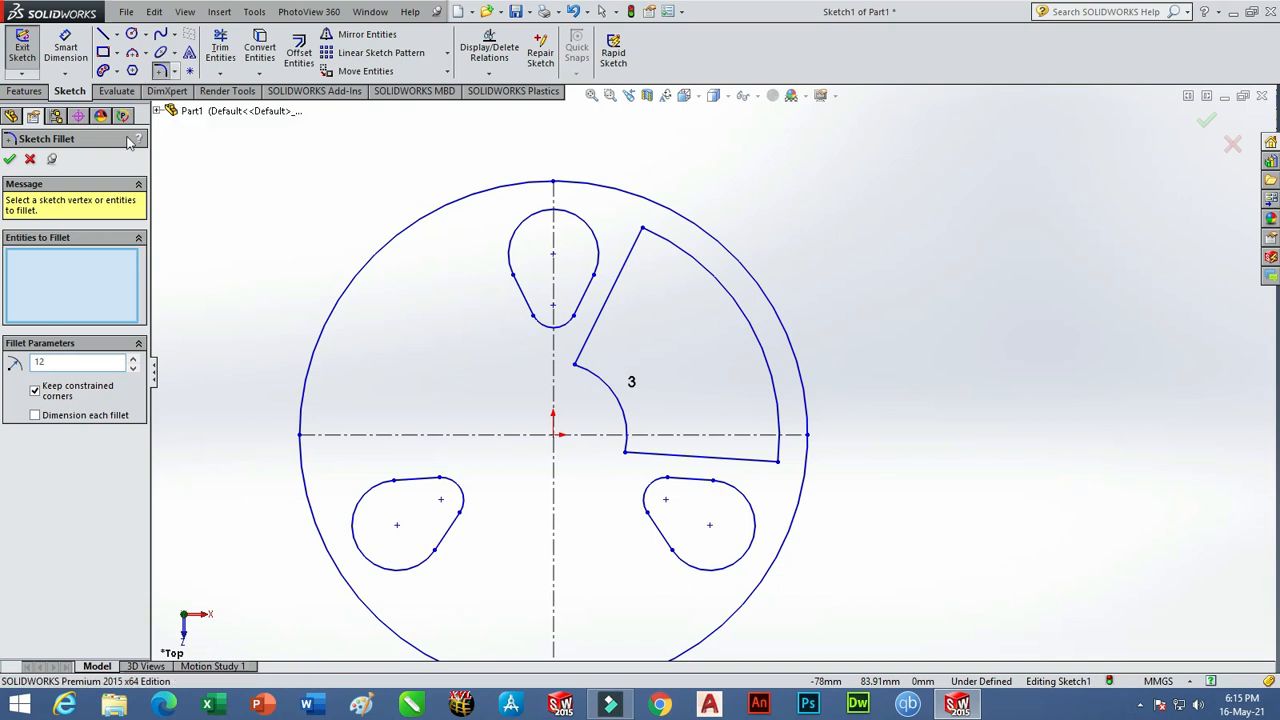
left_click(637, 253)
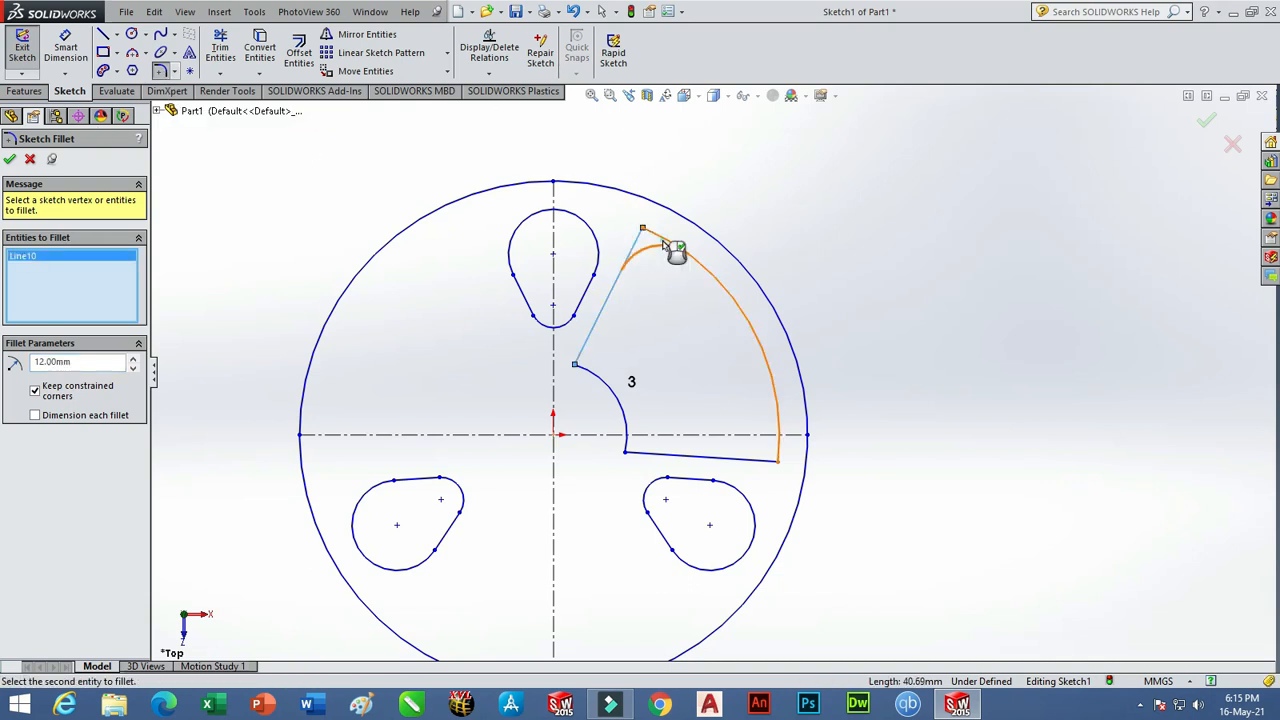
left_click(727, 290)
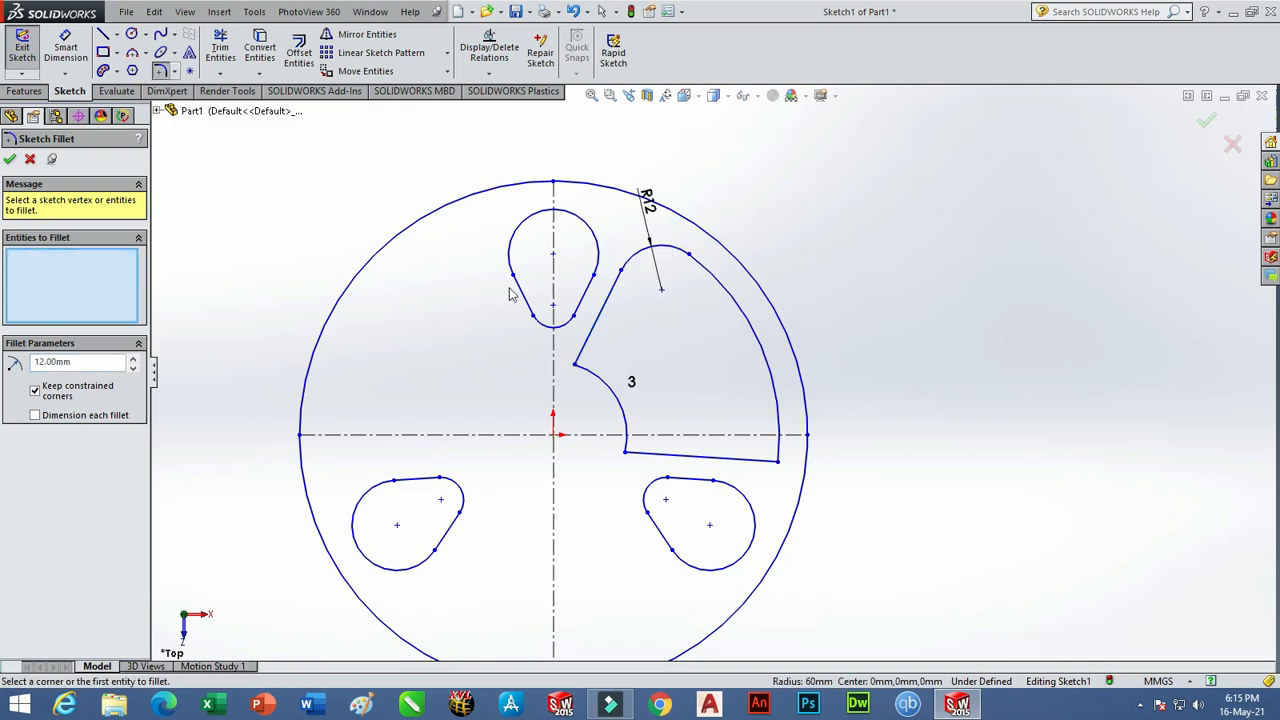
left_click(779, 418)
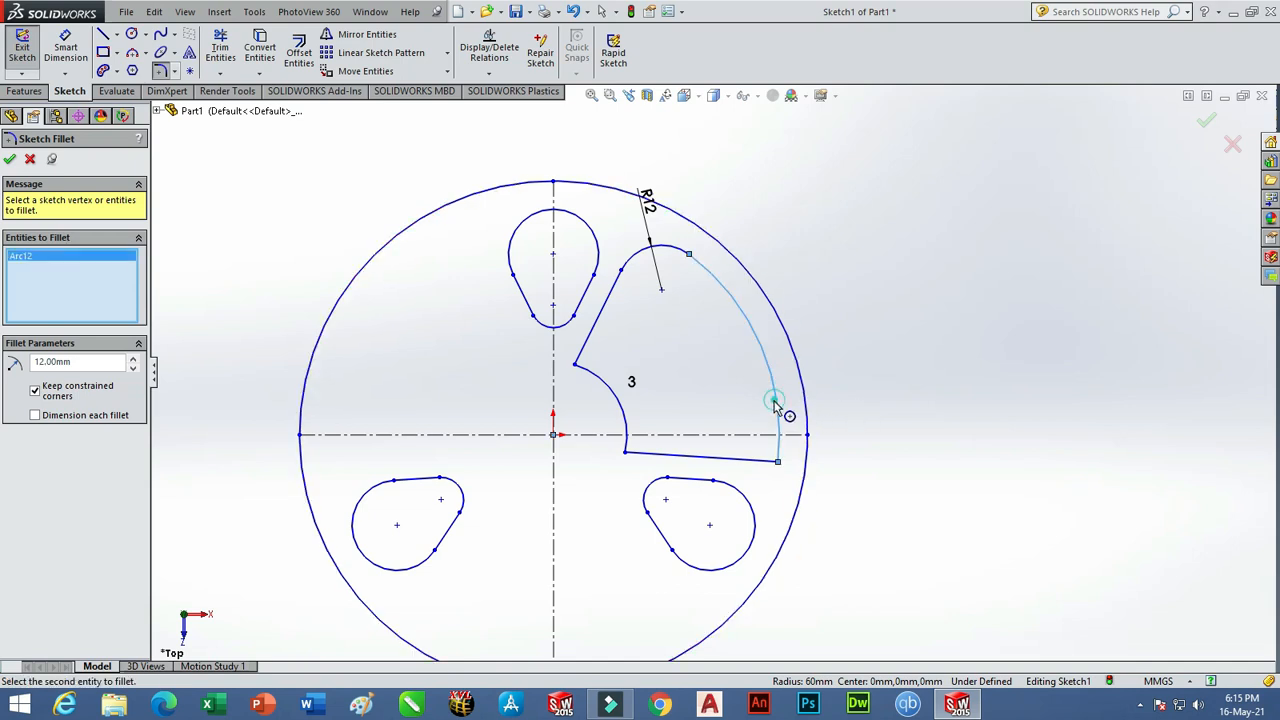
left_click(740, 463)
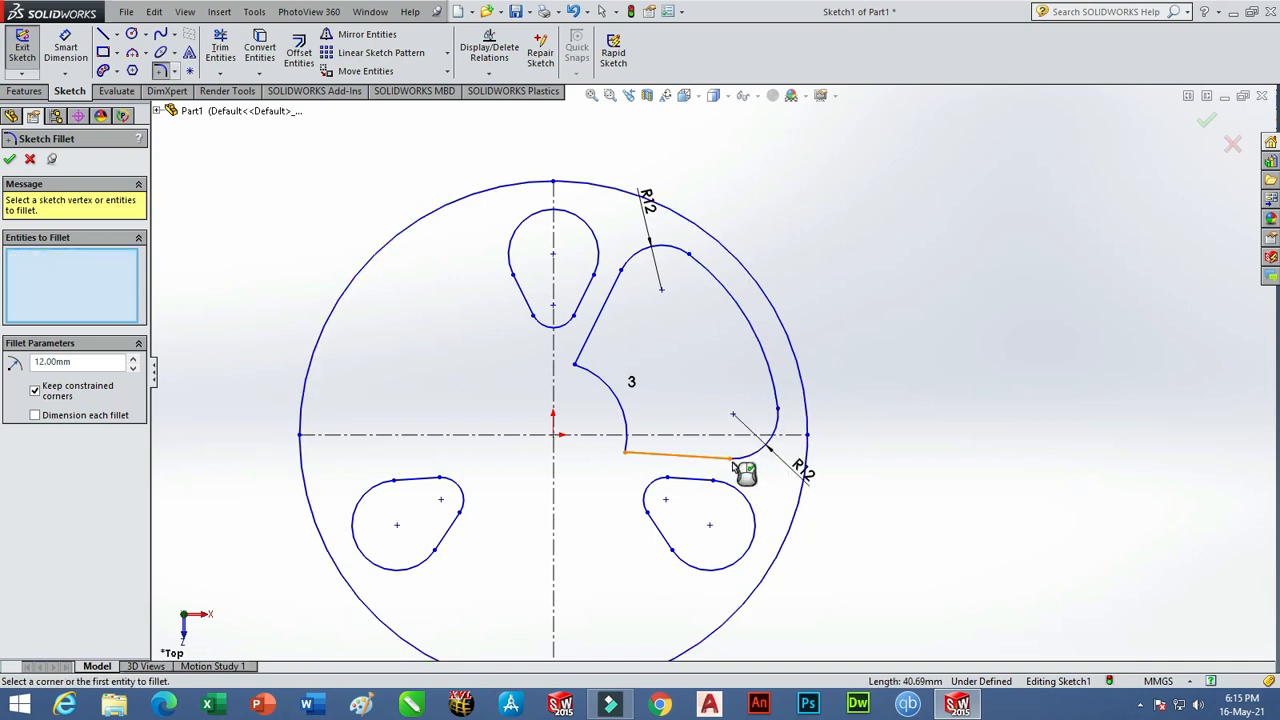
Fillet the two inner corners of the sector window with a 6 mm radius and finish the Sketch Fillet command.
double_click(94, 361)
type("6")
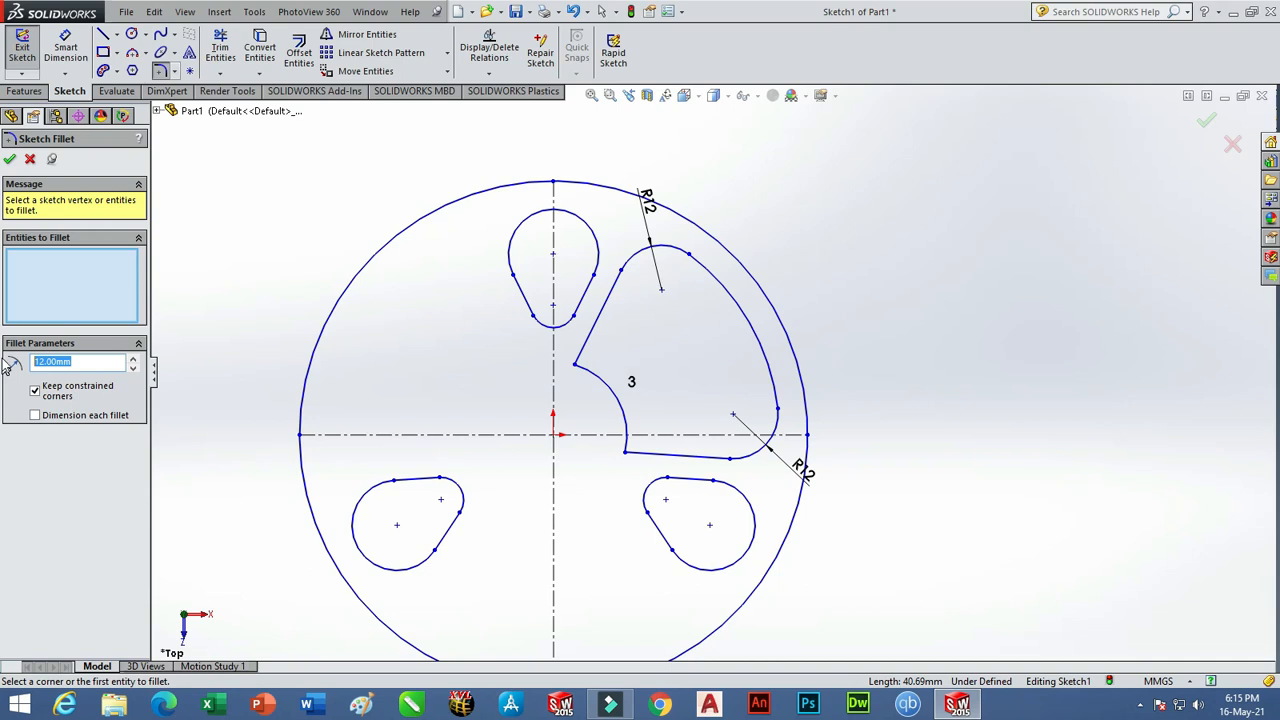
left_click(587, 339)
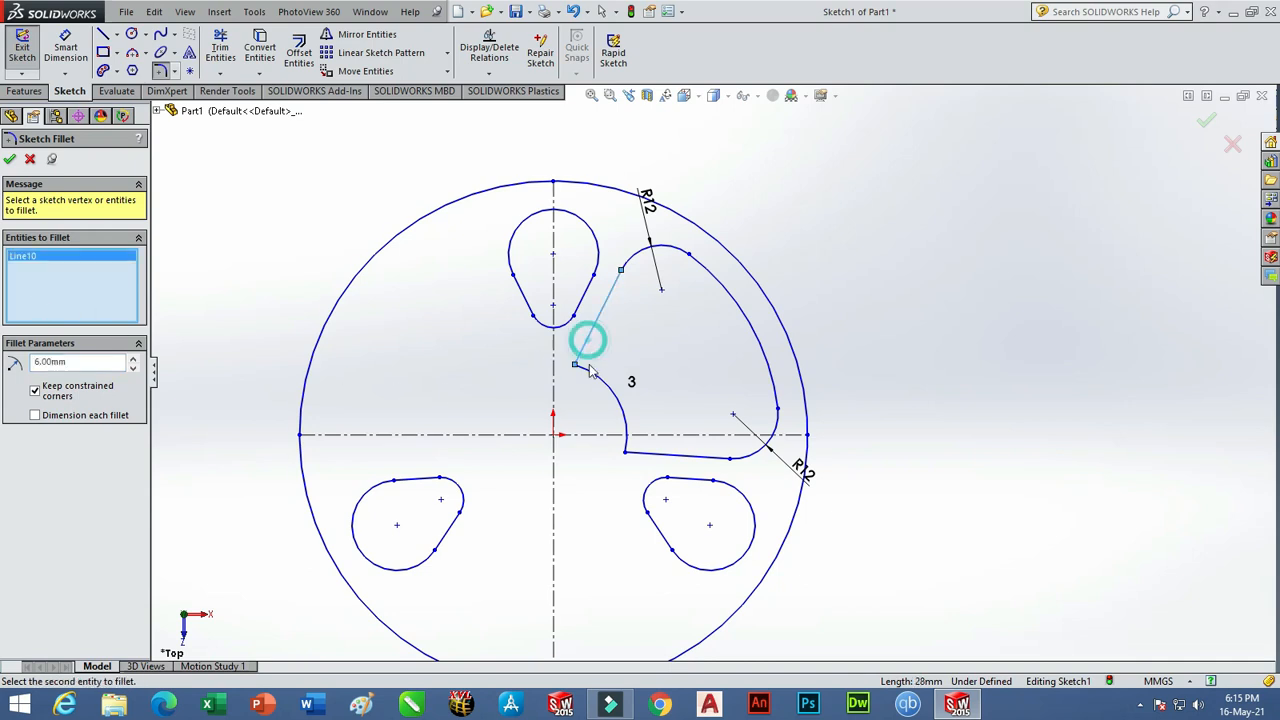
left_click(628, 424)
left_click(629, 419)
left_click(645, 453)
scroll(743, 443, "down", 3)
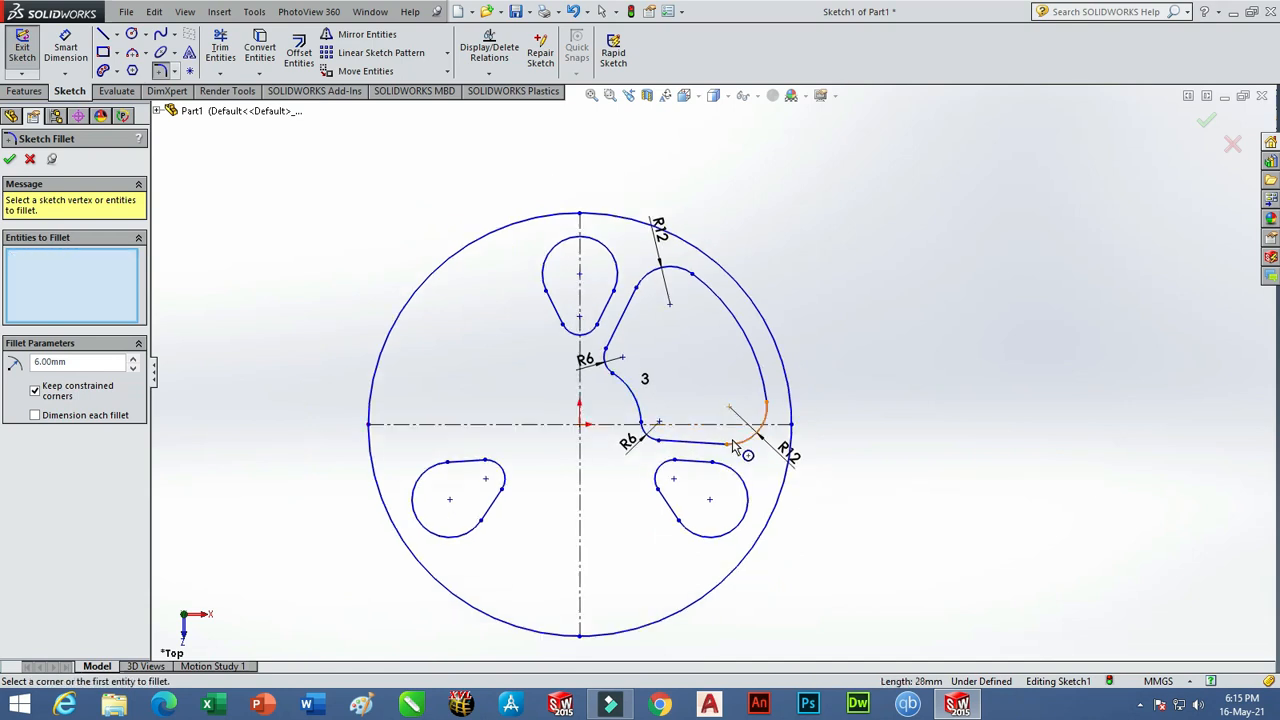
left_click(855, 507)
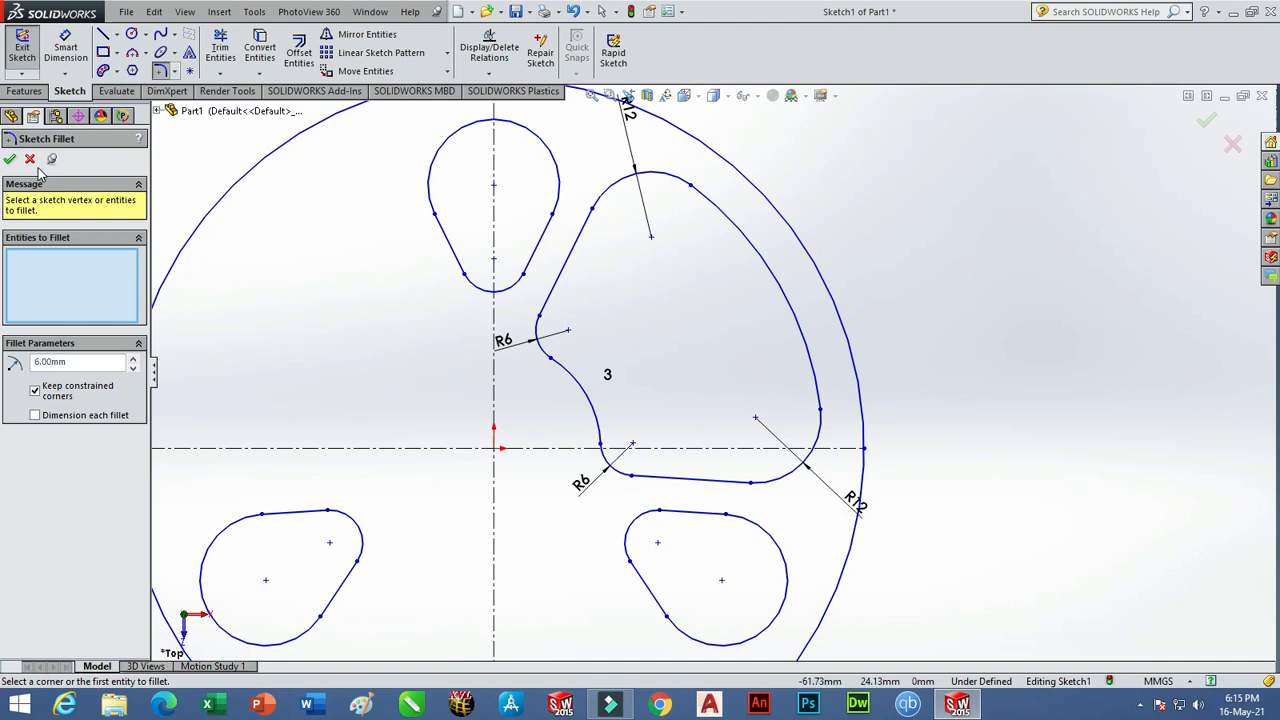
key("Escape")
Delete the four fillet radius dimensions and the pattern count label "3" from the sketch.
left_click(848, 499)
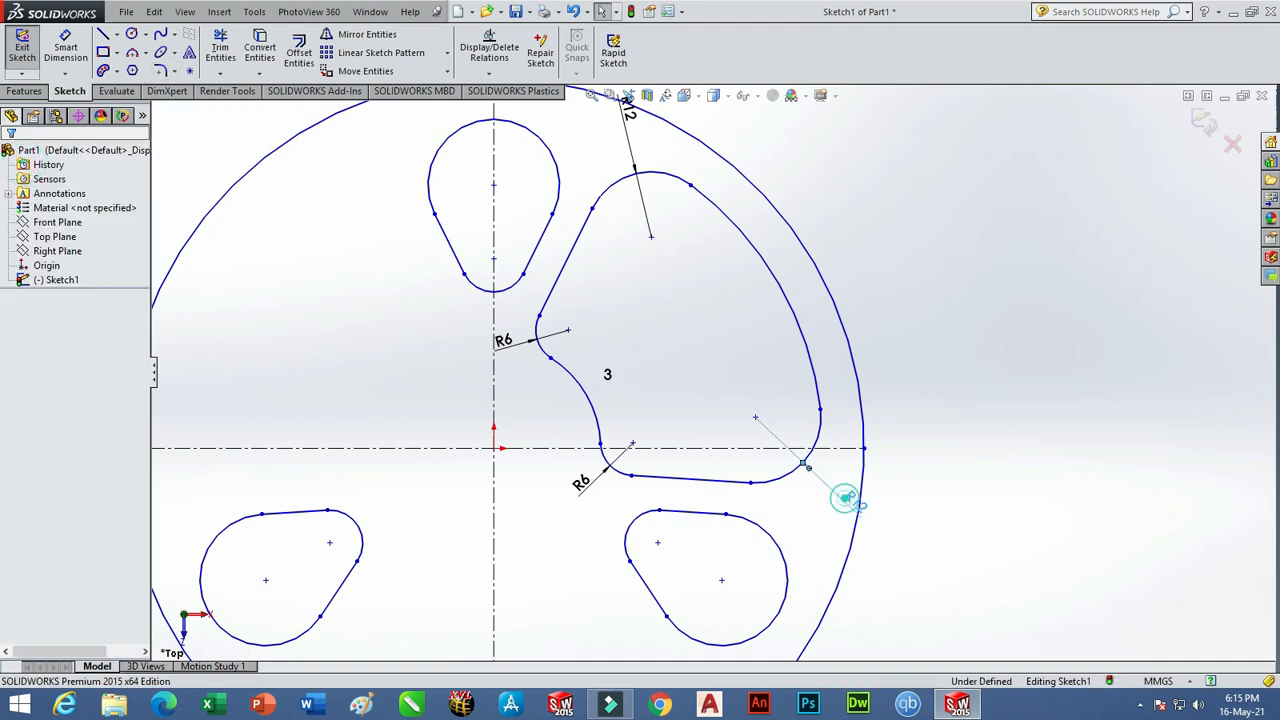
key("Delete")
left_click(582, 486)
key("Delete")
left_click(506, 339)
key("Delete")
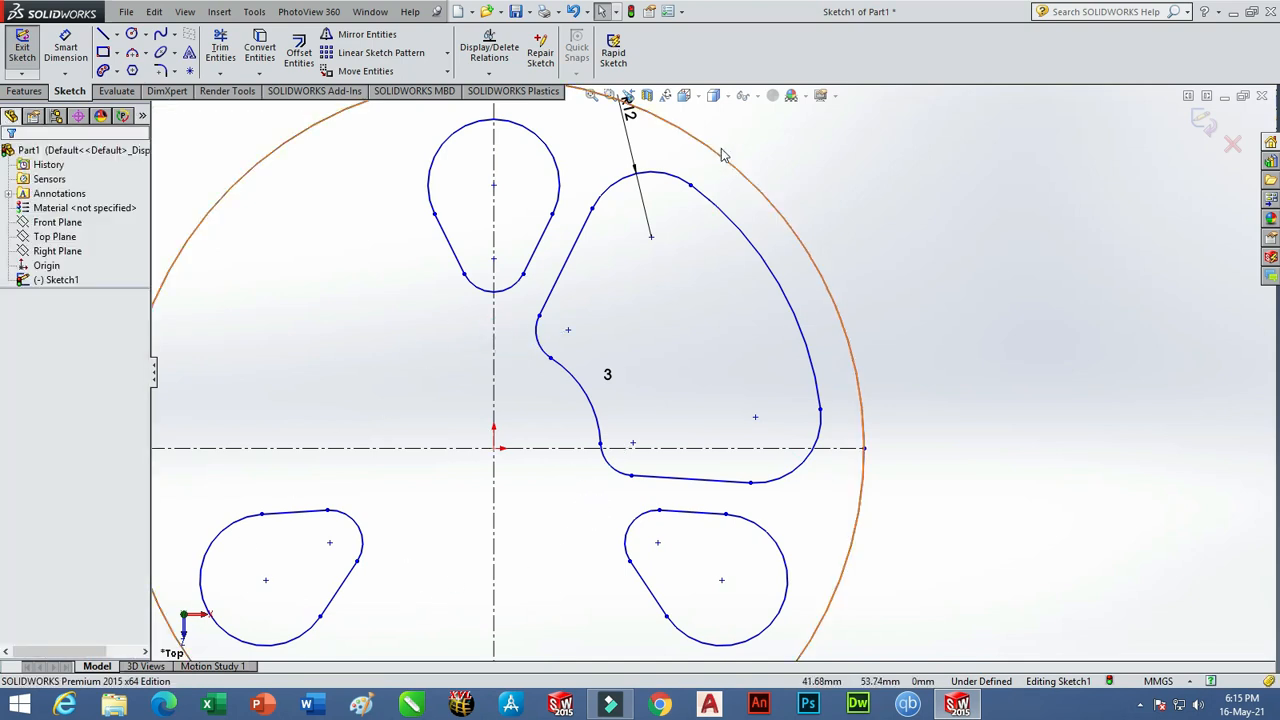
left_click(627, 130)
key("Delete")
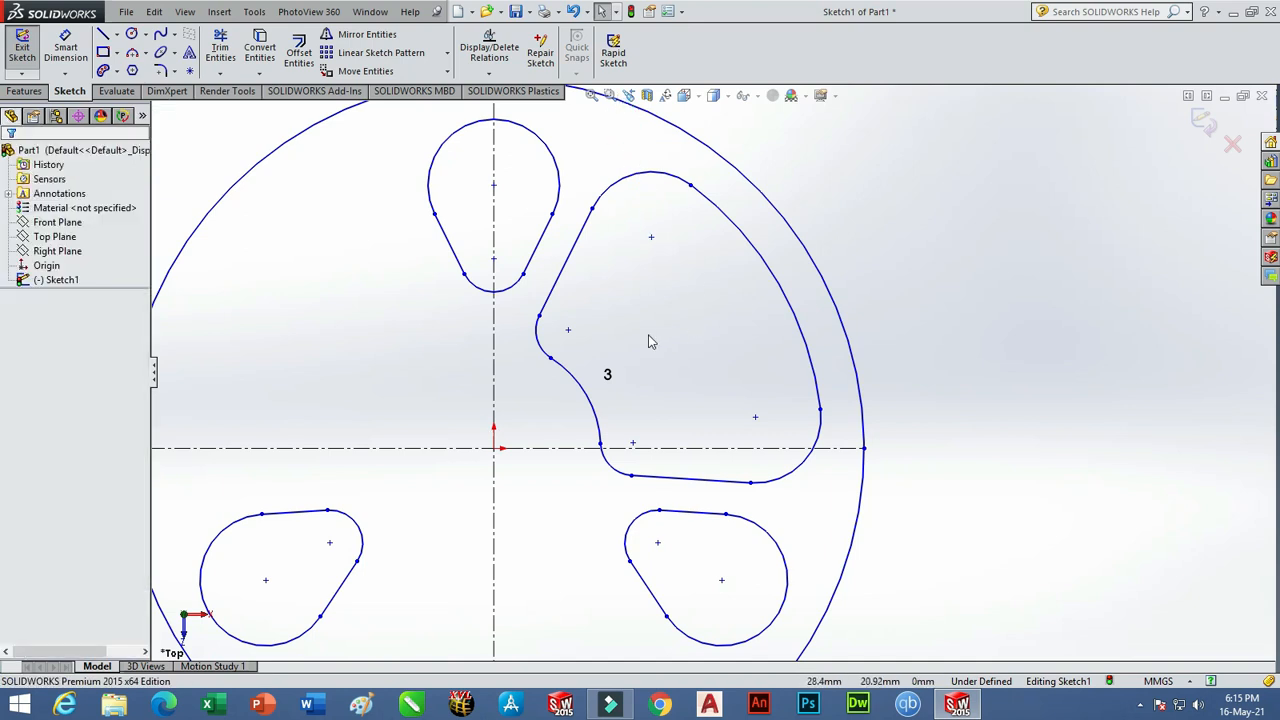
left_click(609, 374)
key("Delete")
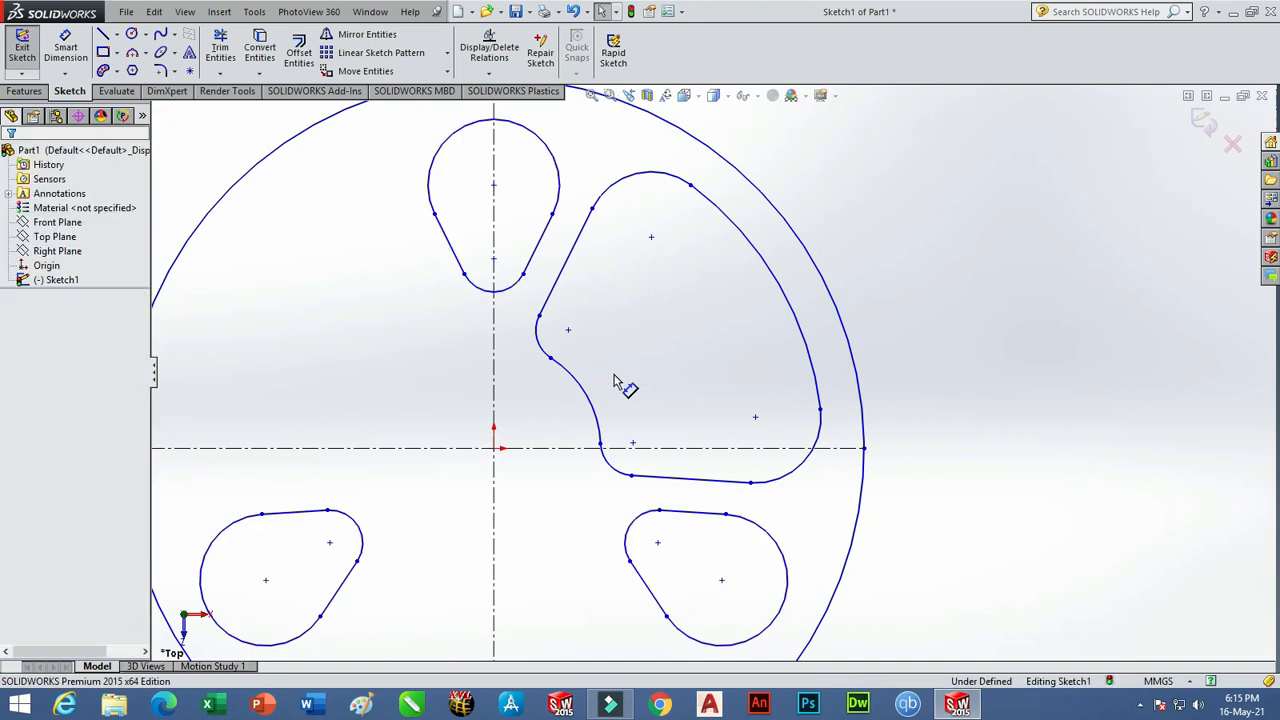
Create a circular sketch pattern of the whole filleted window outline around the origin with 3 equally spaced instances over 360 degrees.
left_click(447, 52)
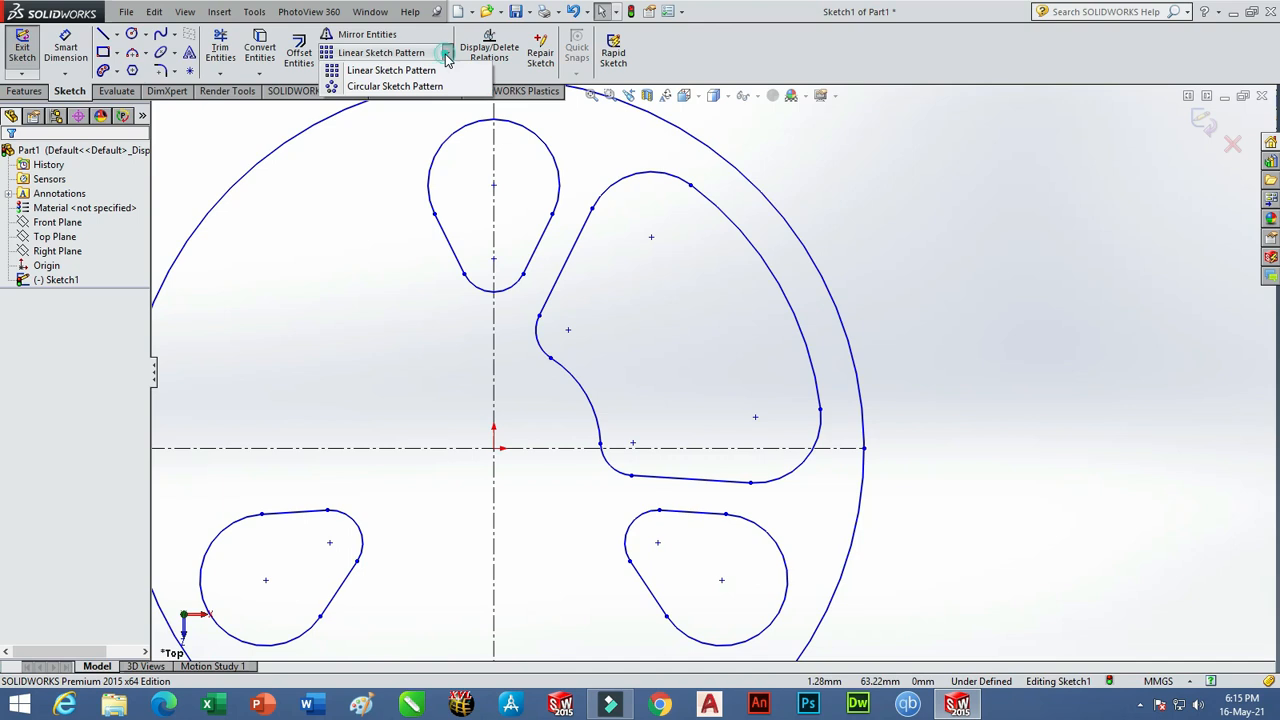
left_click(385, 87)
left_click(573, 259)
left_click(630, 178)
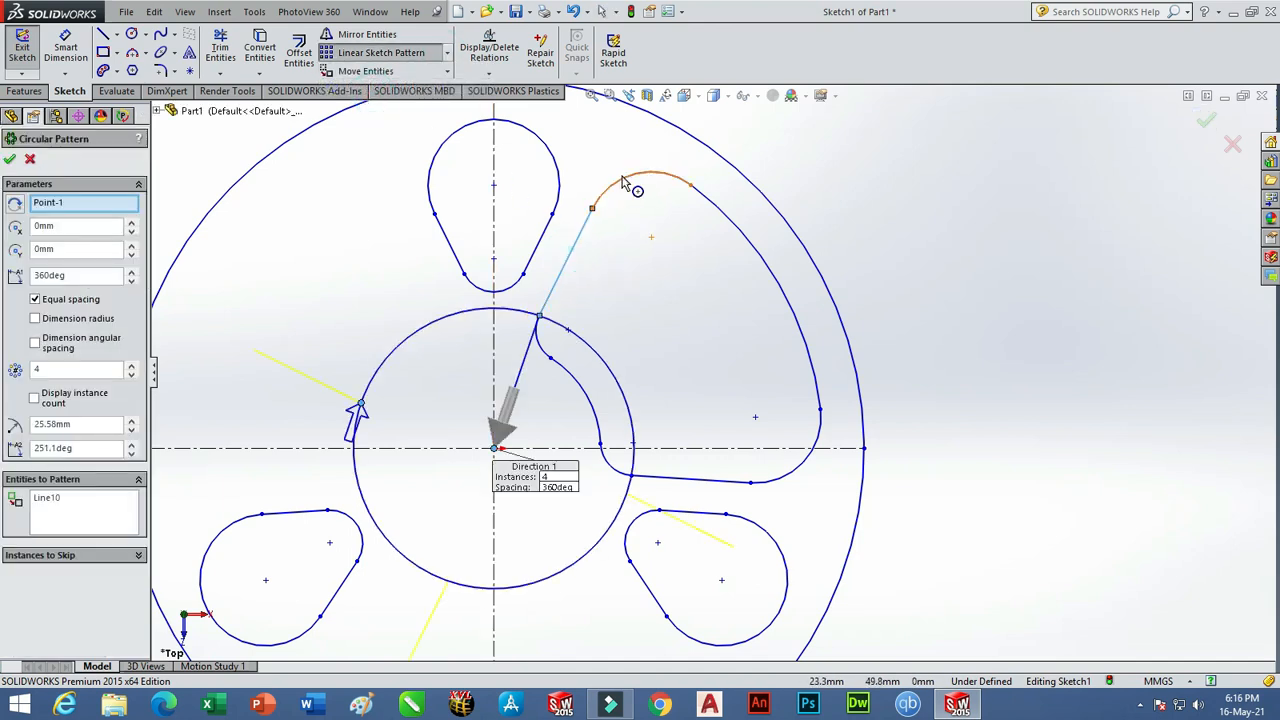
left_click(795, 313)
left_click(808, 464)
left_click(705, 480)
left_click(622, 474)
left_click(595, 415)
left_click(535, 332)
scroll(700, 410, "up", 3)
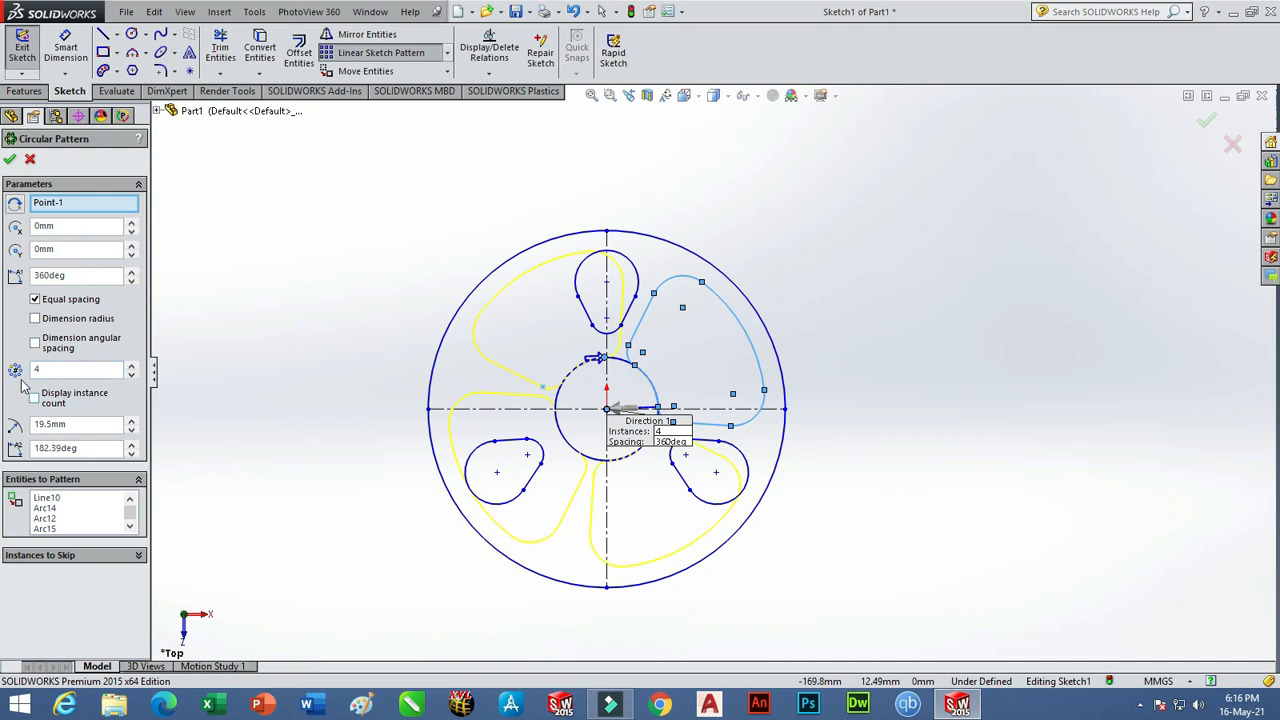
left_click(132, 376)
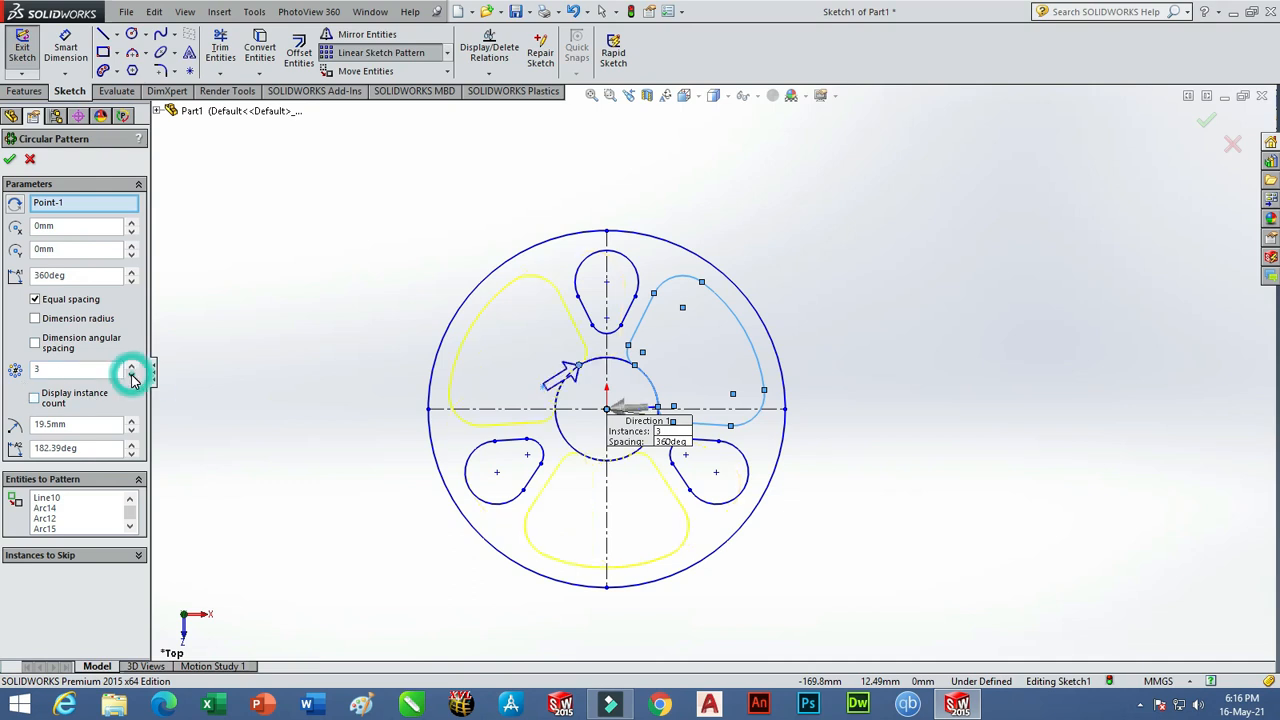
left_click(10, 160)
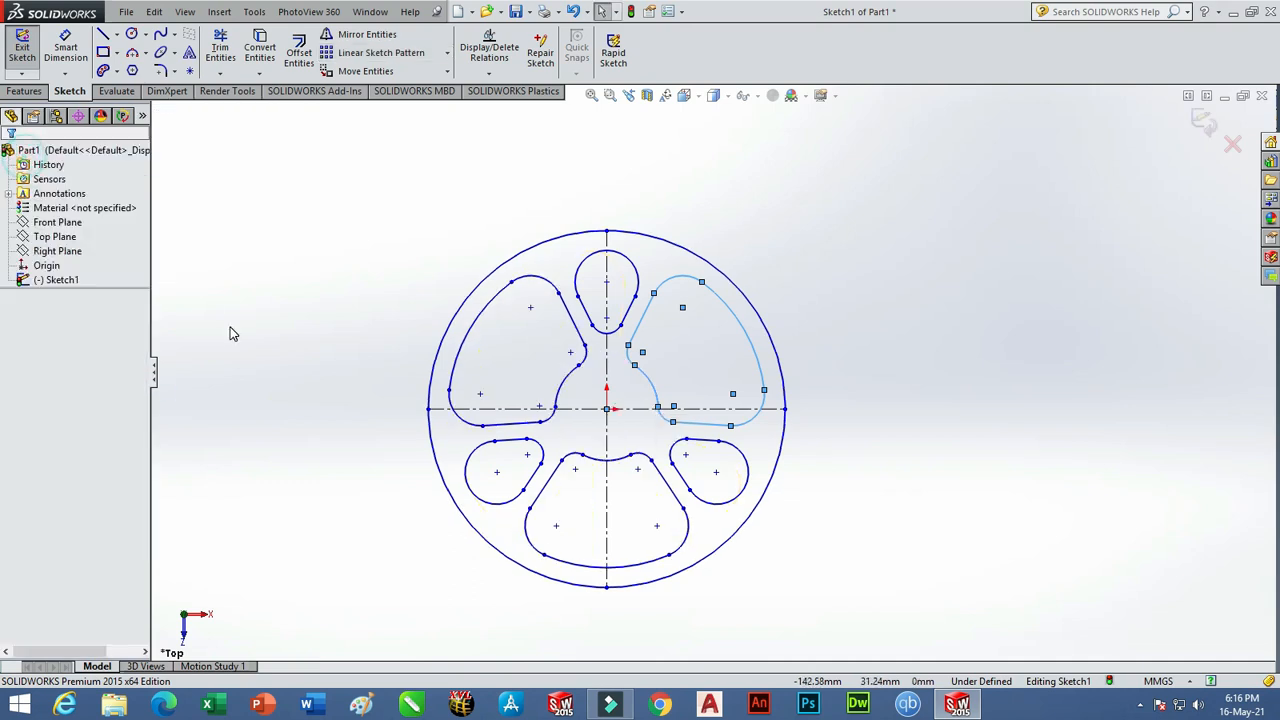
Sketch a centre hole circle on the origin with a 6 mm radius and exit the sketch.
scroll(846, 443, "up", 3)
scroll(769, 416, "down", 4)
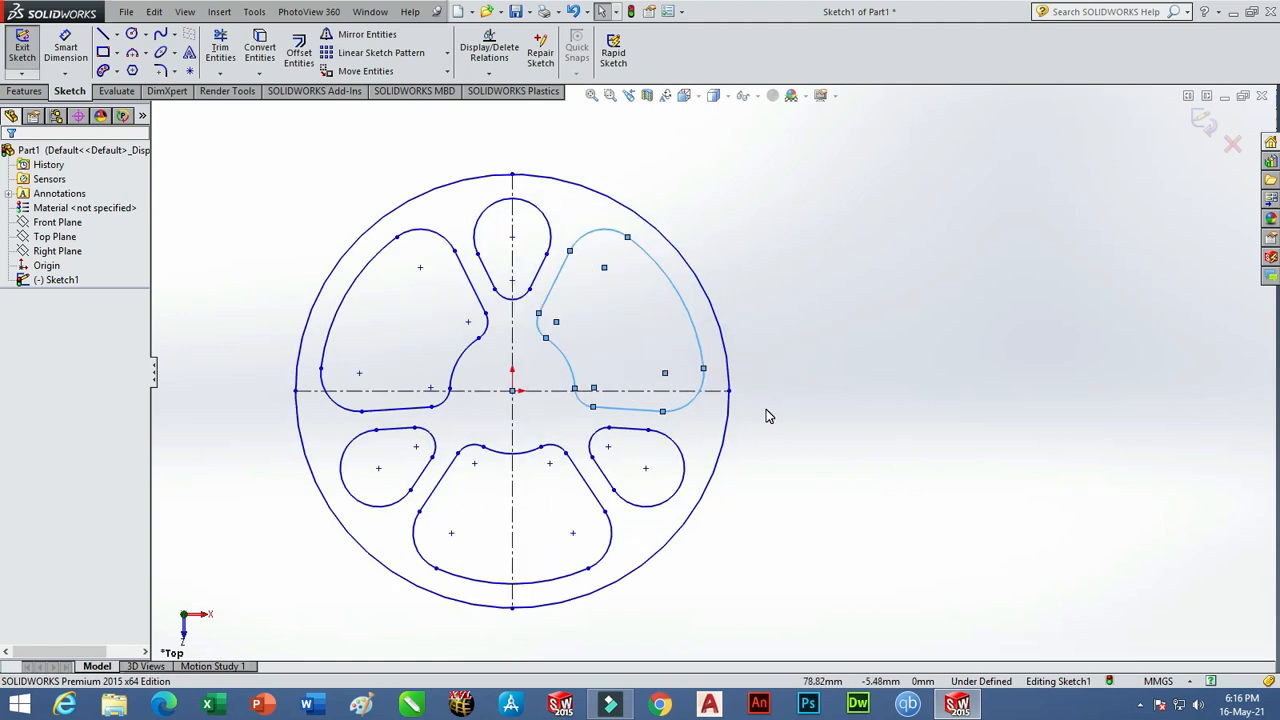
left_click(132, 34)
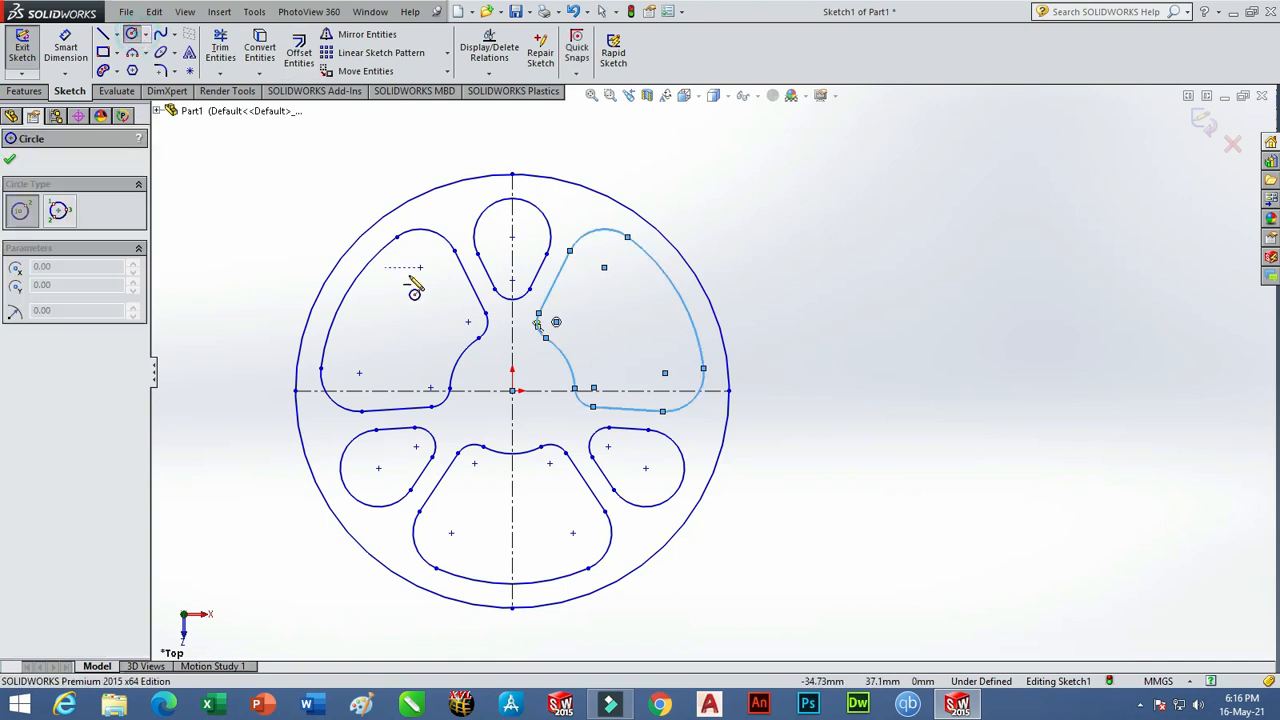
left_click(512, 390)
left_click(530, 406)
type("6")
key("Return")
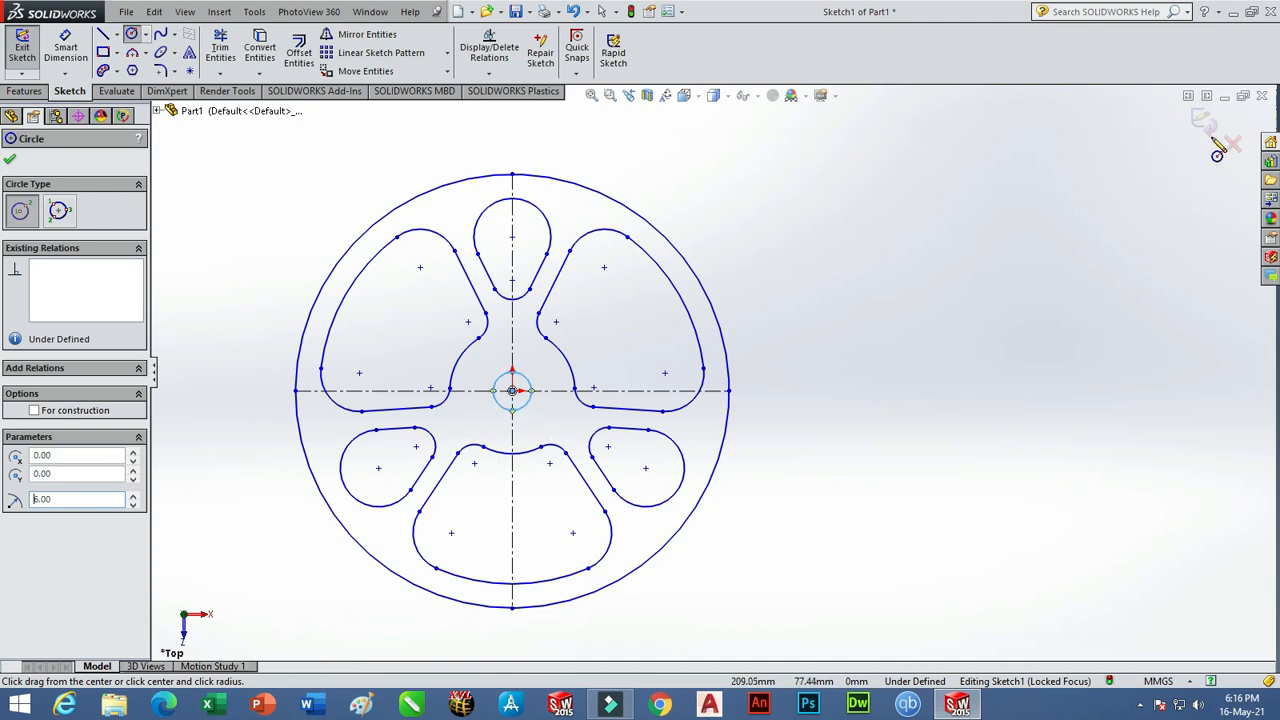
left_click(1205, 122)
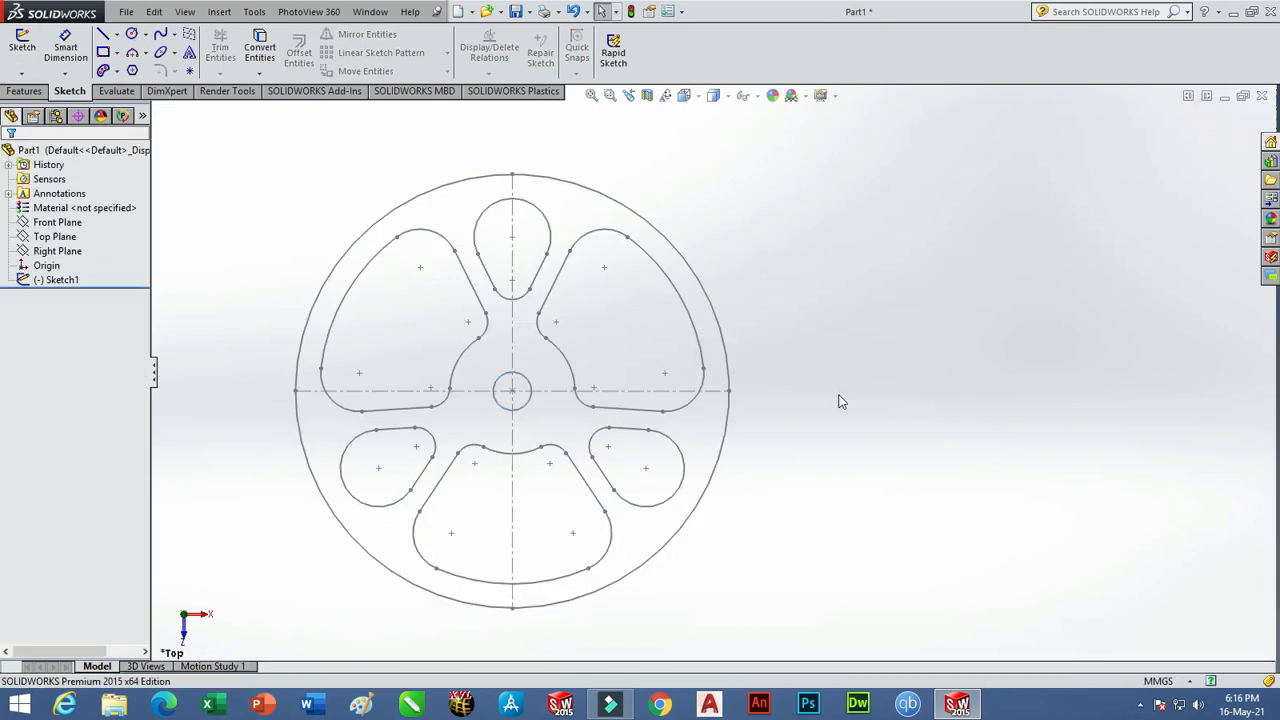
scroll(840, 401, "up", 2)
left_click(61, 286)
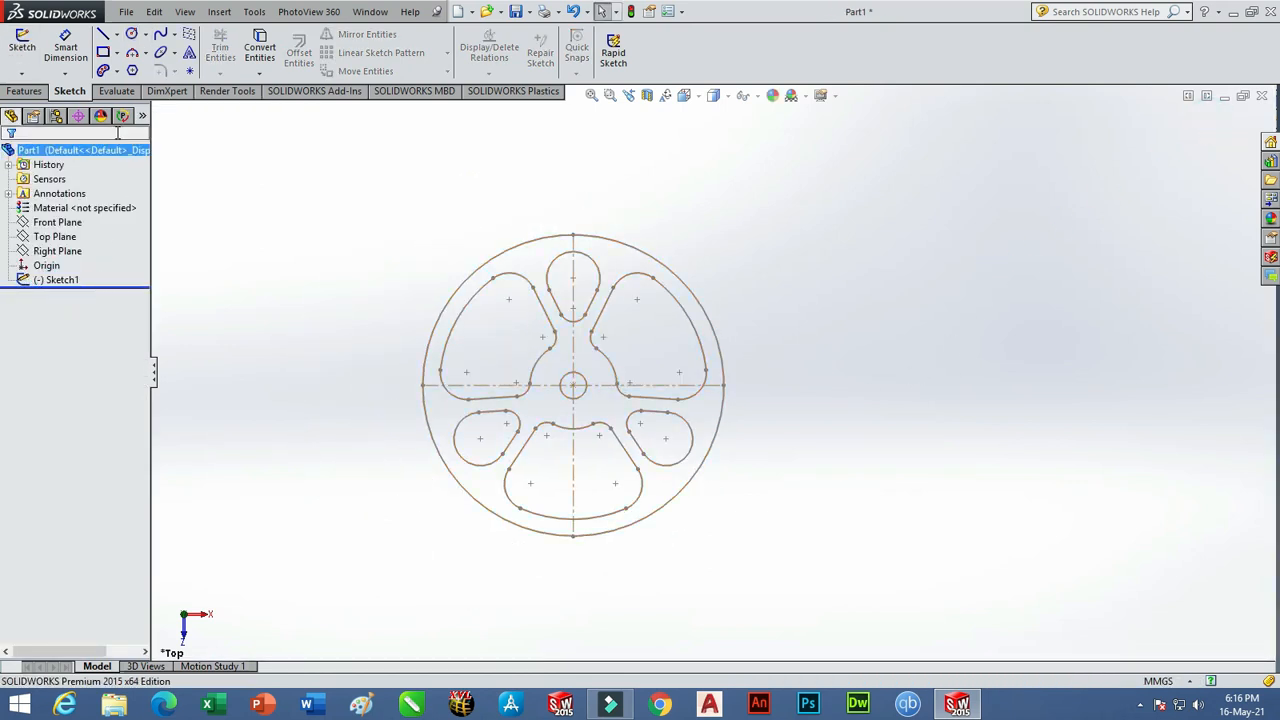
left_click(27, 92)
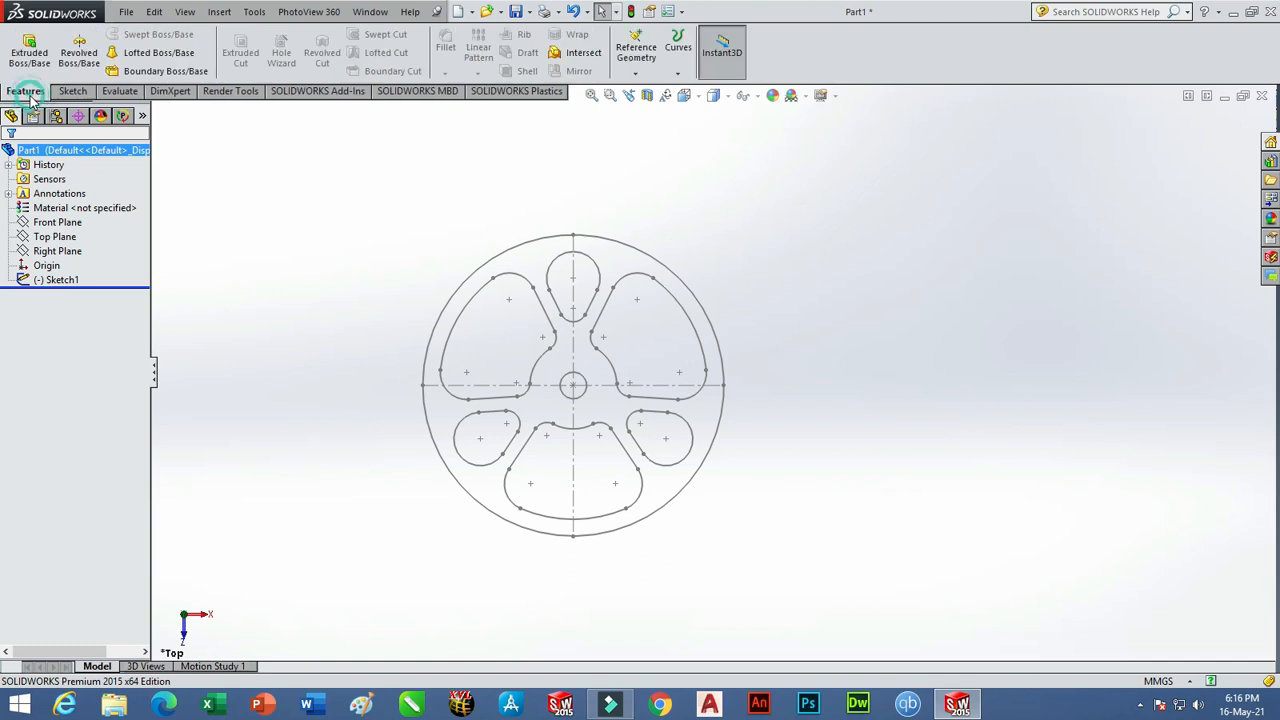
left_click(29, 55)
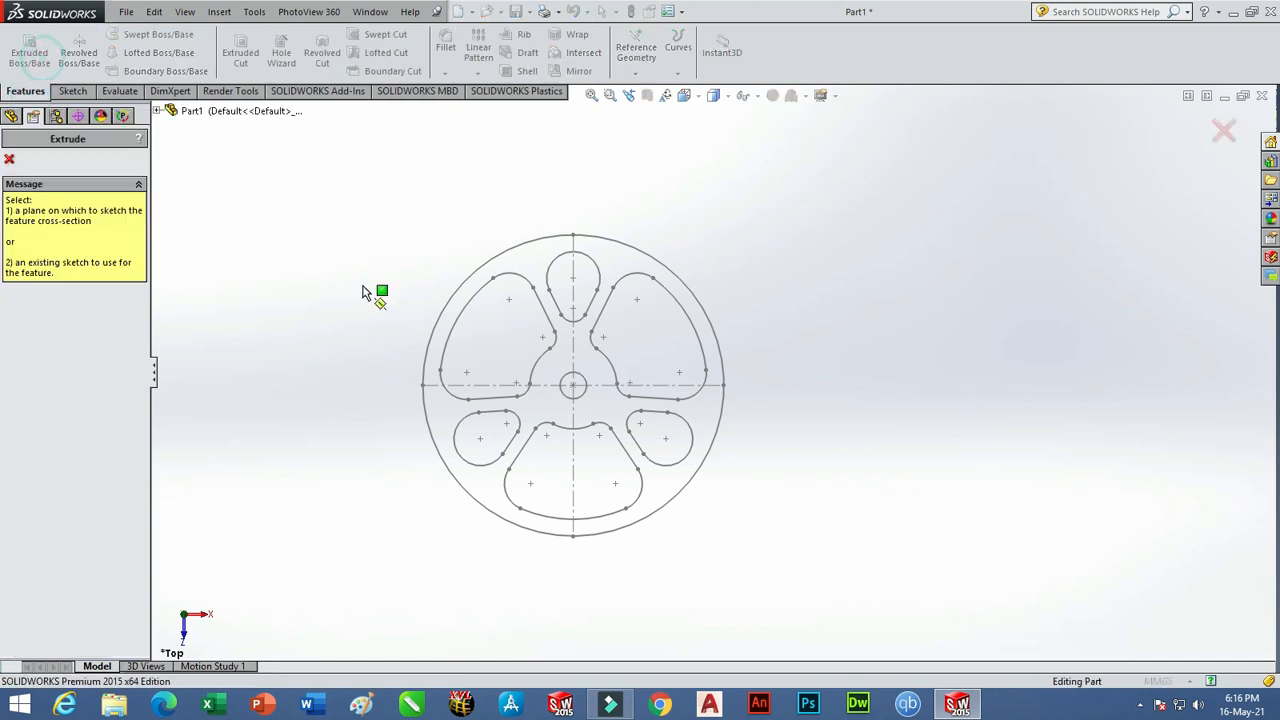
left_click(721, 408)
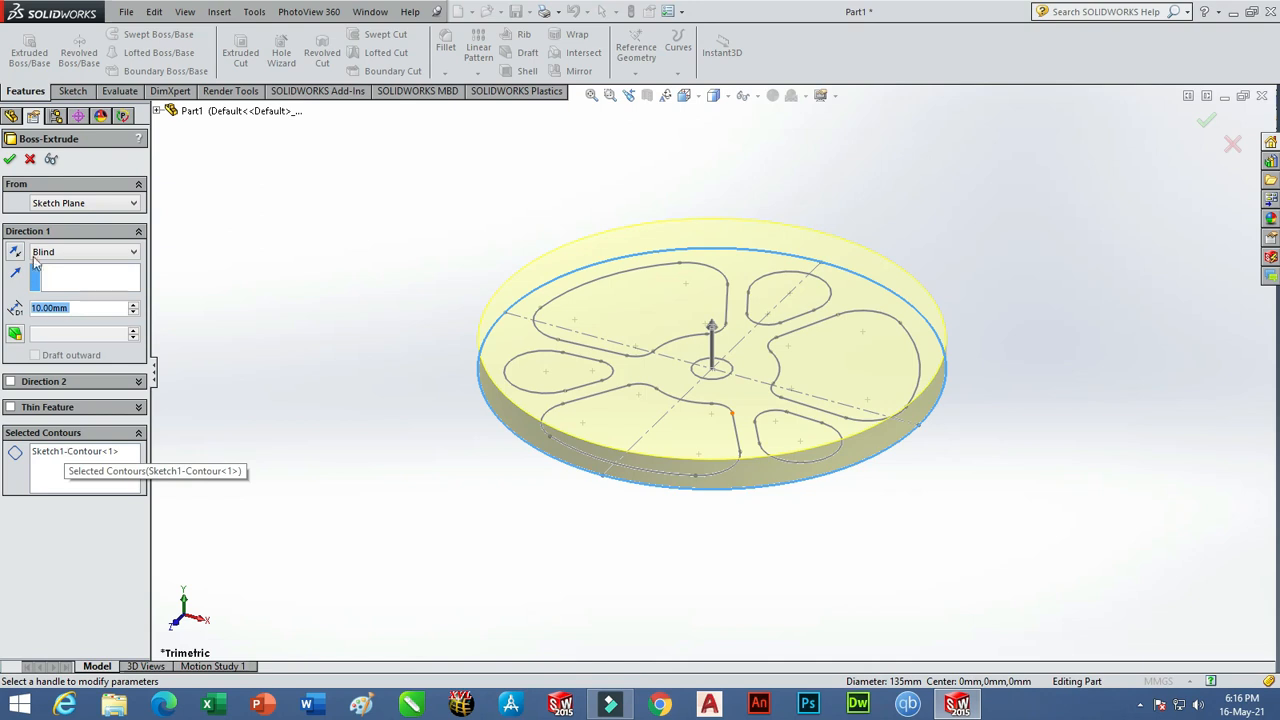
key("Escape")
mouse_move(418, 193)
left_mouse_down()
mouse_move(849, 537)
mouse_move(1060, 541)
left_mouse_up()
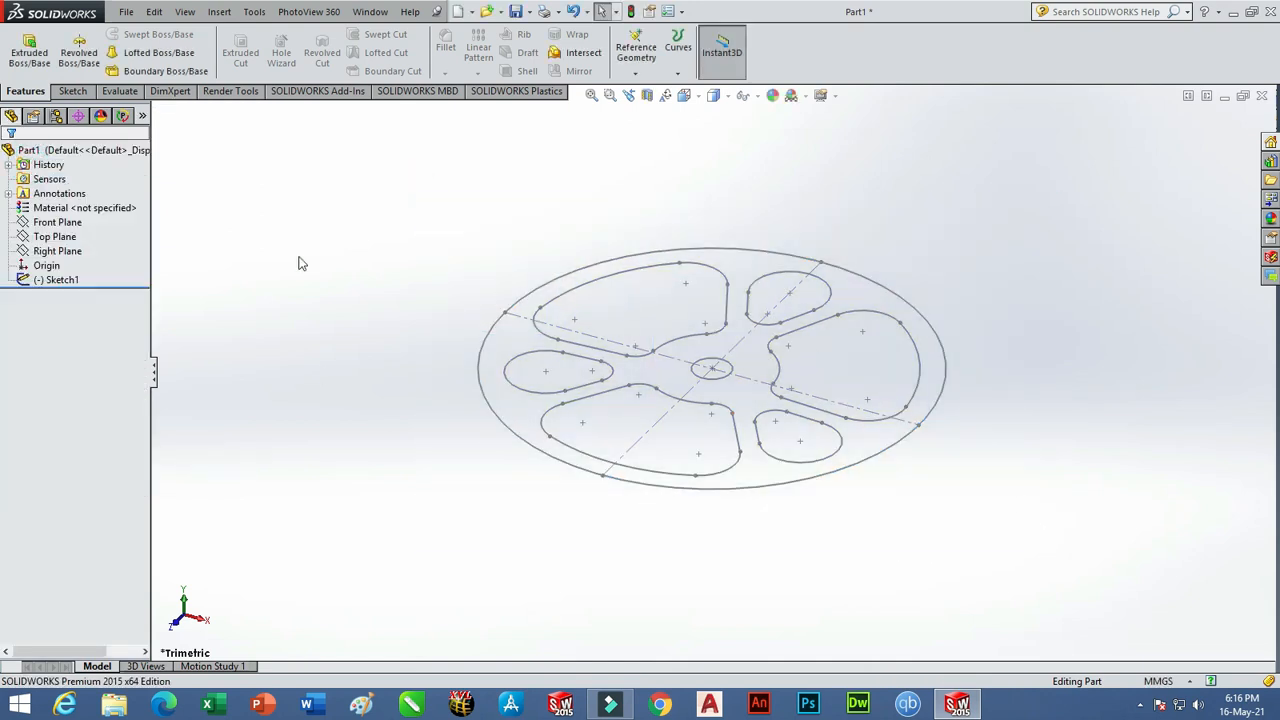
Extrude the complete wheel sketch as a boss with a blind depth of 10 mm.
left_click(56, 279)
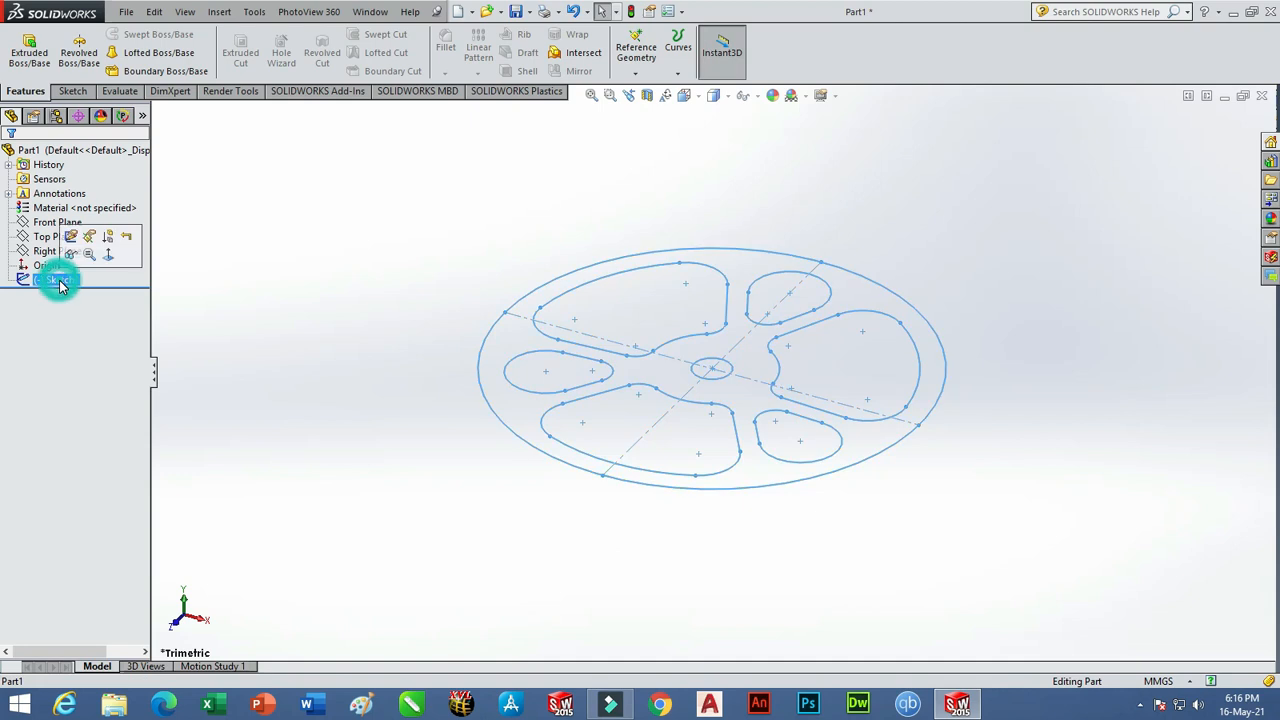
left_click(22, 58)
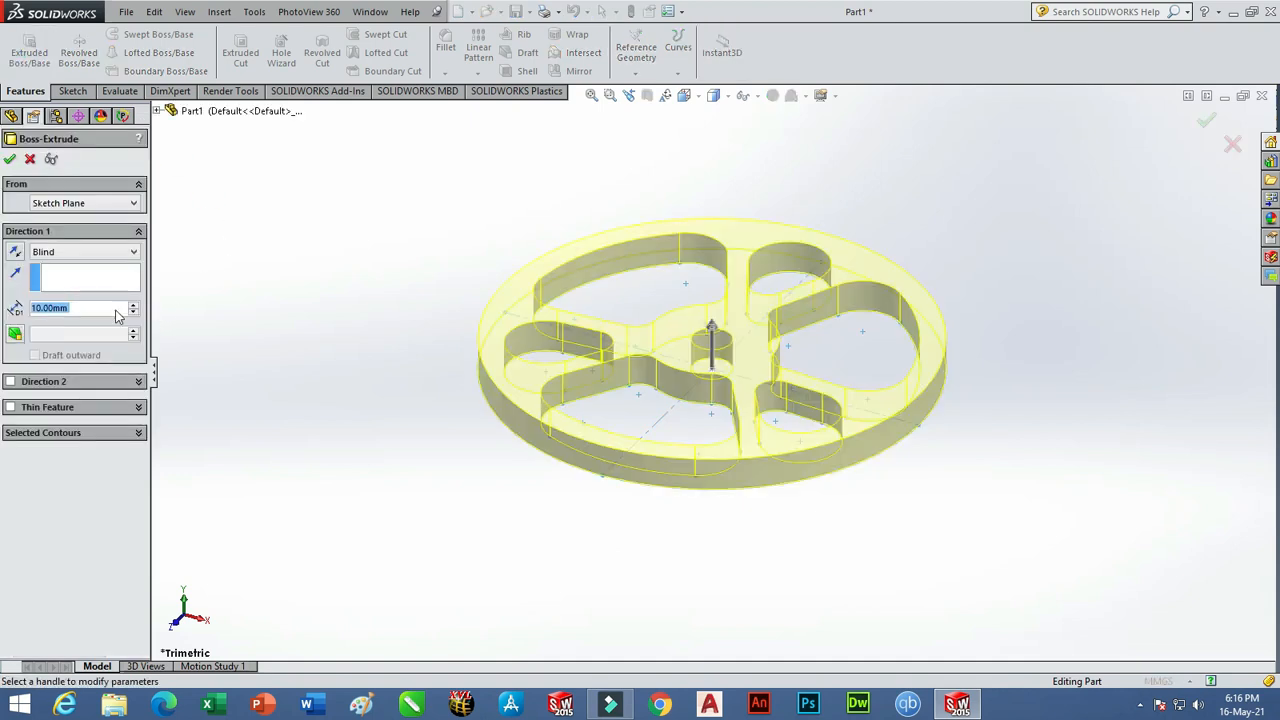
type("6")
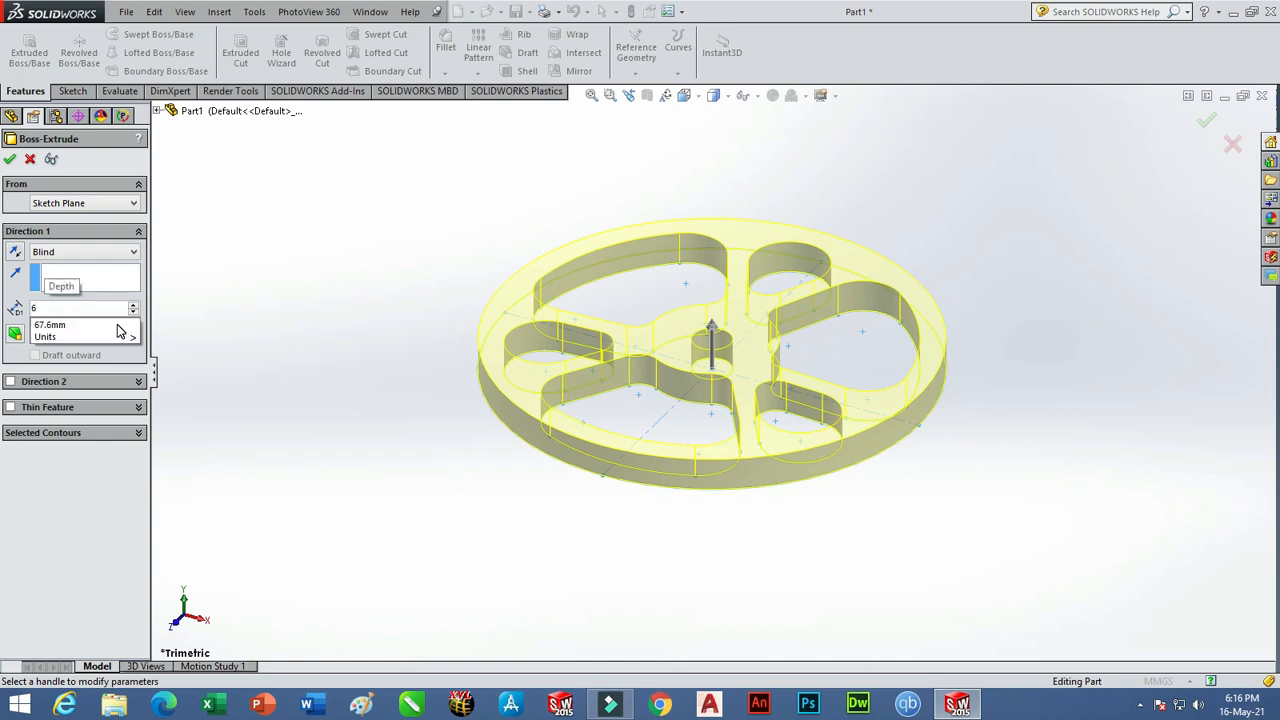
key("BackSpace")
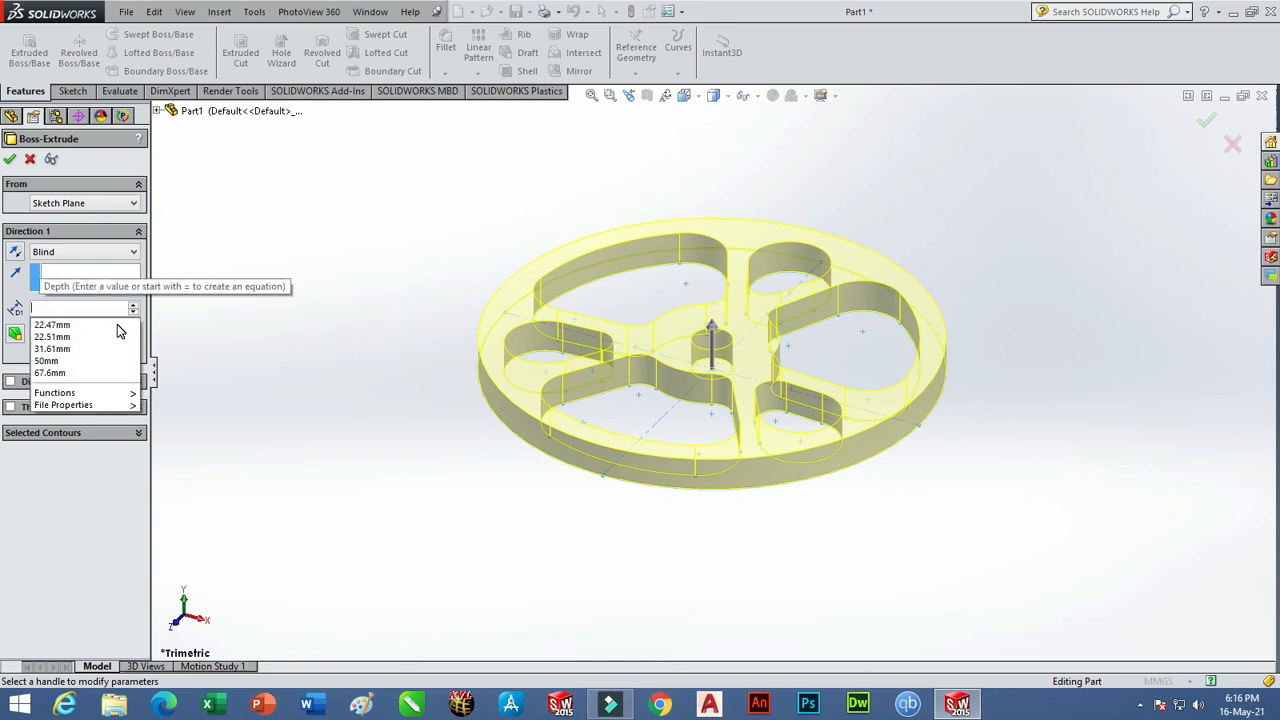
type("10.00mm")
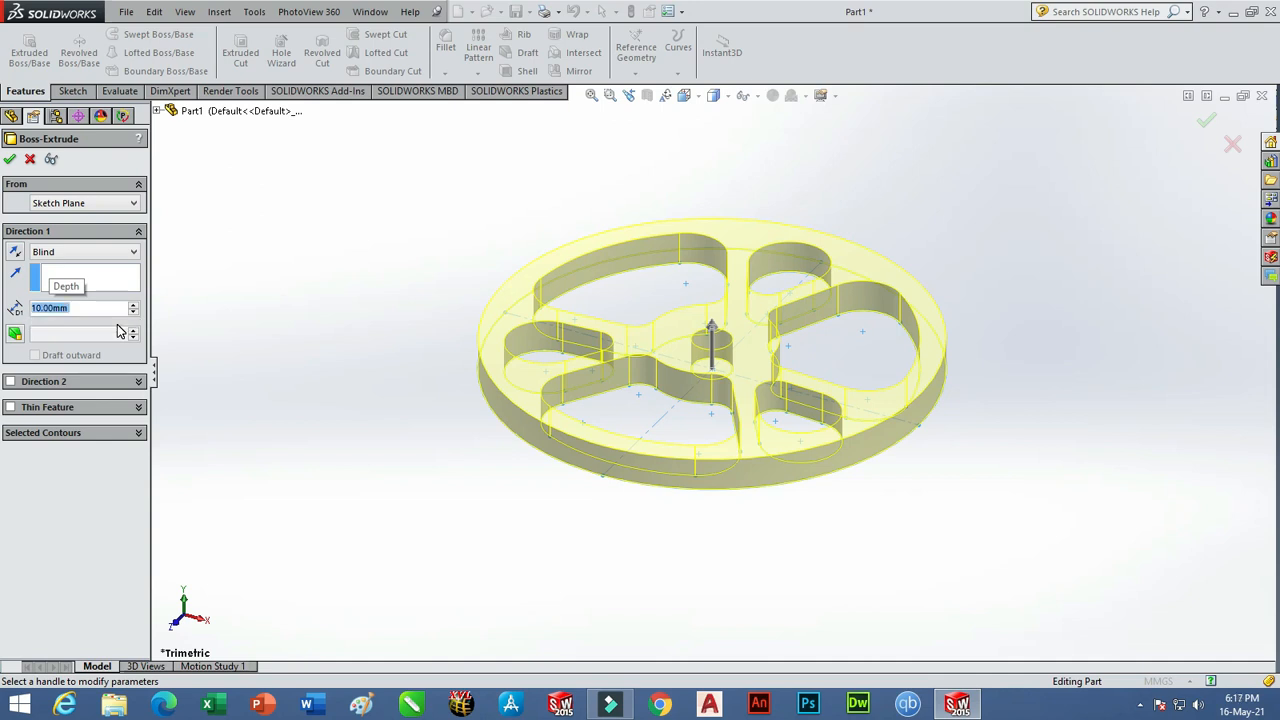
left_click(9, 163)
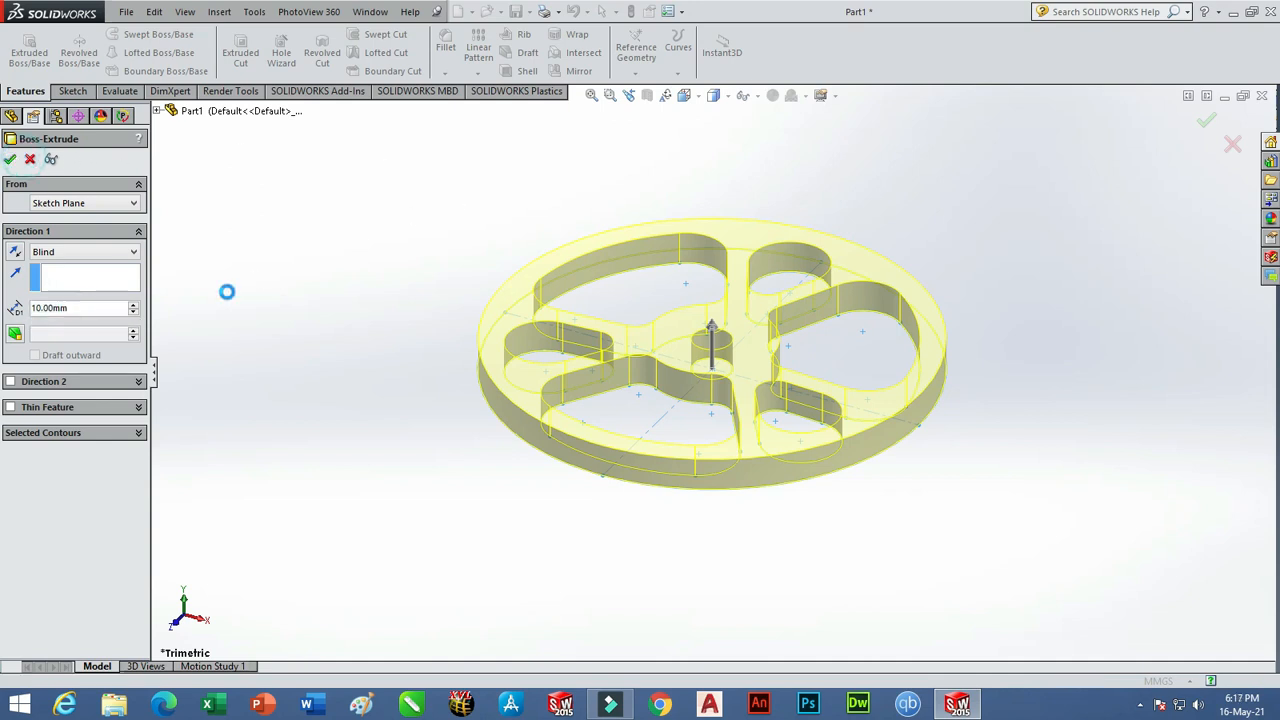
scroll(715, 393, "up", 3)
left_click(871, 268)
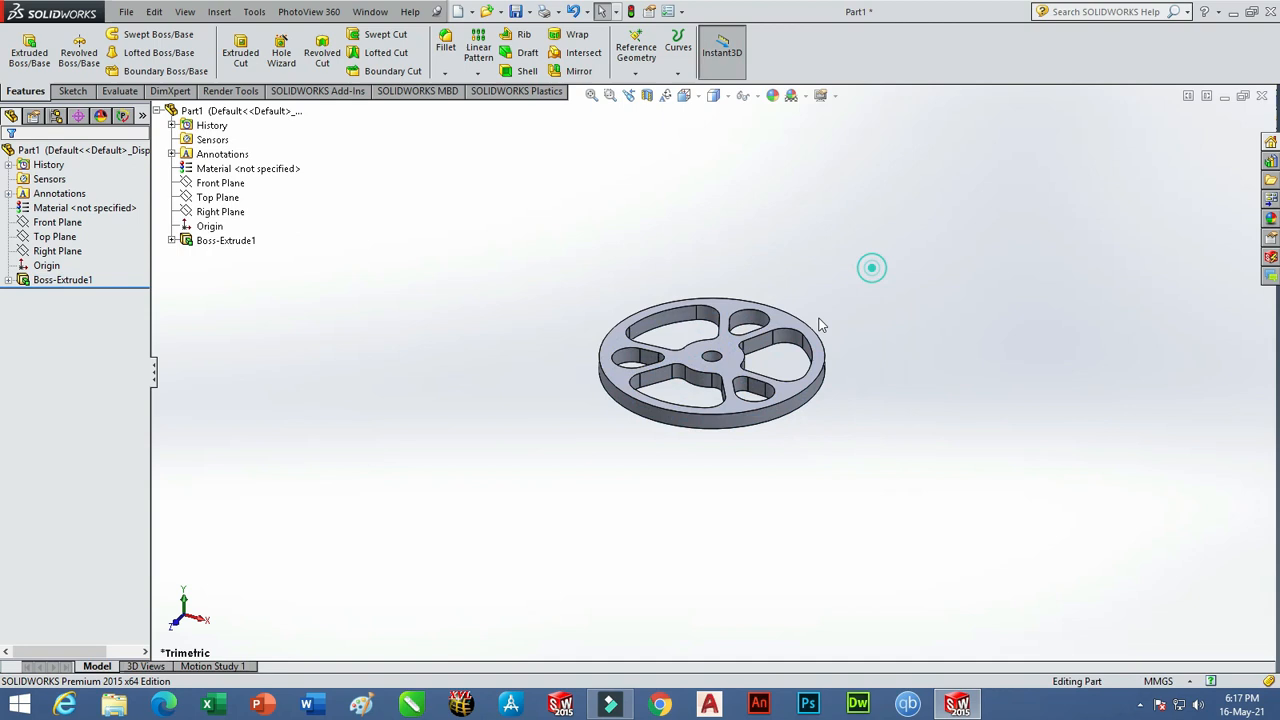
Start a symmetric 3 mm fillet on the upper-face edges of the three large windows, with tangent propagation.
key("f")
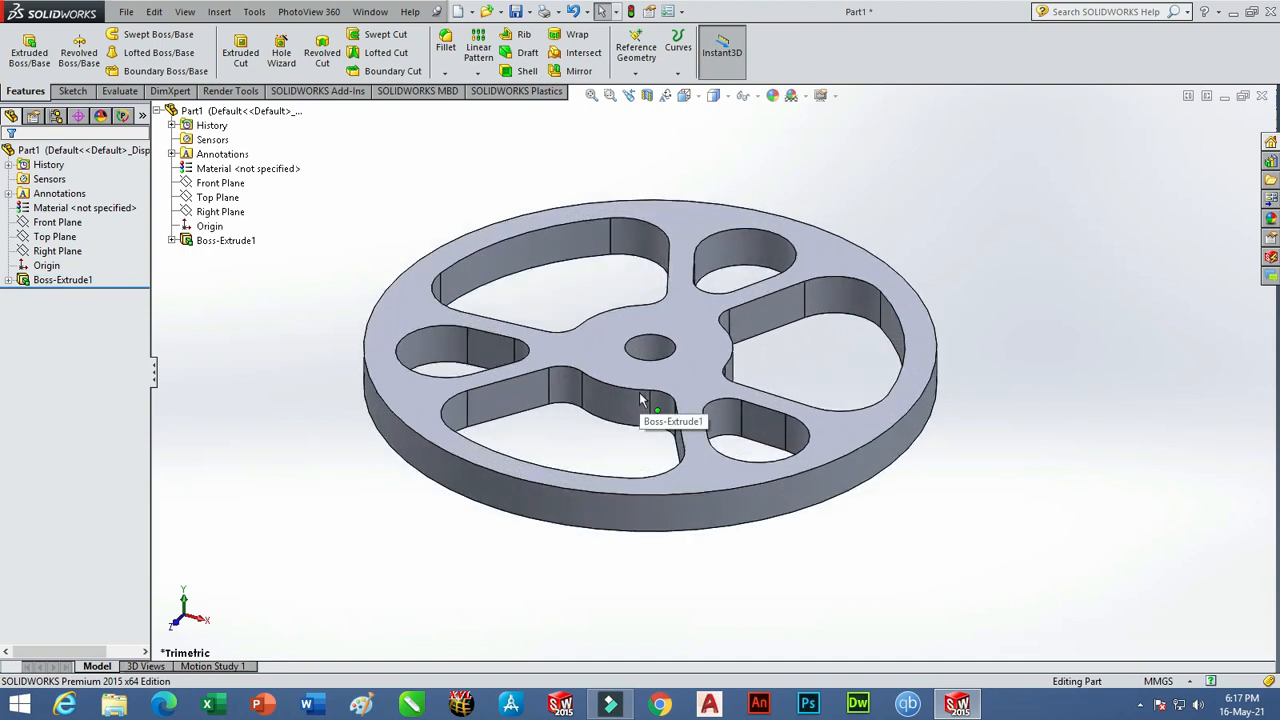
middle_click_drag(641, 399, 754, 437)
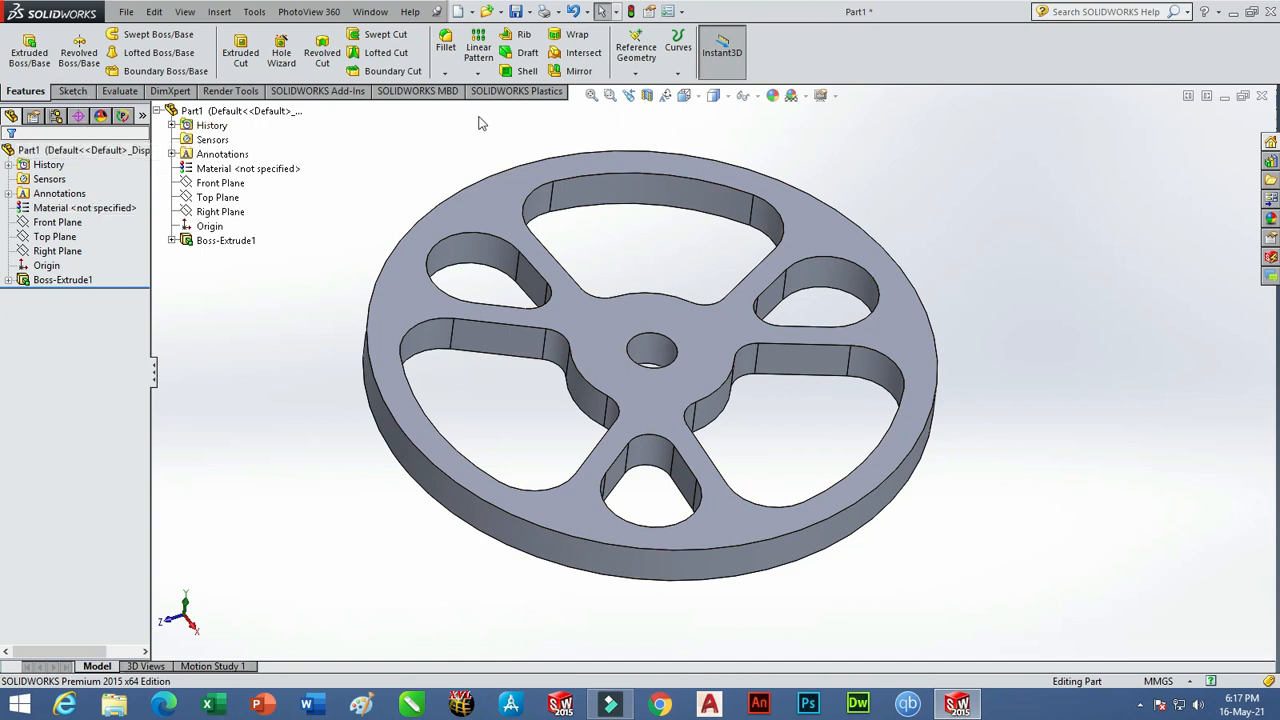
left_click(445, 40)
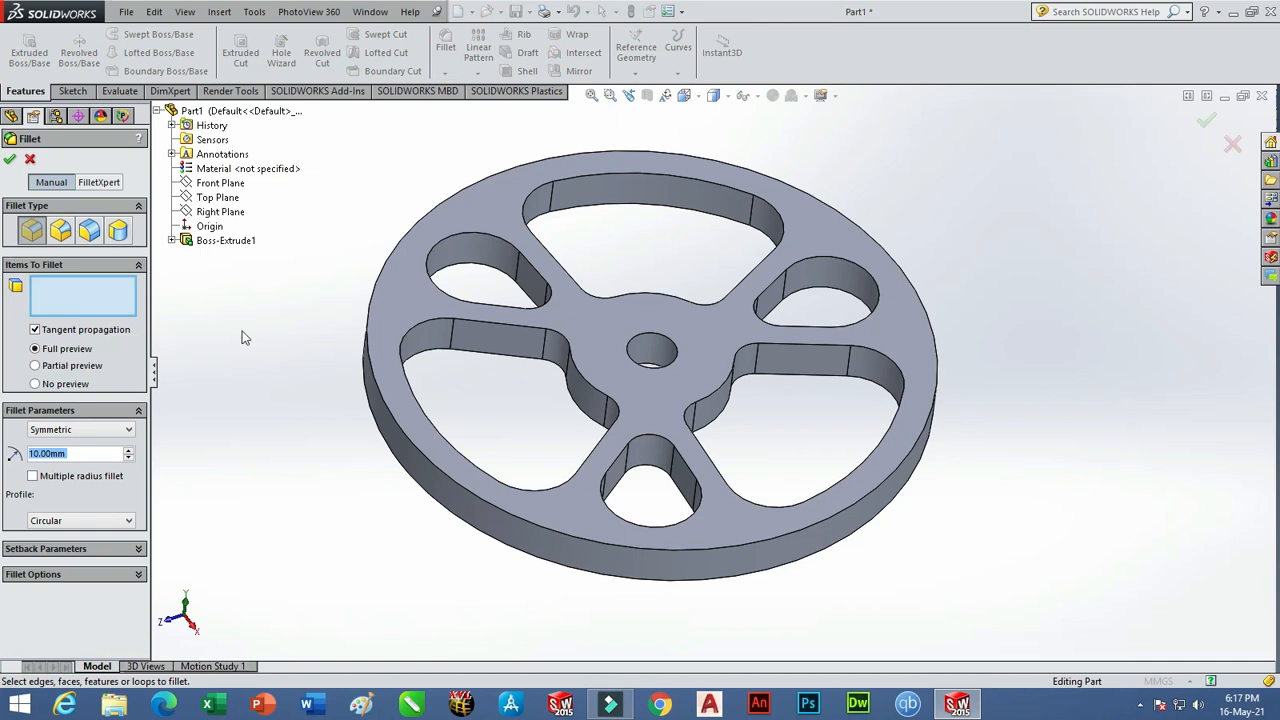
type("3")
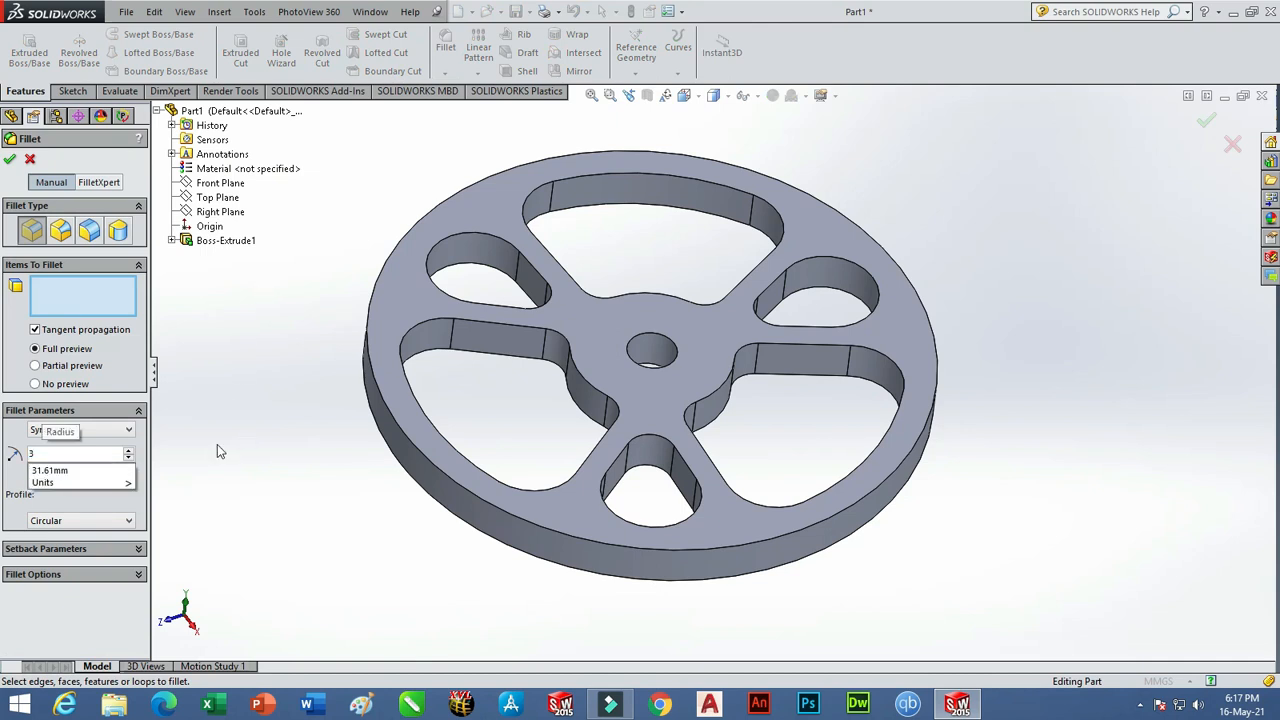
key("Return")
left_click(505, 326)
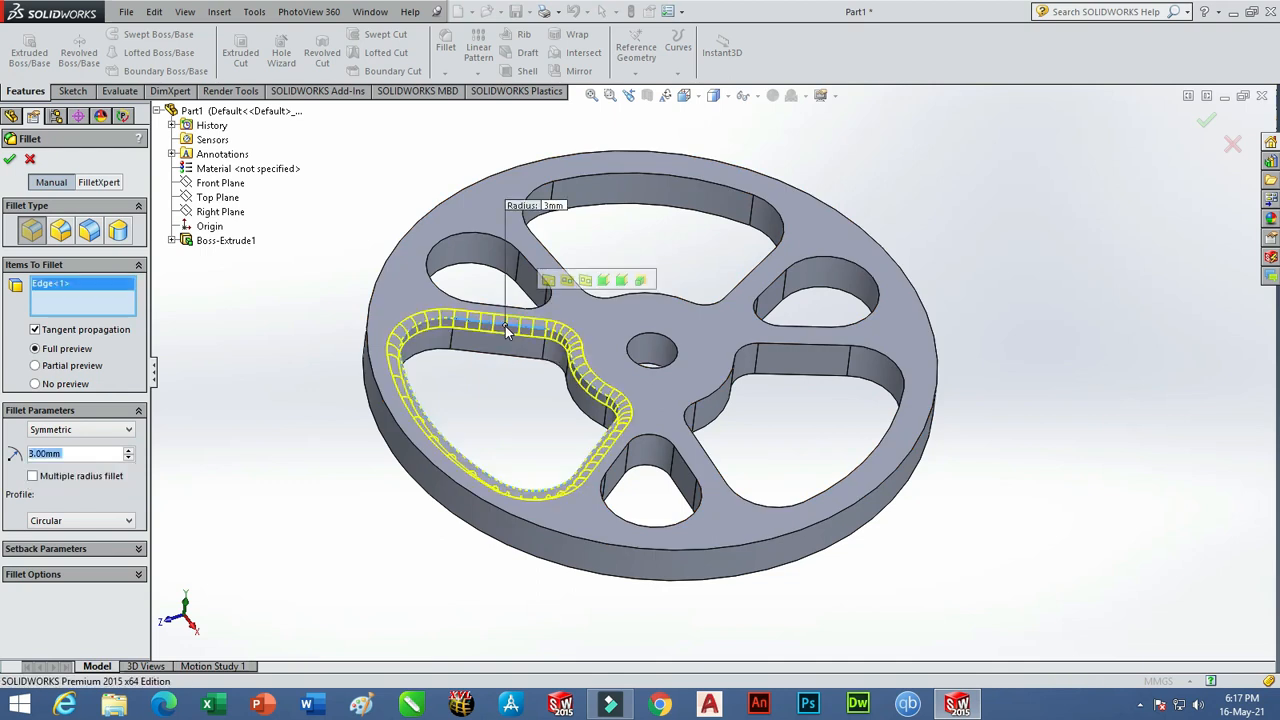
left_click(726, 379)
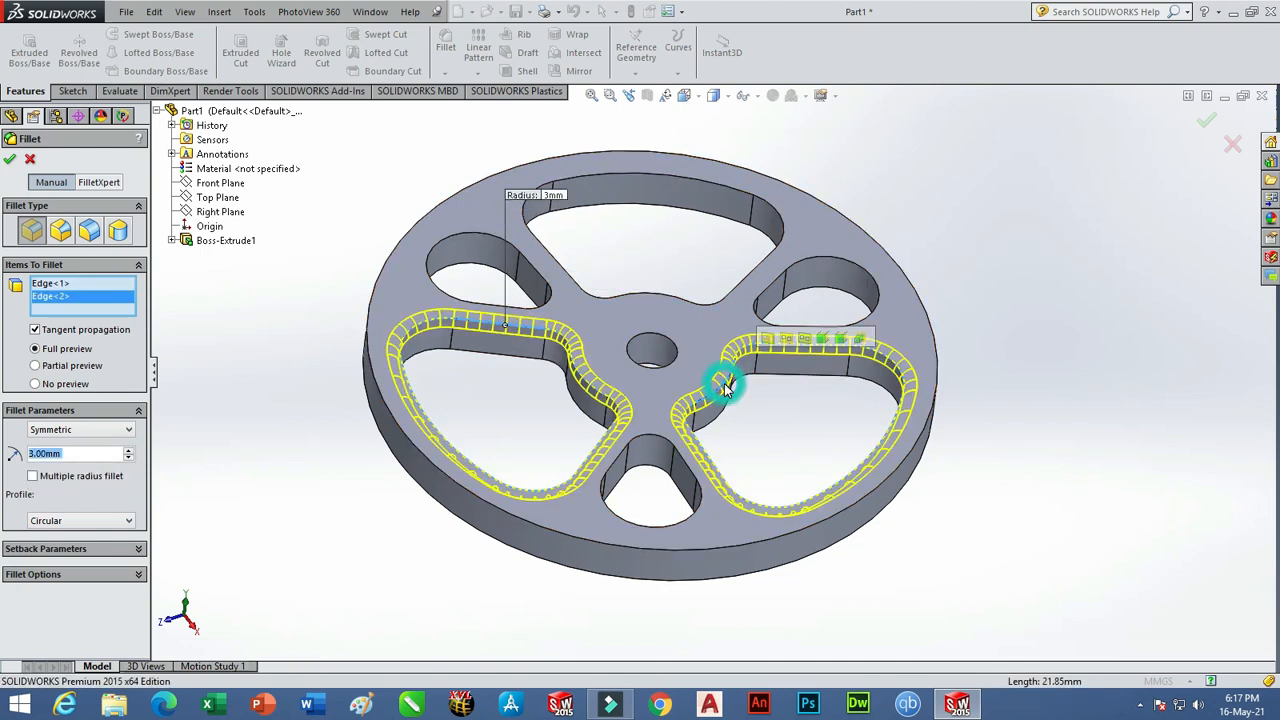
left_click(689, 182)
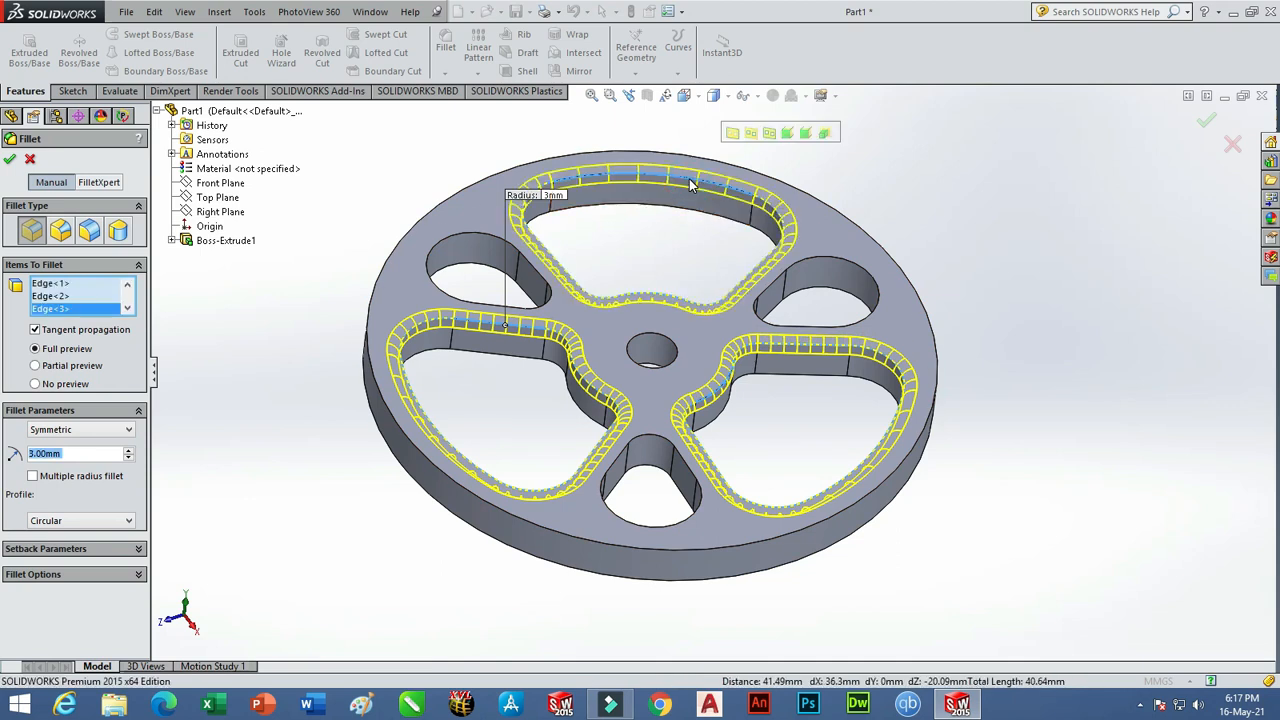
Include the upper-face edges of the three teardrop slots and the centre hole, and apply the 3 mm fillet.
left_click(472, 244)
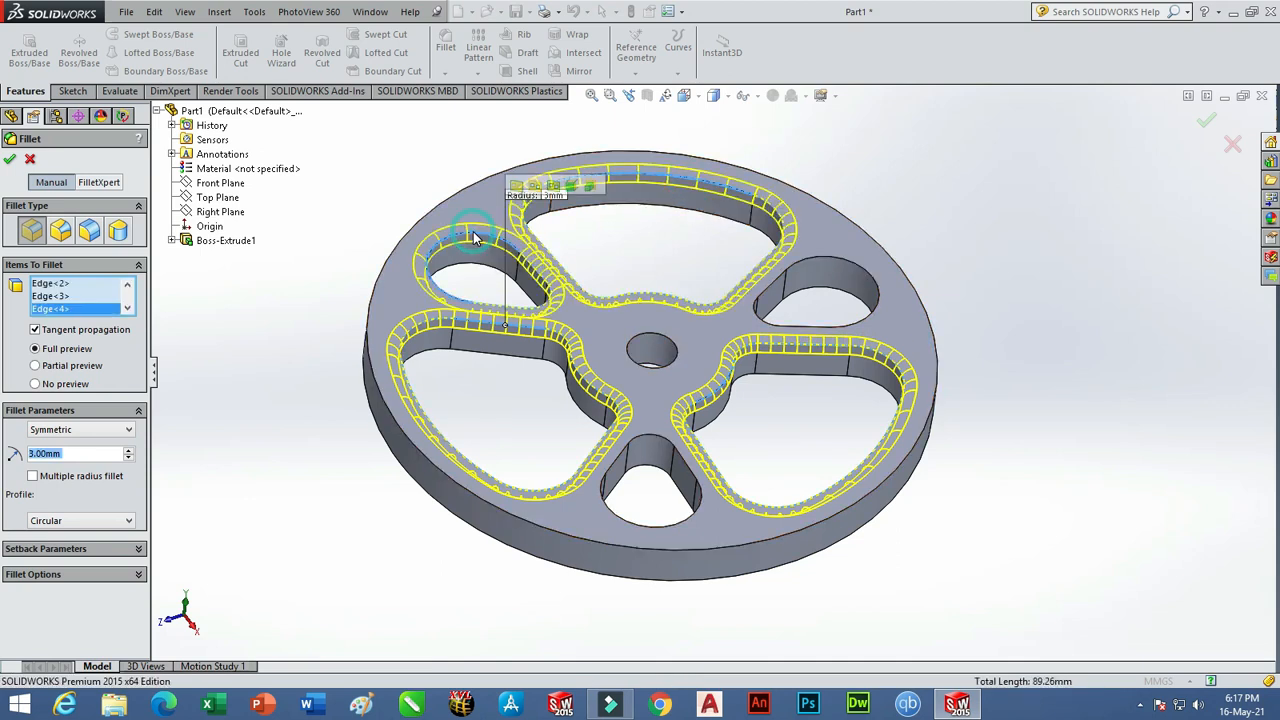
left_click(835, 264)
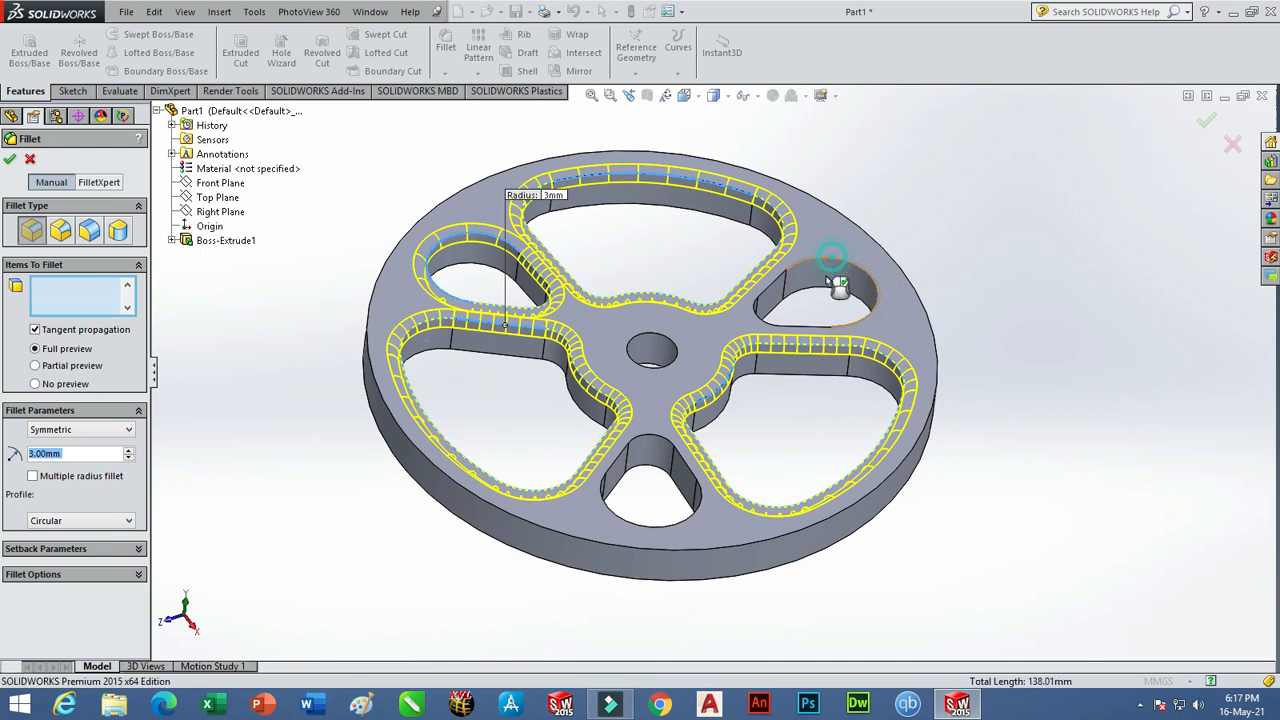
left_click(659, 443)
left_click(663, 370)
left_click(1207, 121)
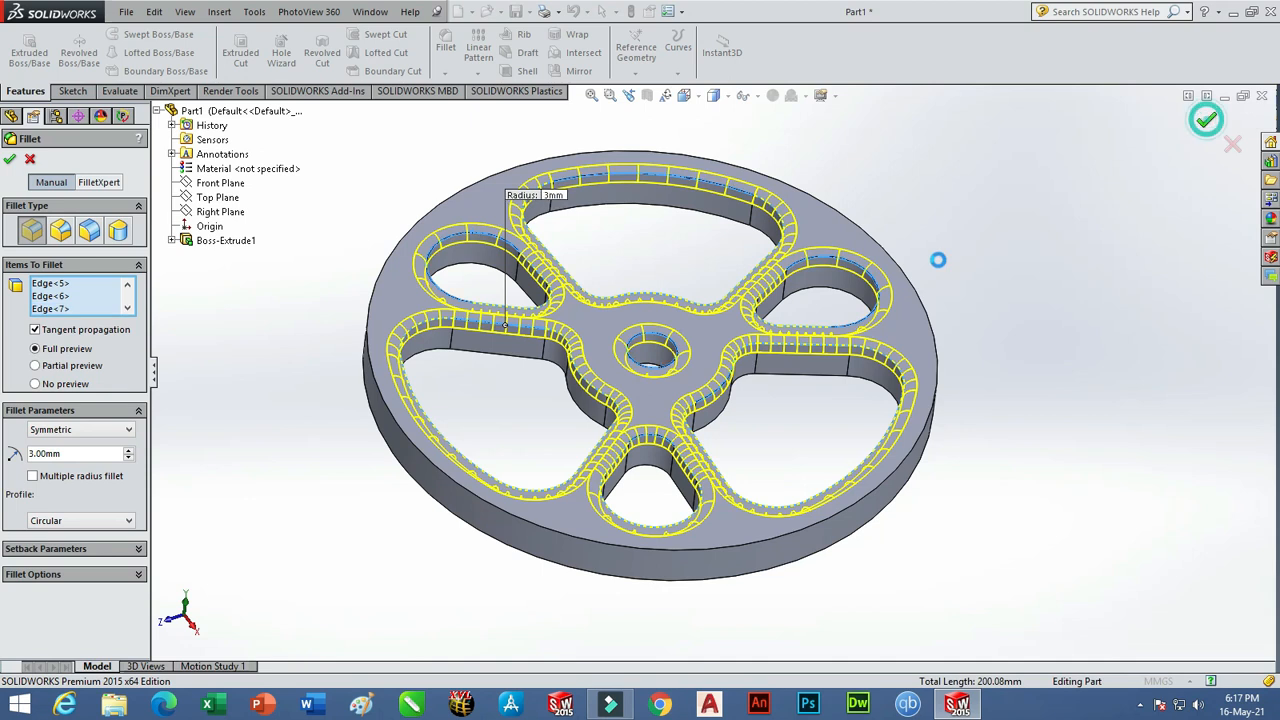
Start a second 3 mm fillet on the opposite face, covering its outer rim, three windows, three teardrop slots and centre hole.
middle_click_drag(1074, 391, 817, 270)
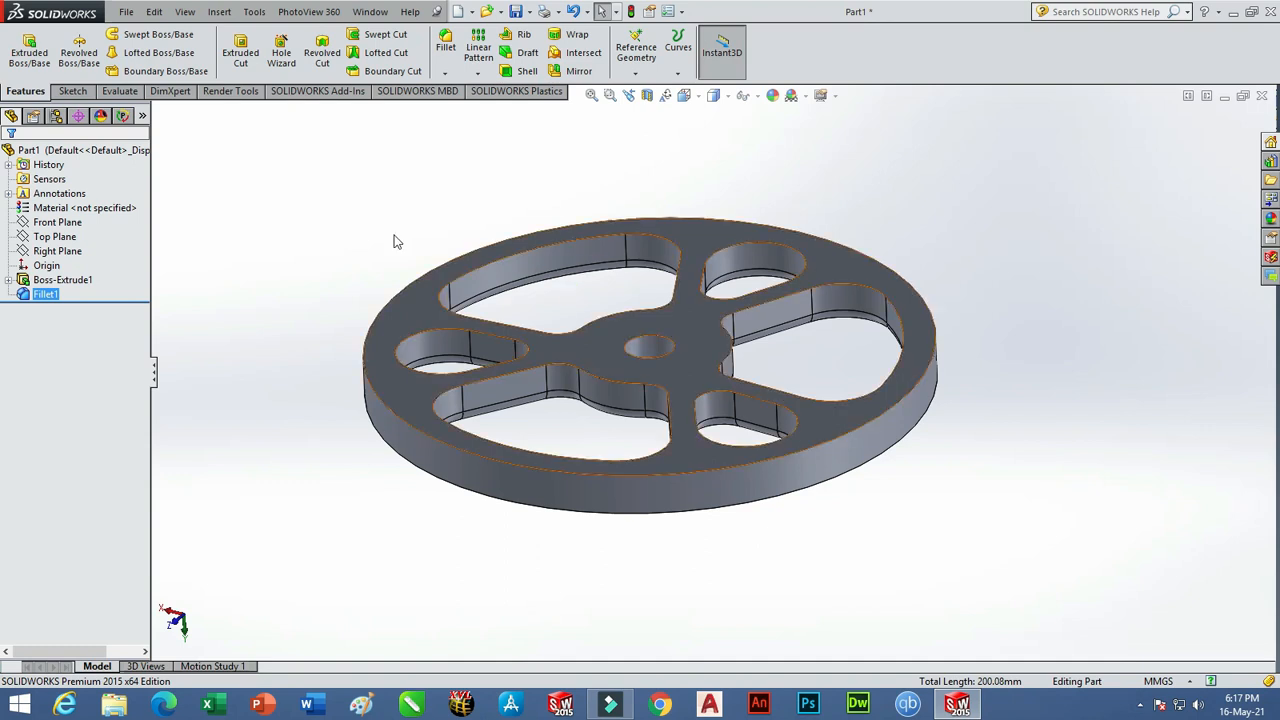
left_click(450, 42)
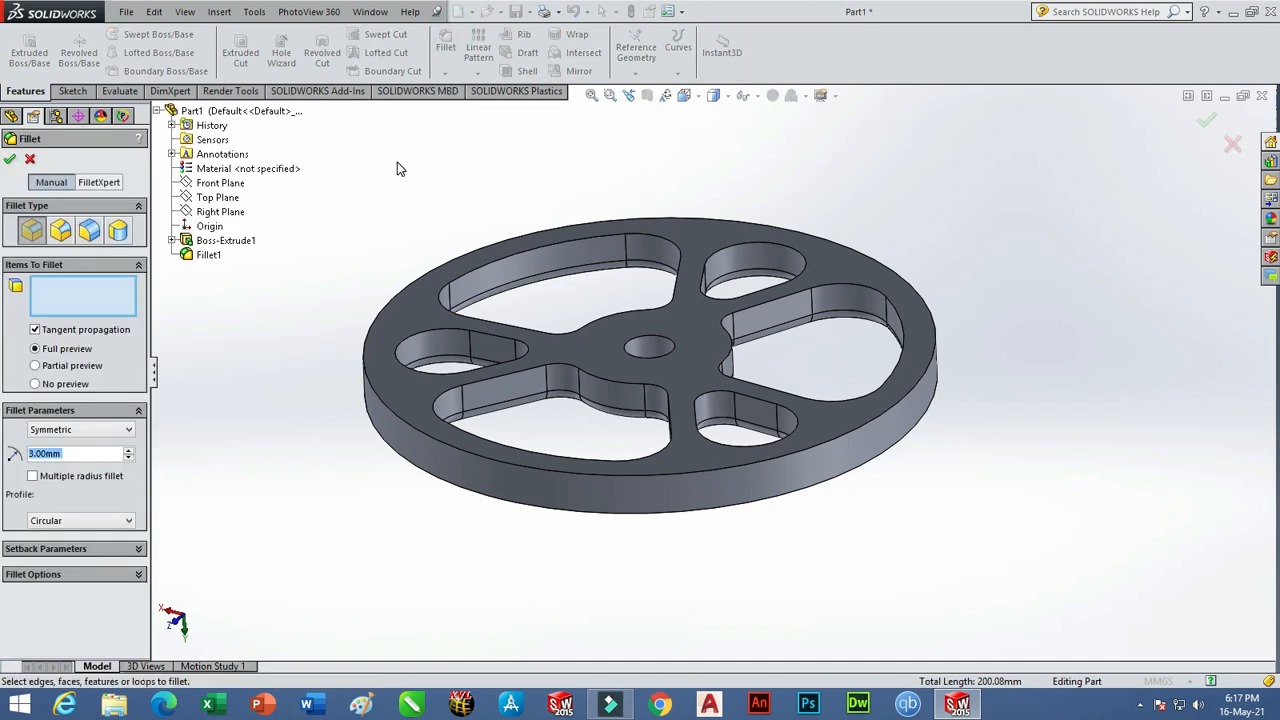
left_click(595, 222)
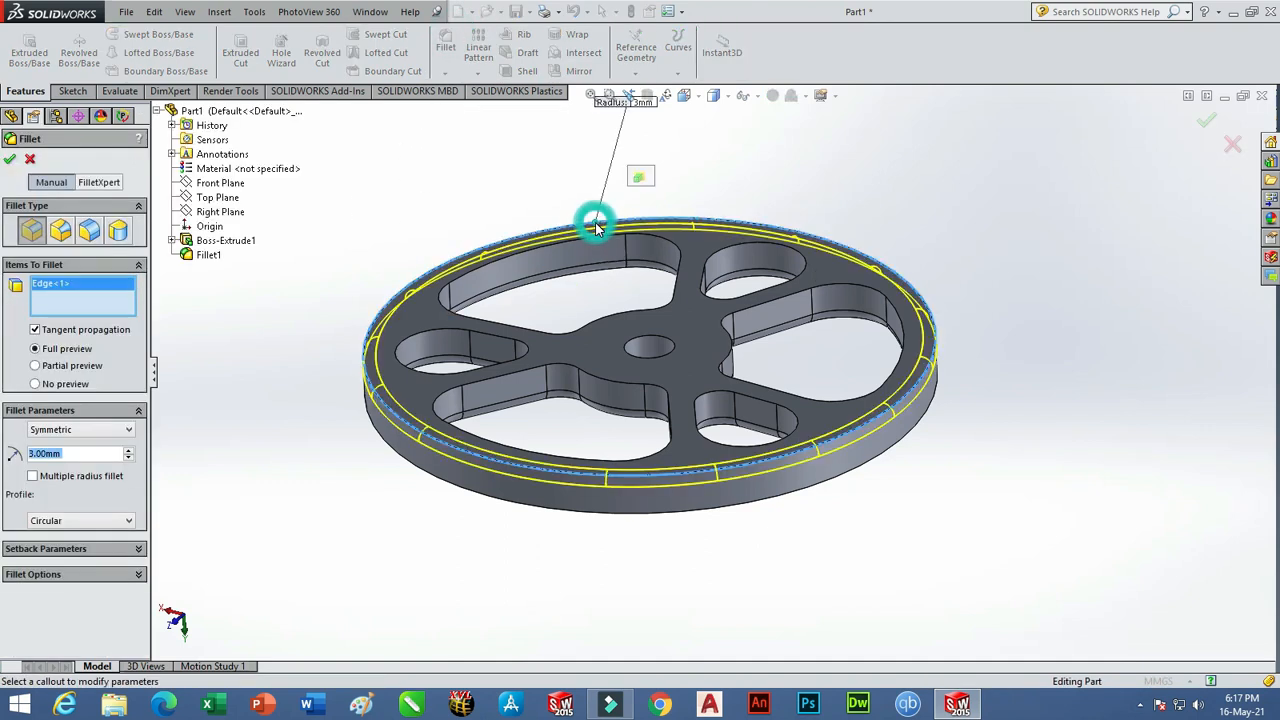
middle_click_drag(670, 310, 600, 220)
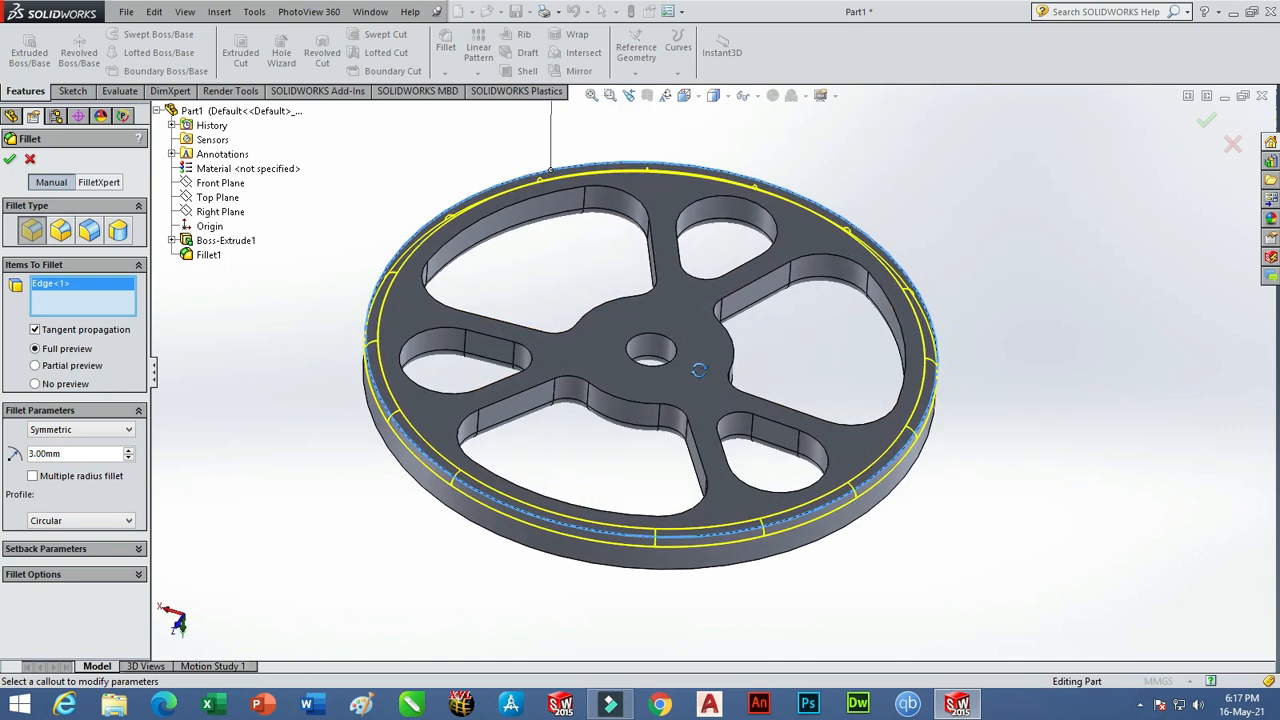
left_click(562, 192)
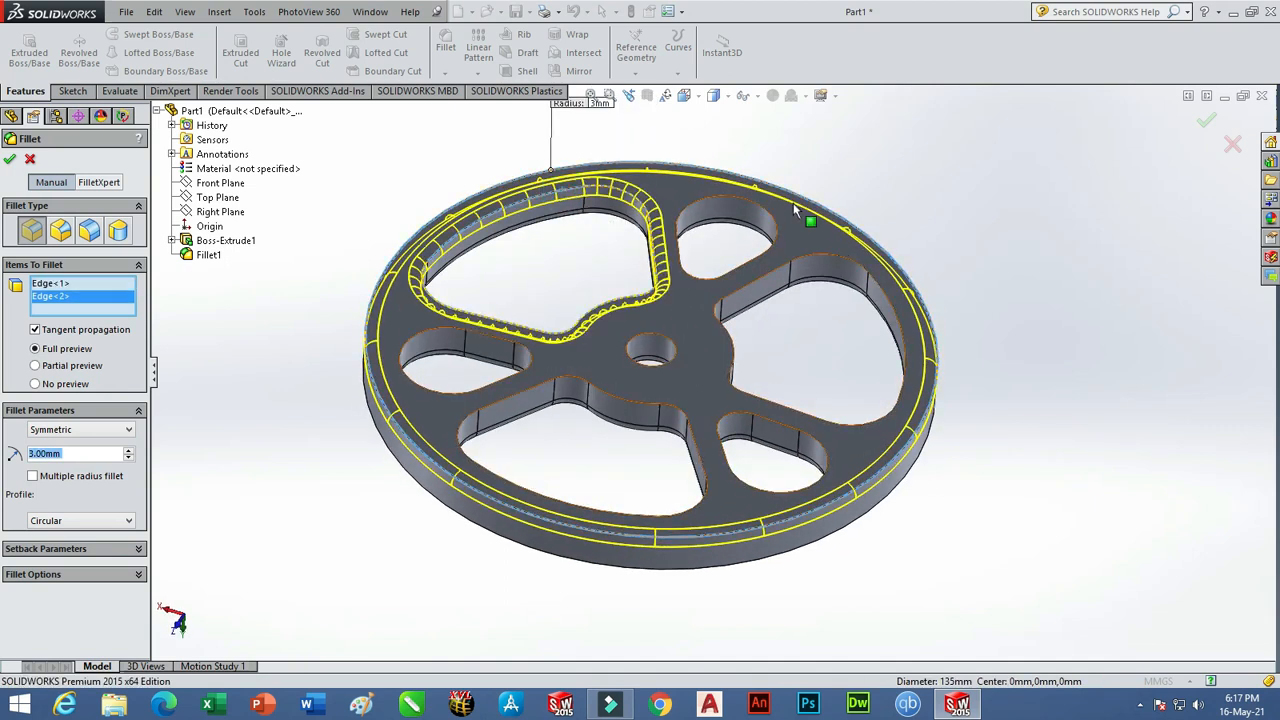
left_click(757, 205)
left_click(831, 260)
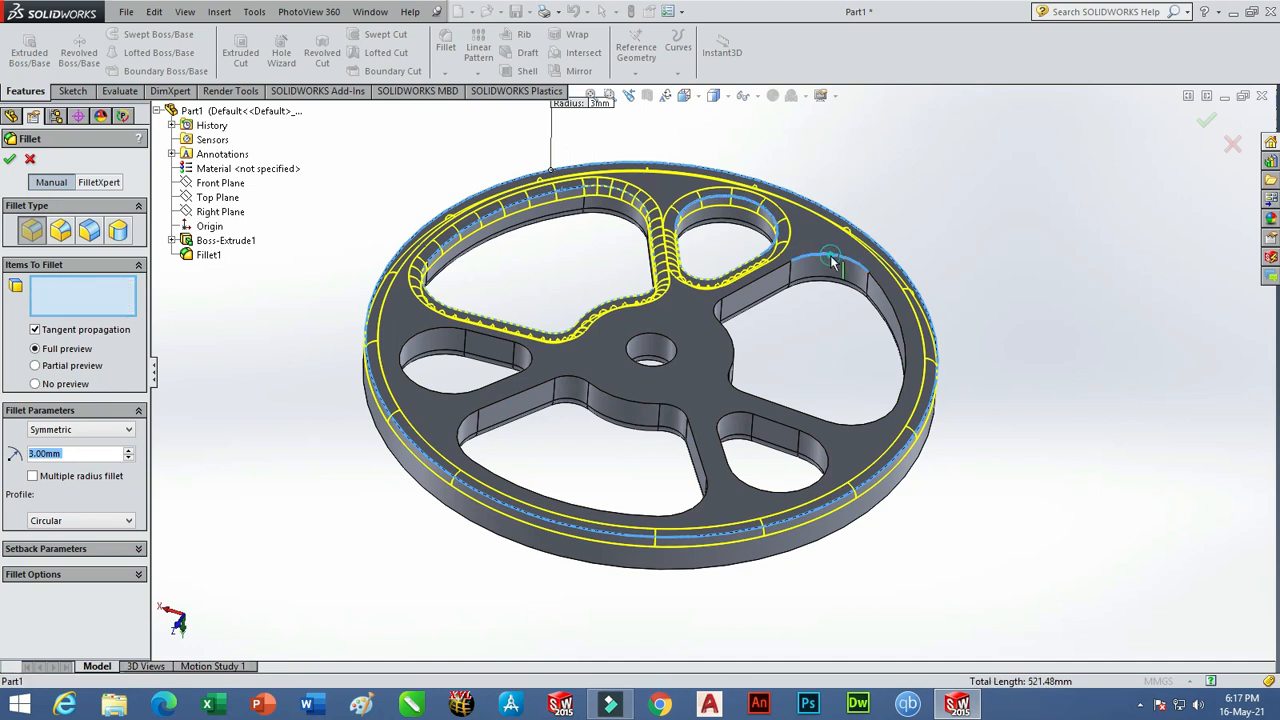
left_click(829, 466)
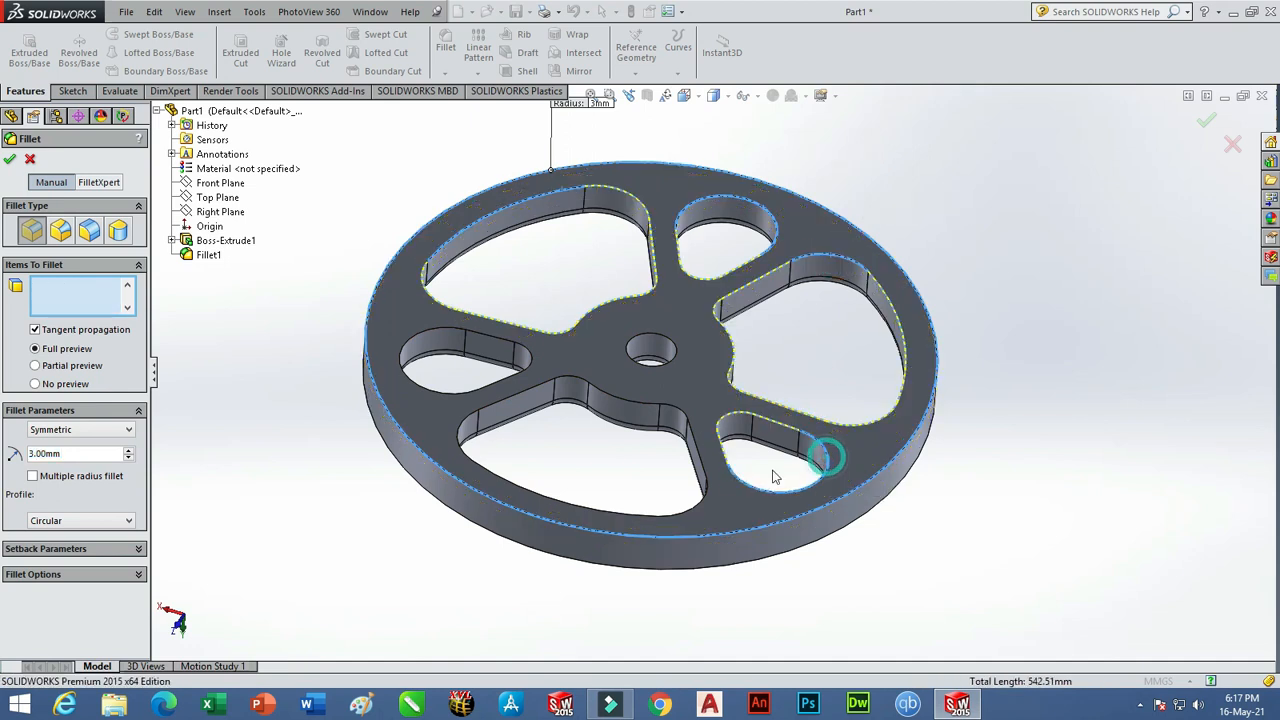
left_click(650, 411)
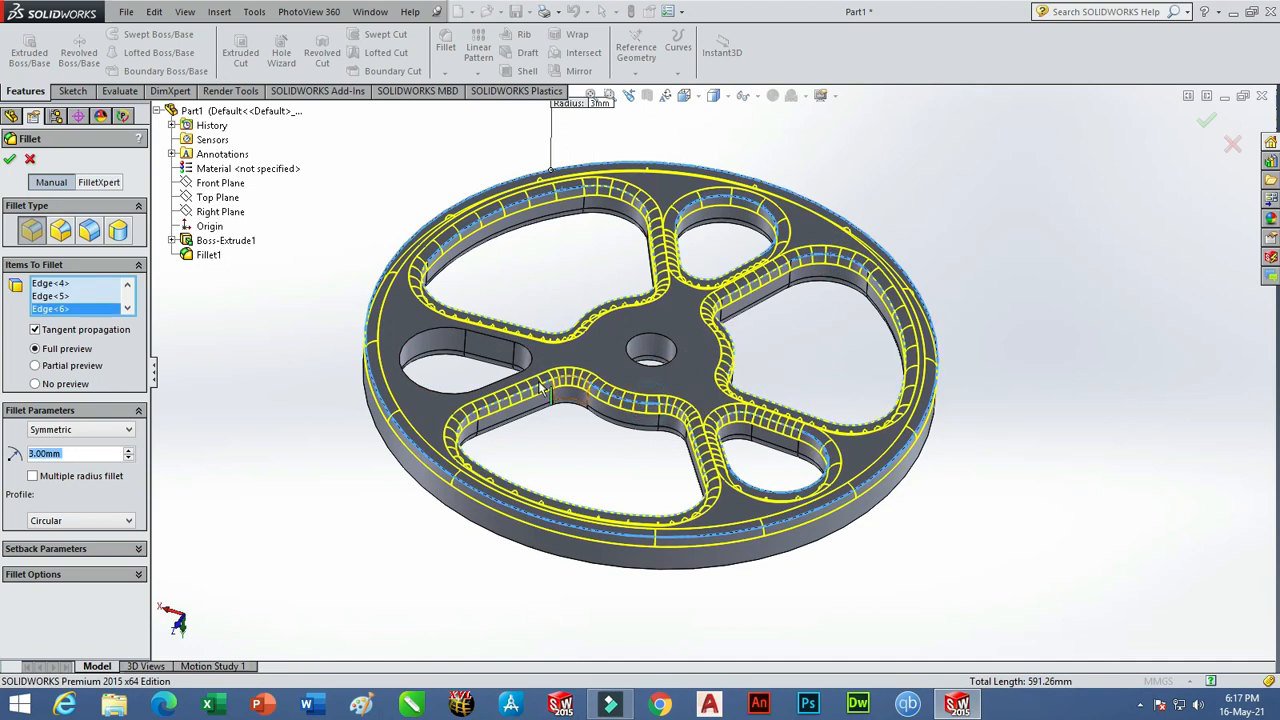
left_click(500, 342)
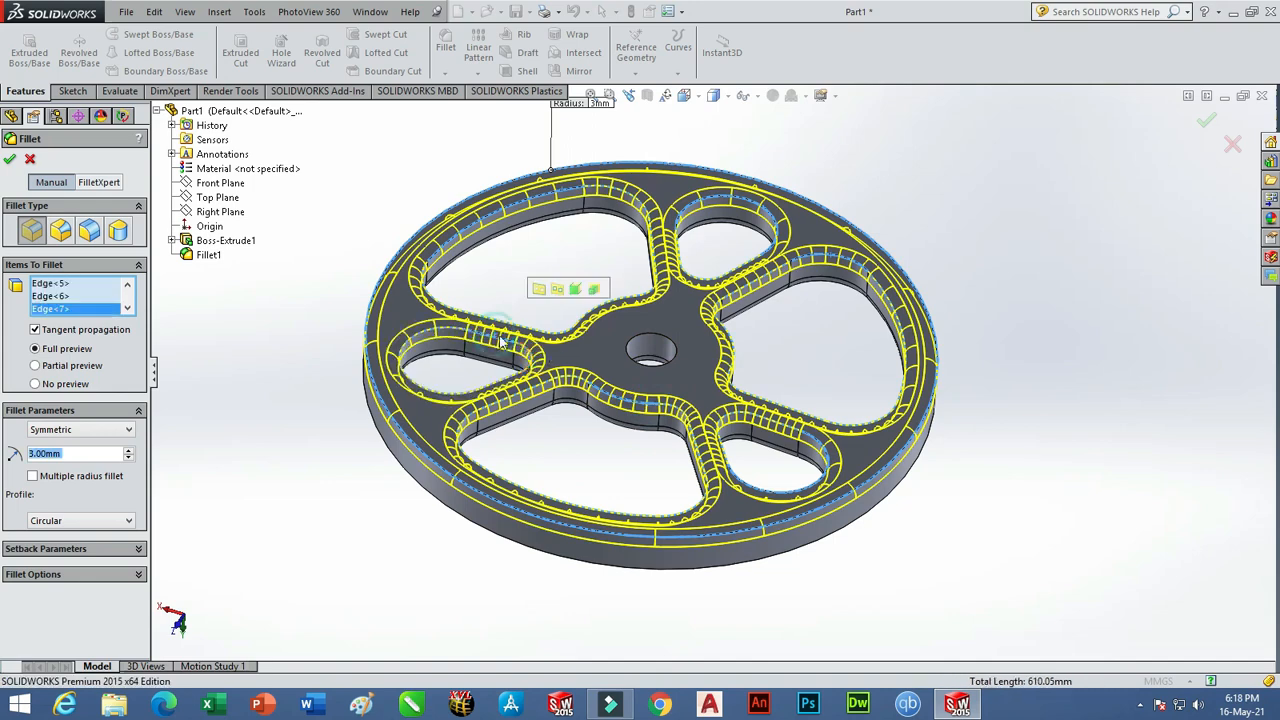
left_click(661, 331)
Add the outer rim edge of the first face to the 3 mm fillet and apply it.
middle_click_drag(771, 383, 812, 193)
left_click(632, 183)
left_click(808, 197)
middle_click_drag(851, 143, 745, 248)
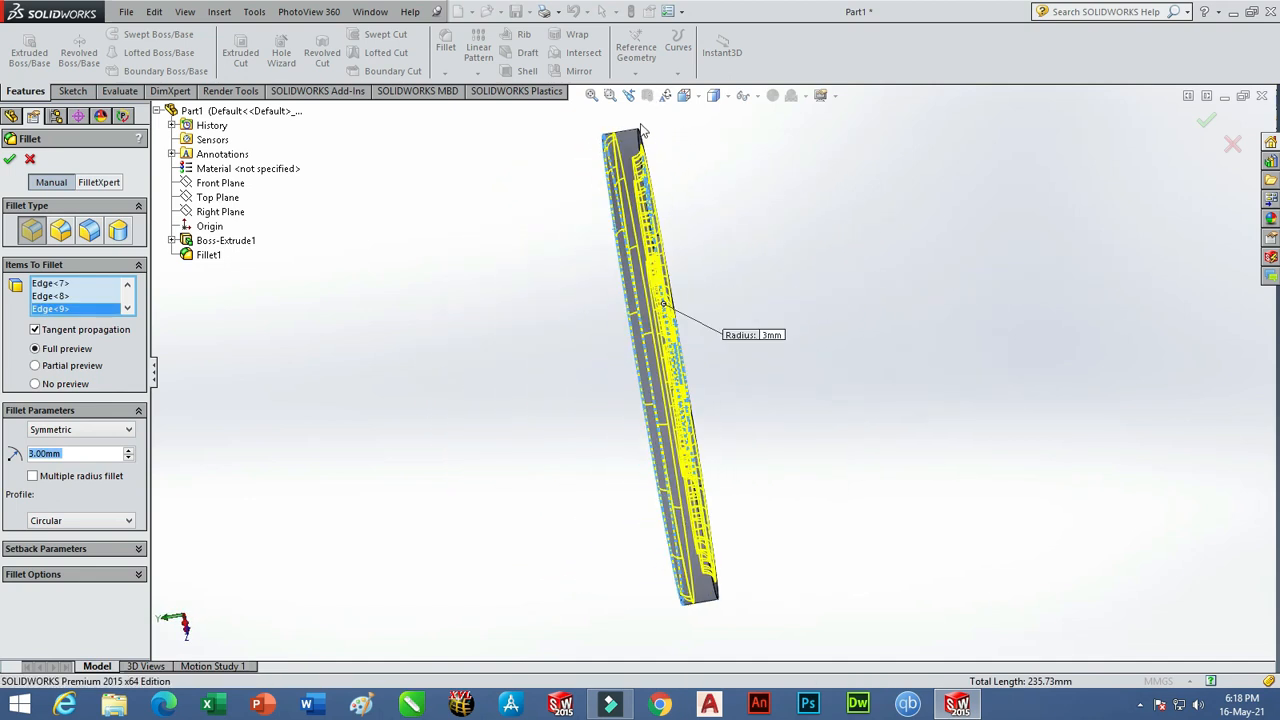
left_click(640, 137)
middle_click_drag(749, 176, 1161, 164)
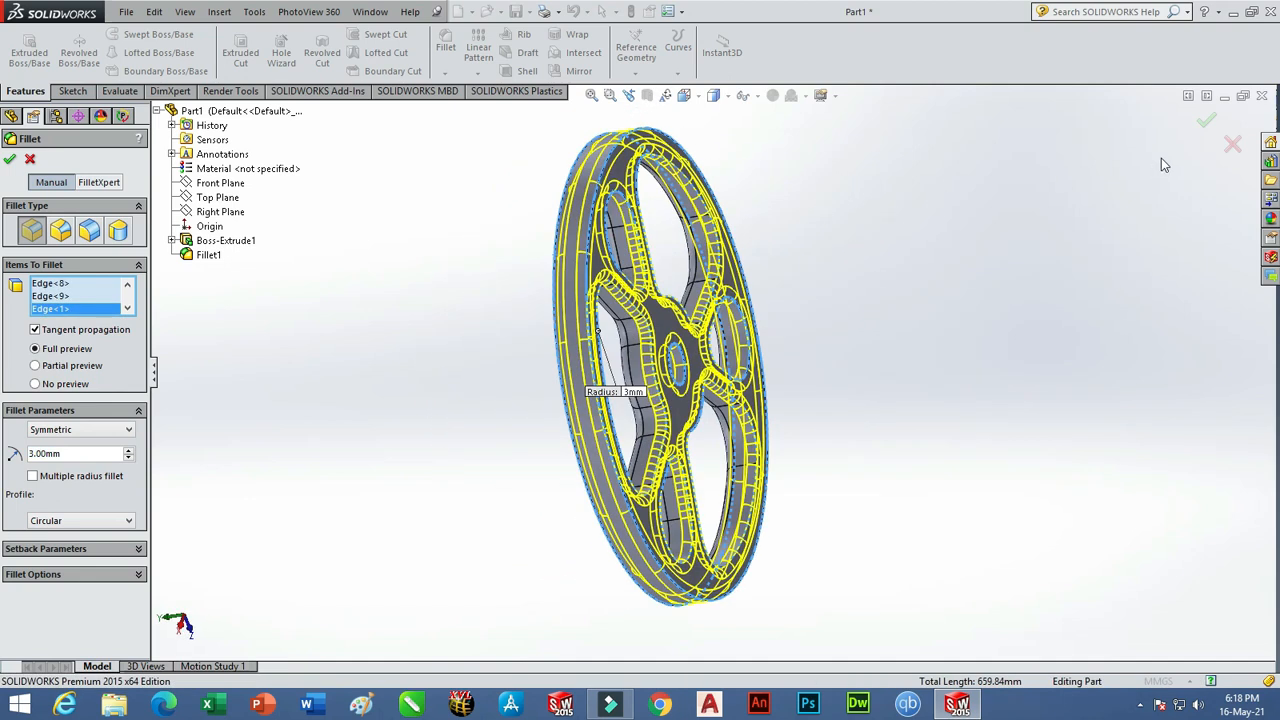
left_click(1204, 120)
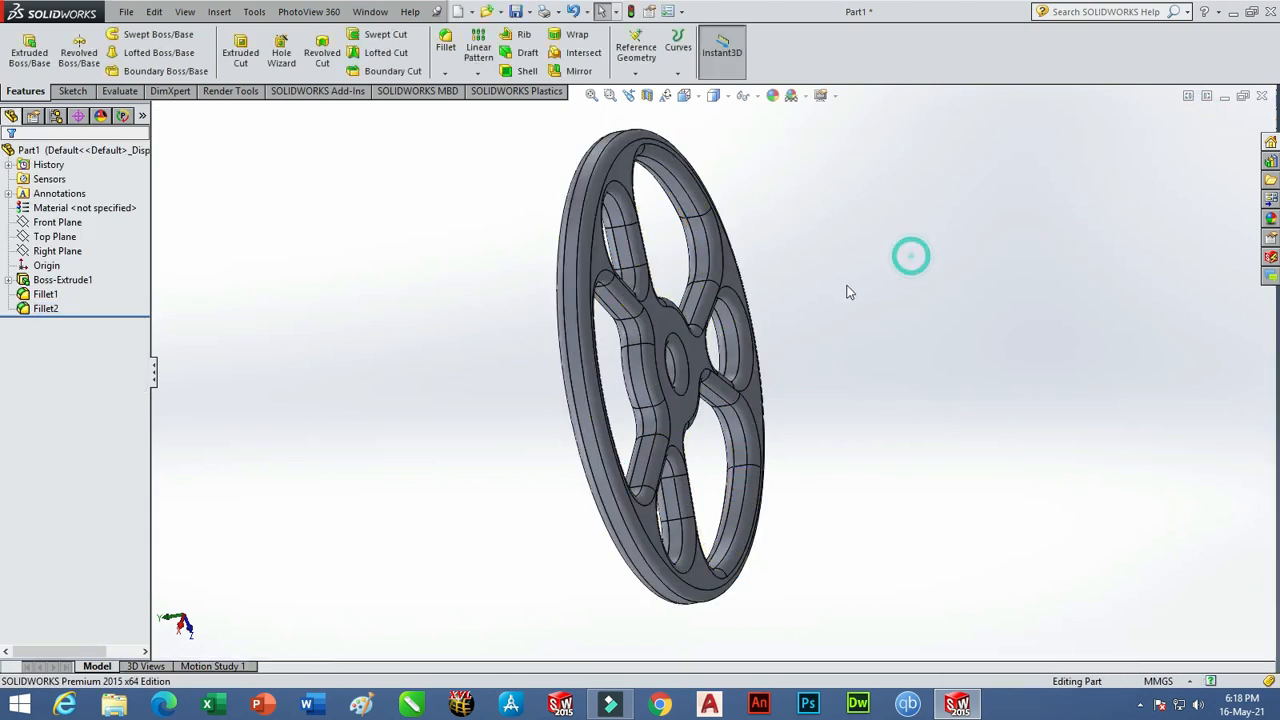
Examine the filleted wheel from several sides and set the view to isometric.
scroll(851, 315, "up", 4)
middle_click_drag(851, 310, 752, 322)
middle_click_drag(872, 386, 920, 406)
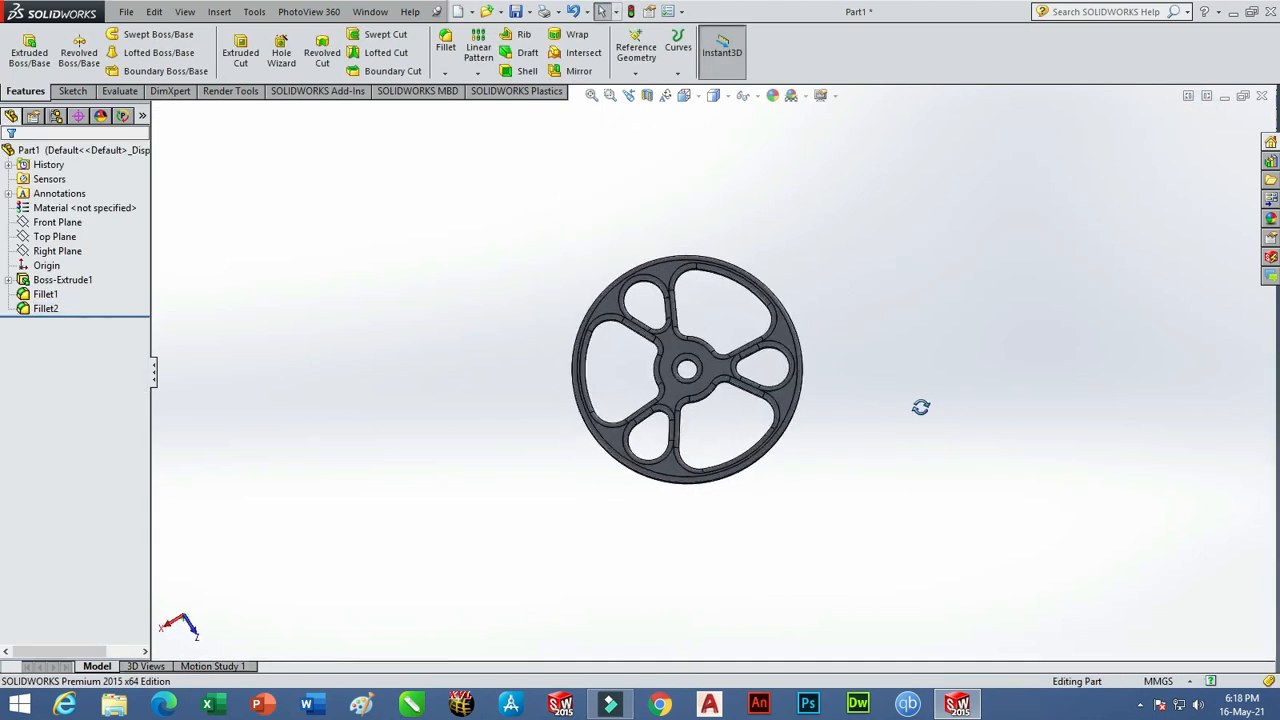
scroll(729, 357, "down", 2)
scroll(729, 360, "down", 3)
middle_click_drag(737, 403, 709, 99)
left_click(697, 95)
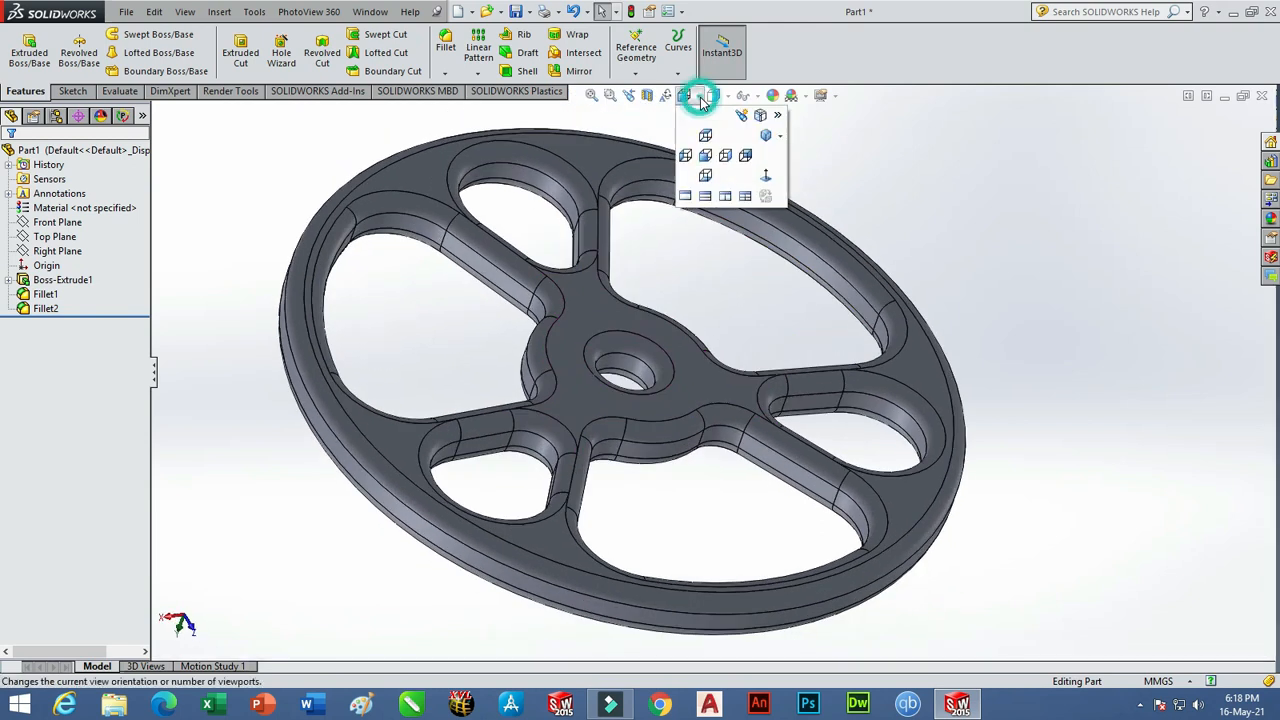
left_click(766, 137)
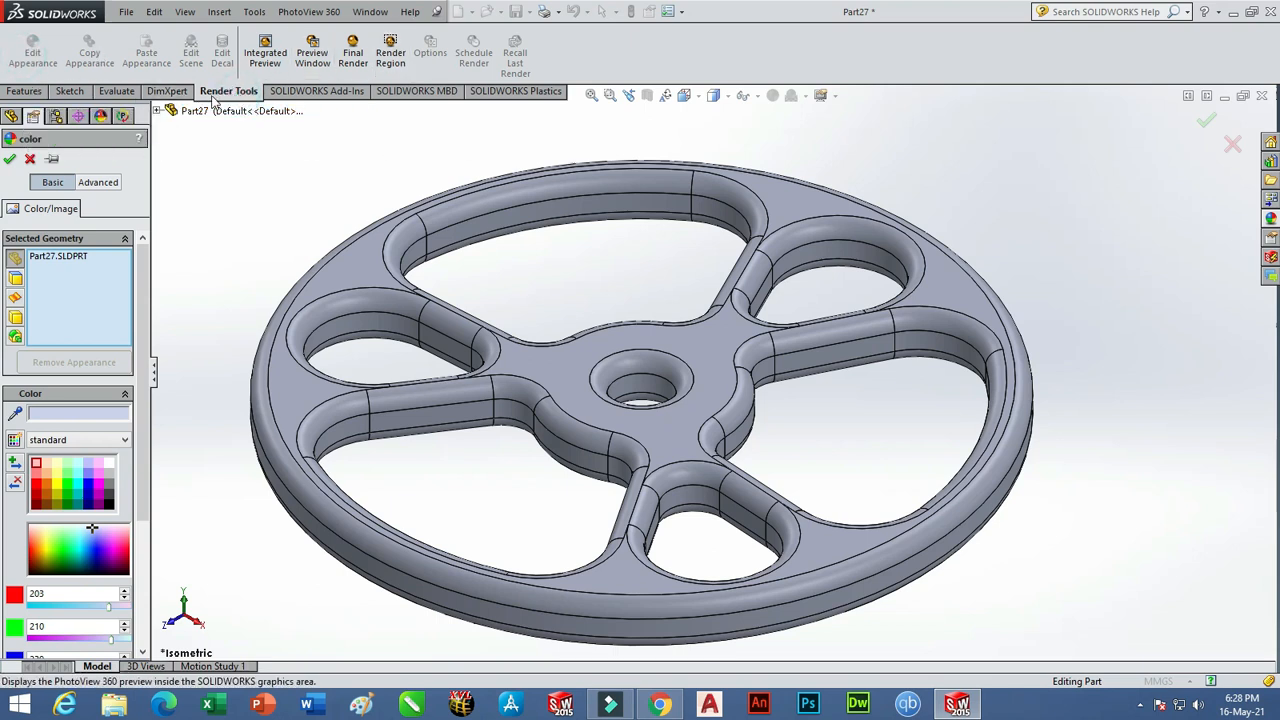
Apply the Backdrop - Studio Room scene from Basic Scenes to the model view and accept the part's color settings.
left_click(1270, 220)
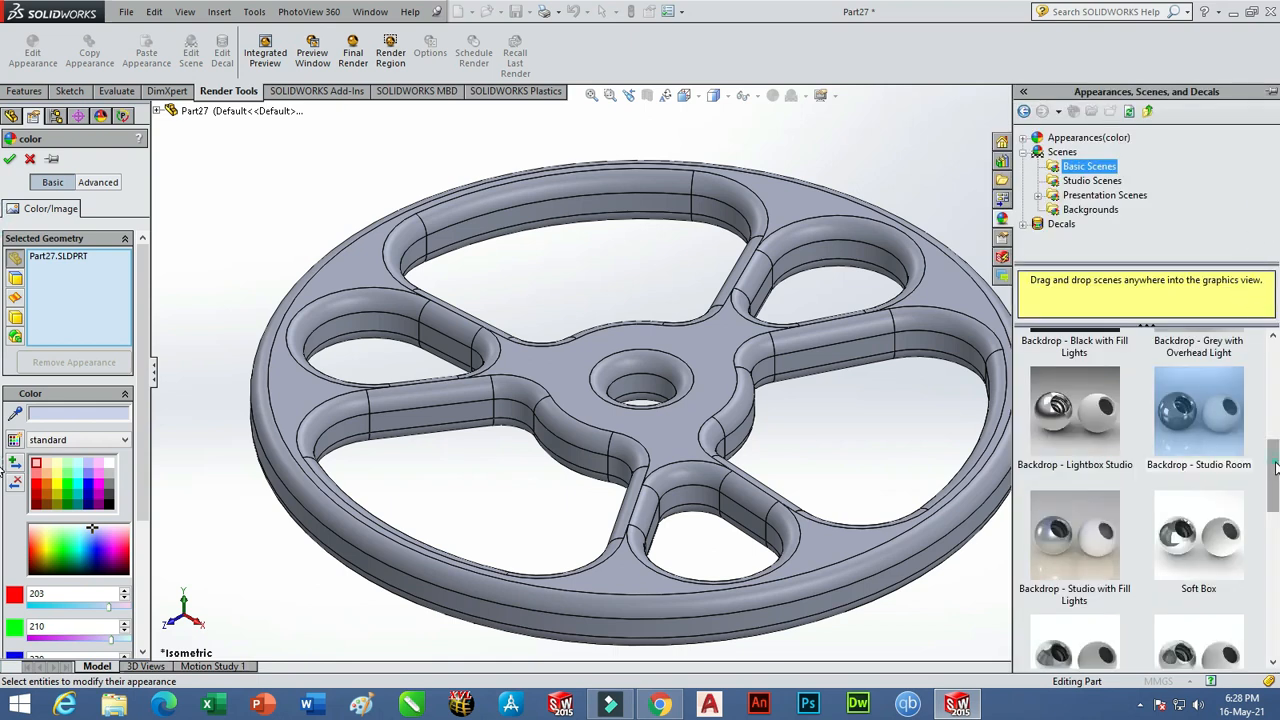
left_click_drag(1276, 466, 1276, 363)
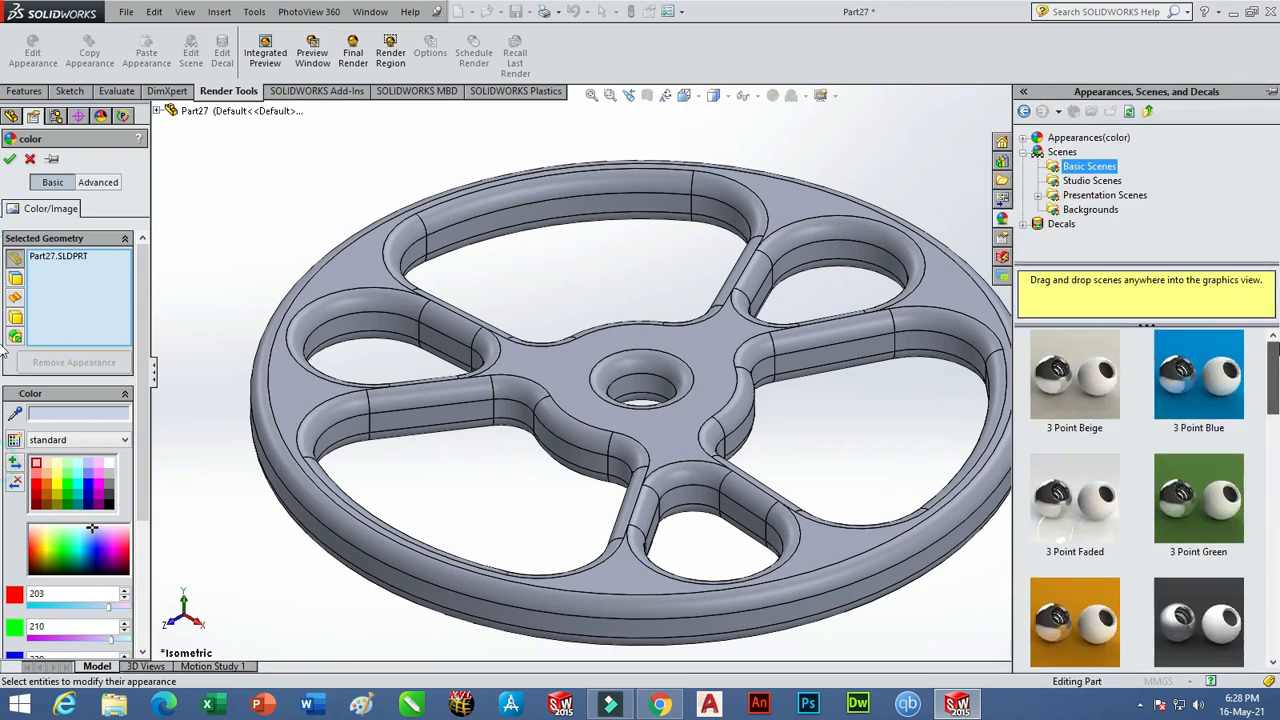
left_click(1093, 180)
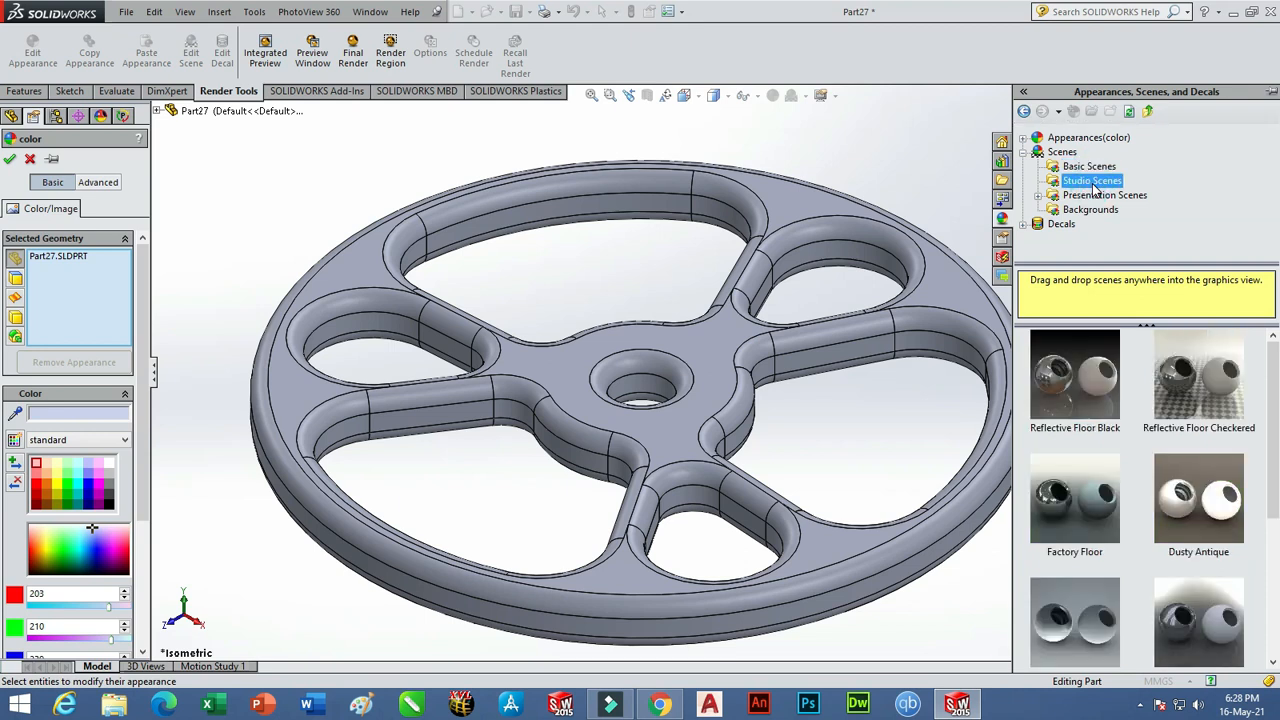
left_click(1090, 197)
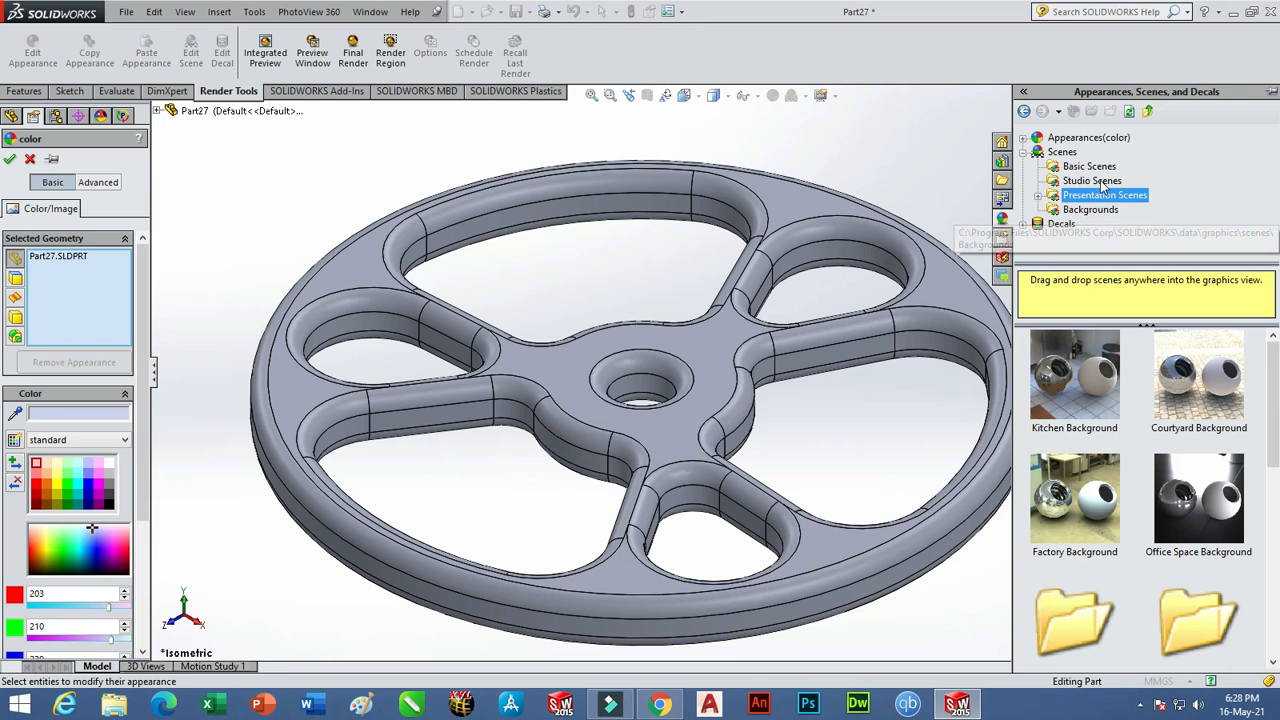
left_click(1089, 167)
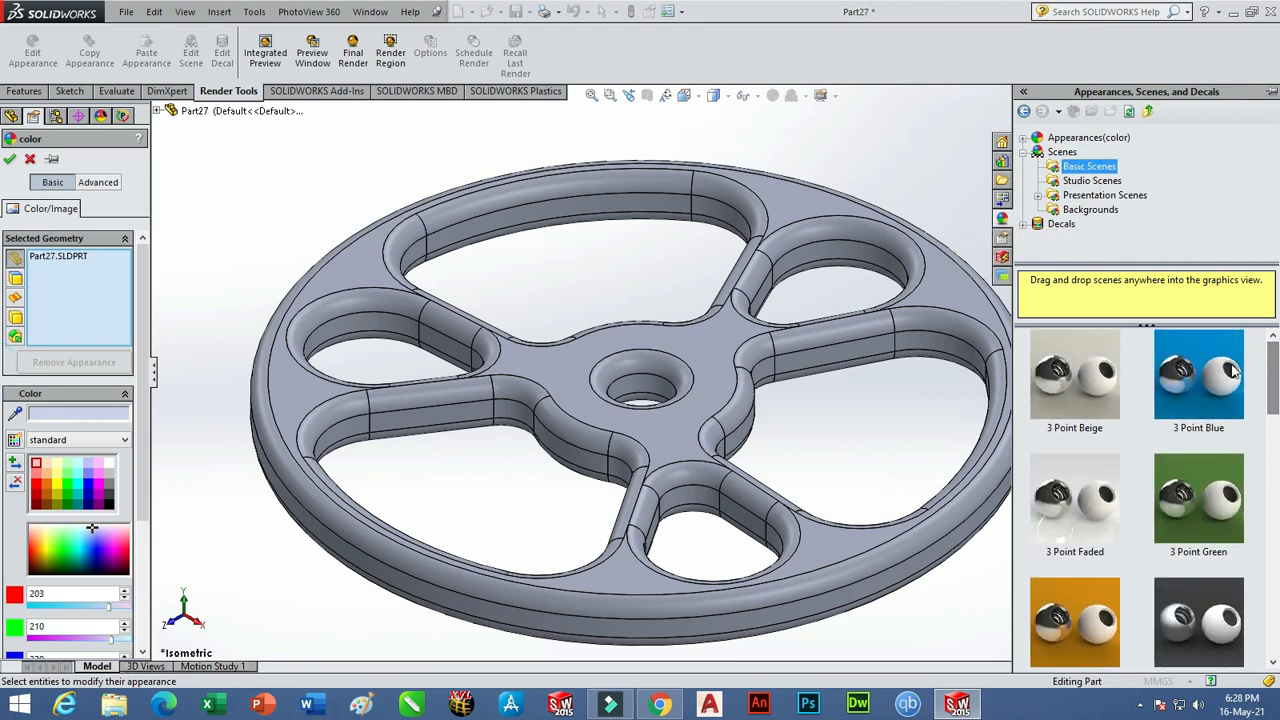
mouse_move(1190, 395)
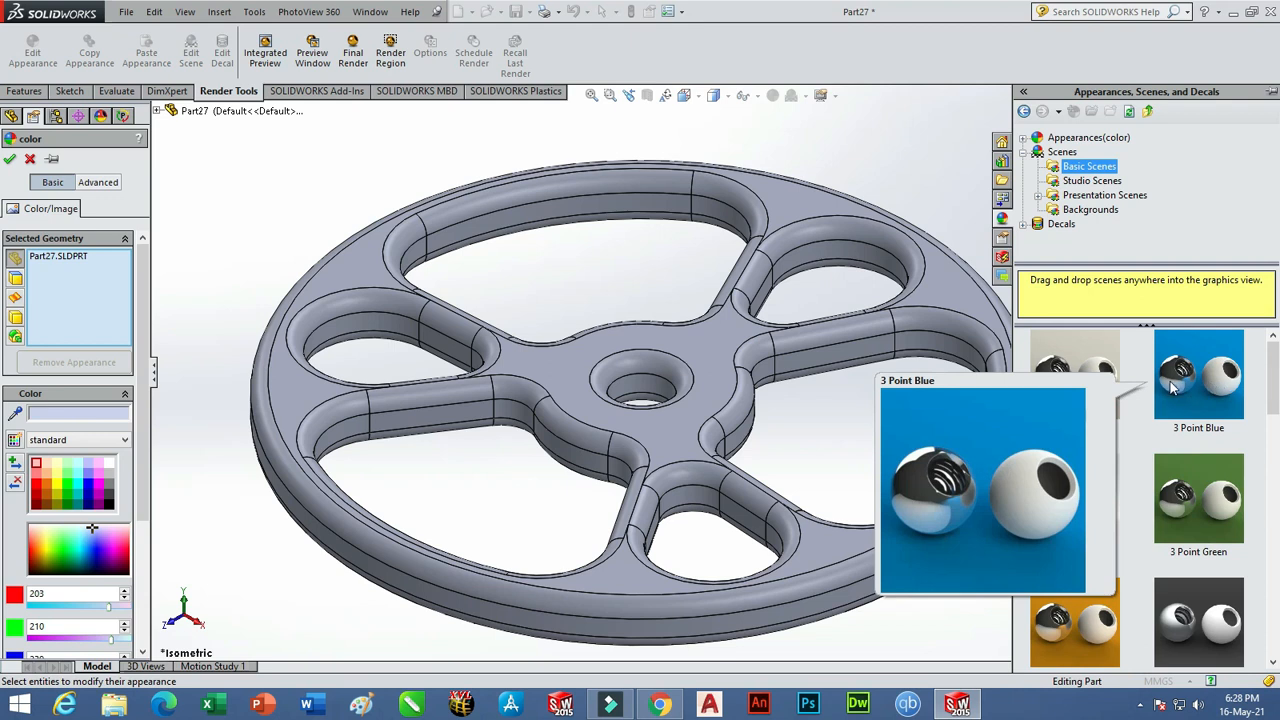
left_click_drag(1274, 372, 1276, 412)
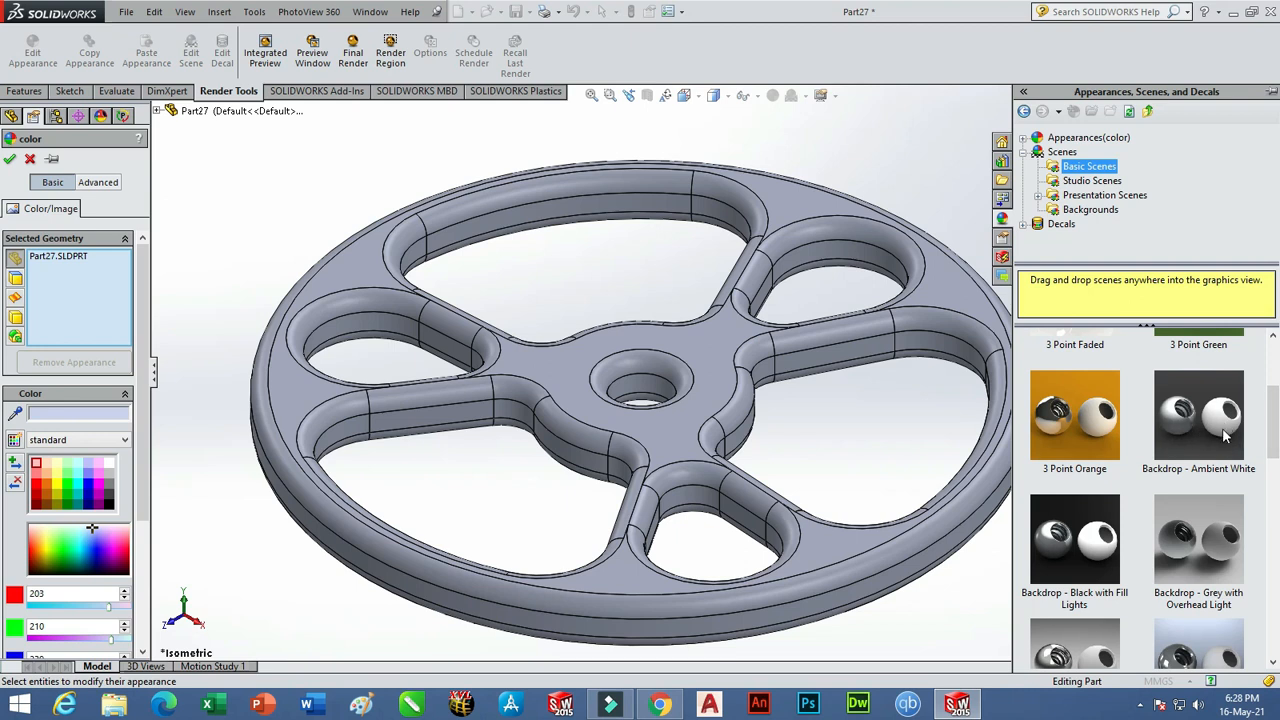
left_click_drag(1275, 417, 1276, 460)
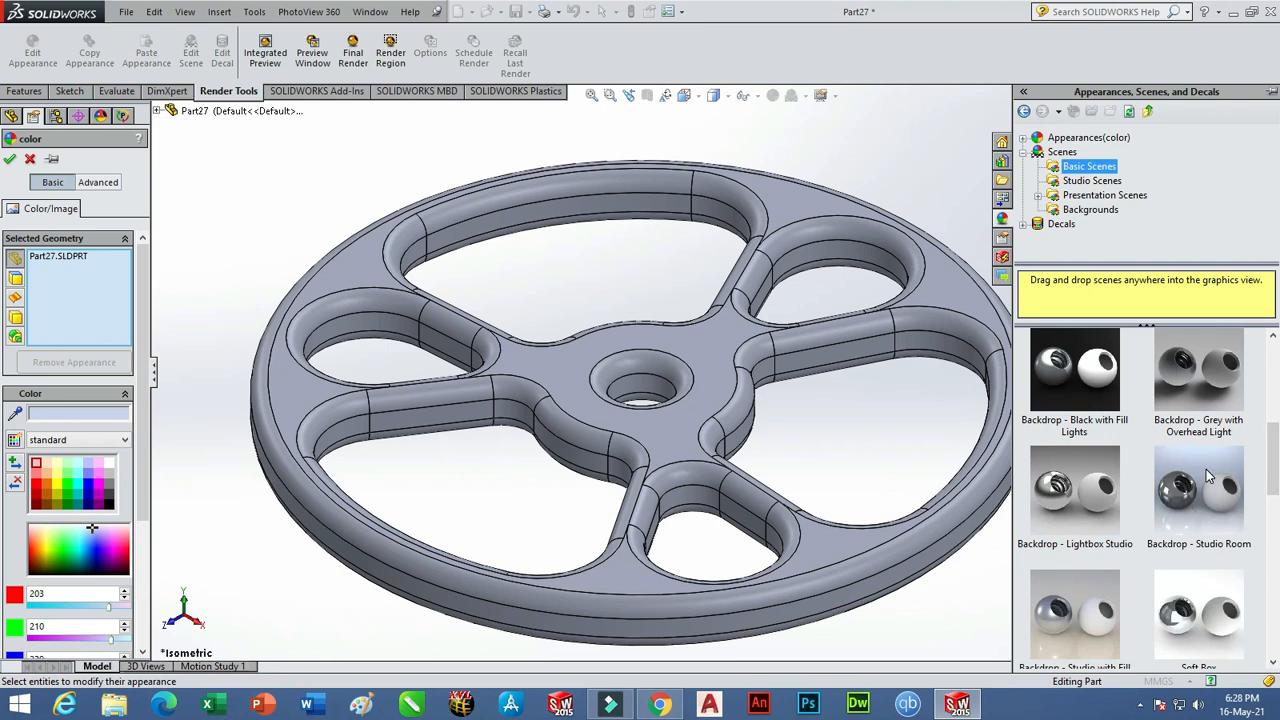
left_click_drag(1206, 473, 281, 551)
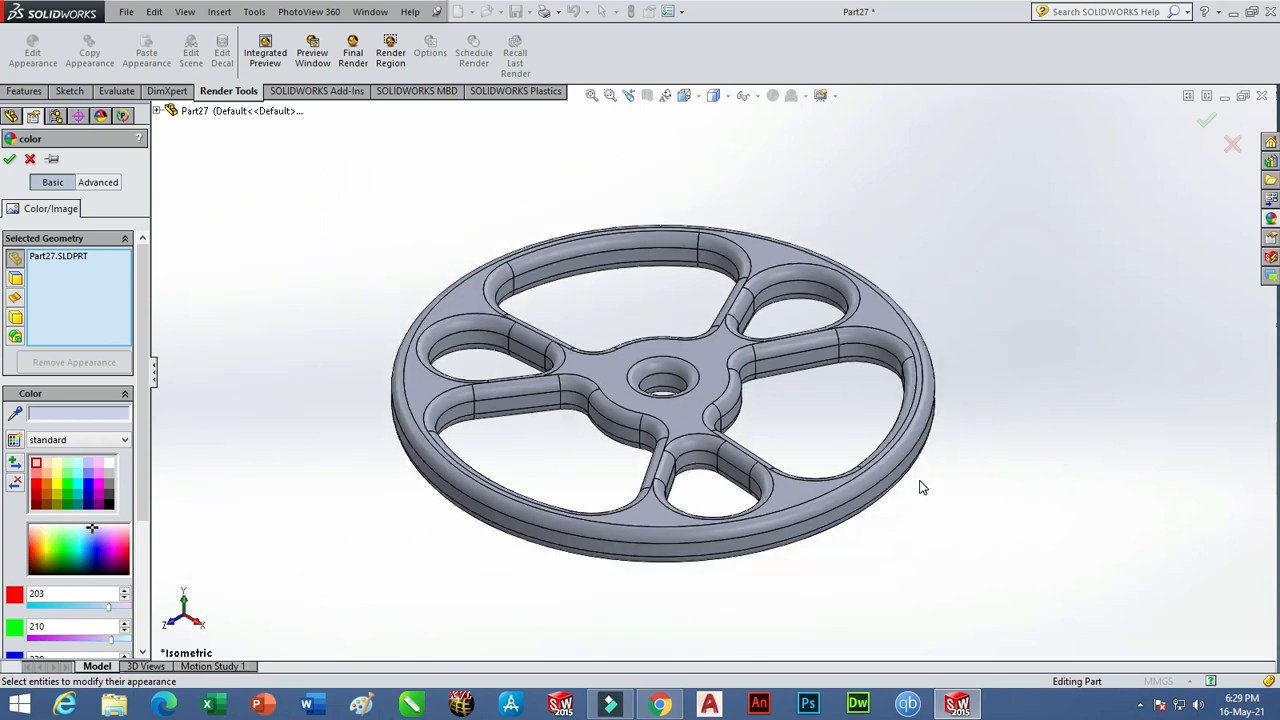
left_click(1201, 121)
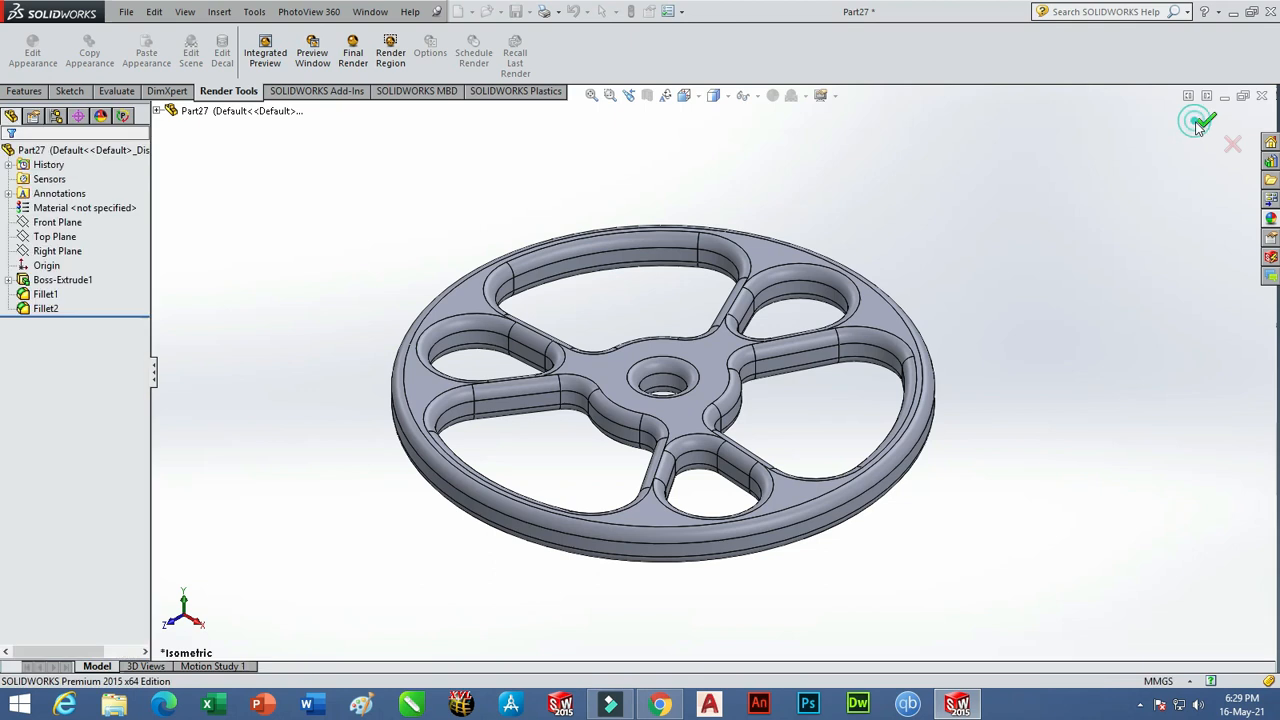
Replace the model view's scene with a blue-gray gradient background from Basic Scenes.
left_click(1270, 222)
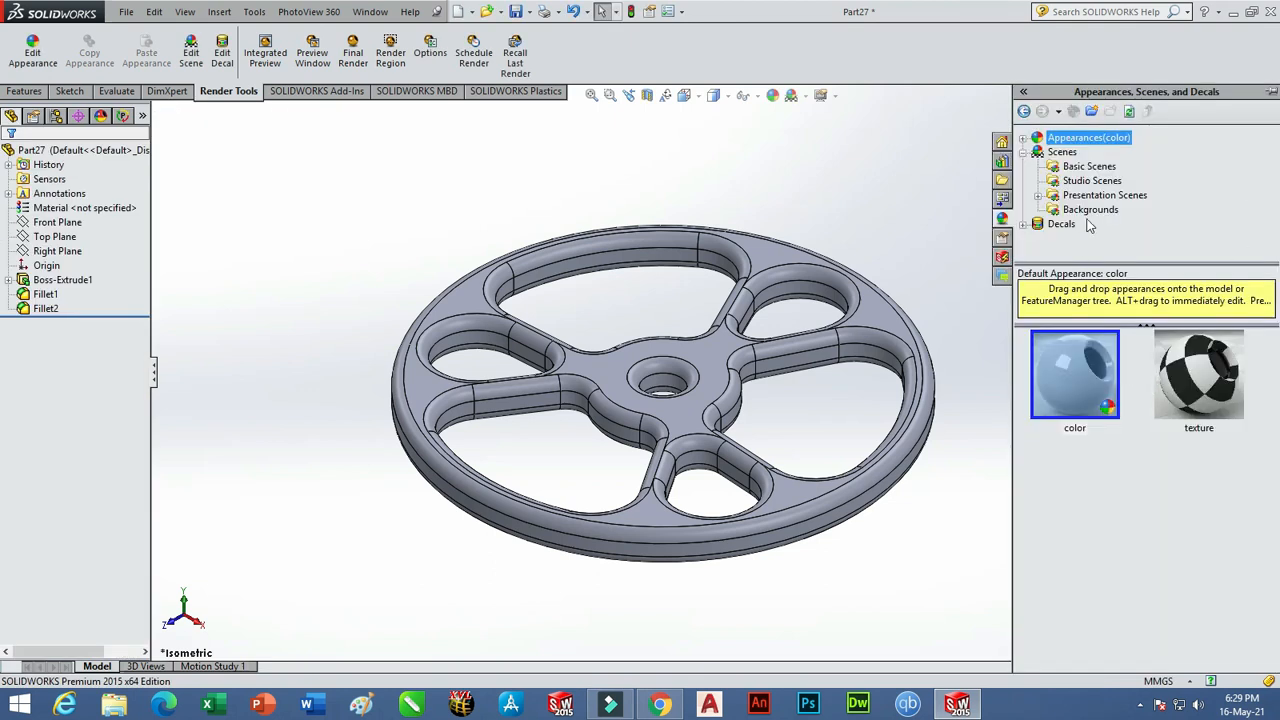
left_click(1068, 167)
left_click_drag(1272, 375, 917, 549)
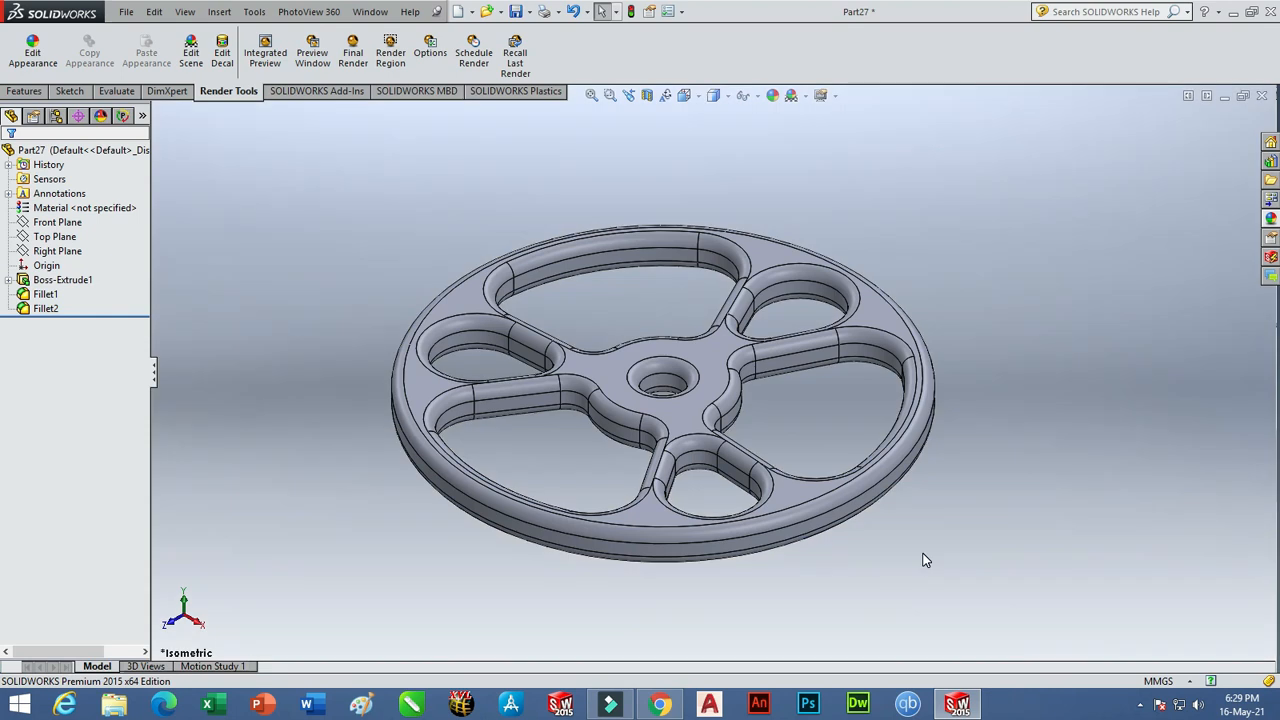
Run a final PhotoView 360 render of the enlarged wheel view, allowing photoview360 through the firewall on private networks.
scroll(864, 517, "down", 3)
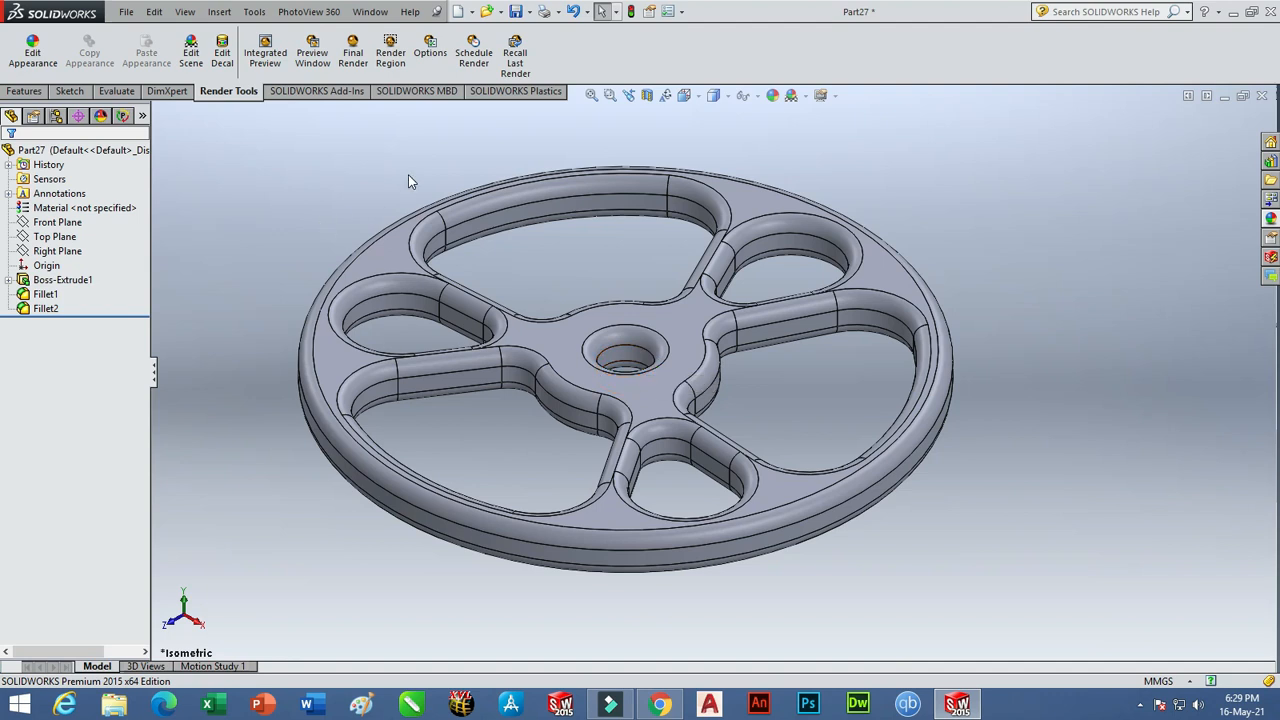
left_click(355, 66)
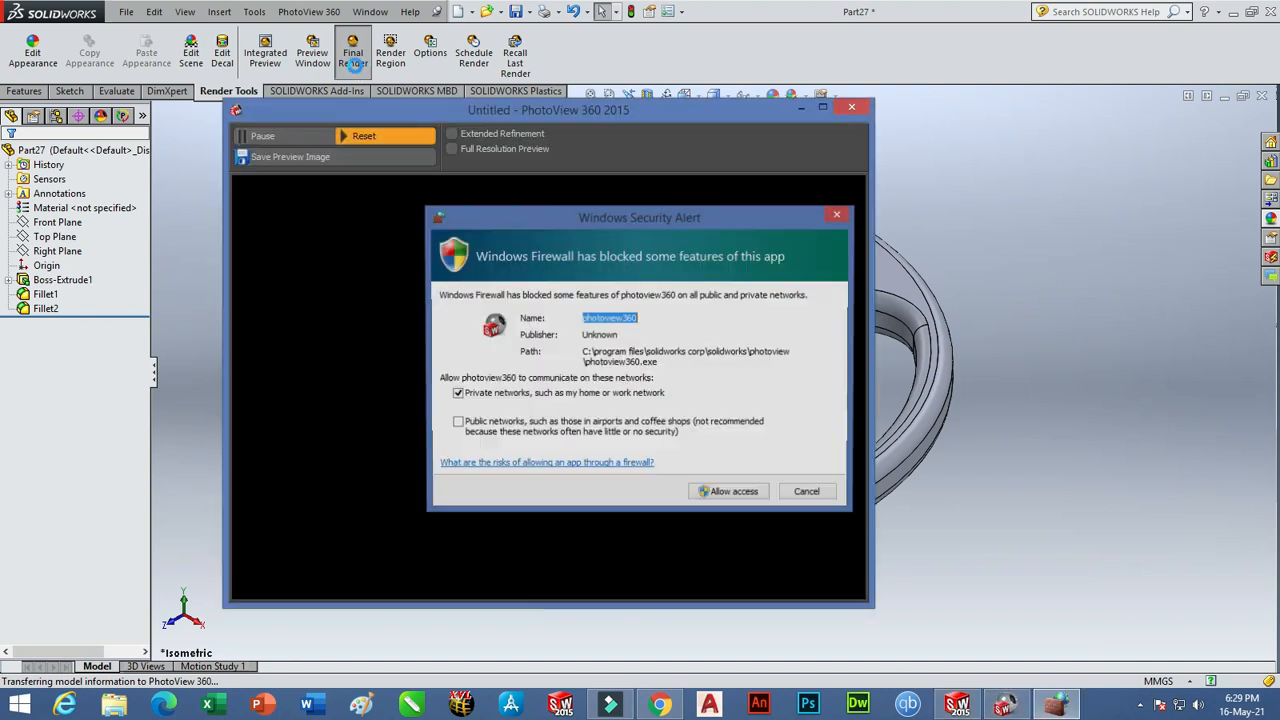
left_click(752, 500)
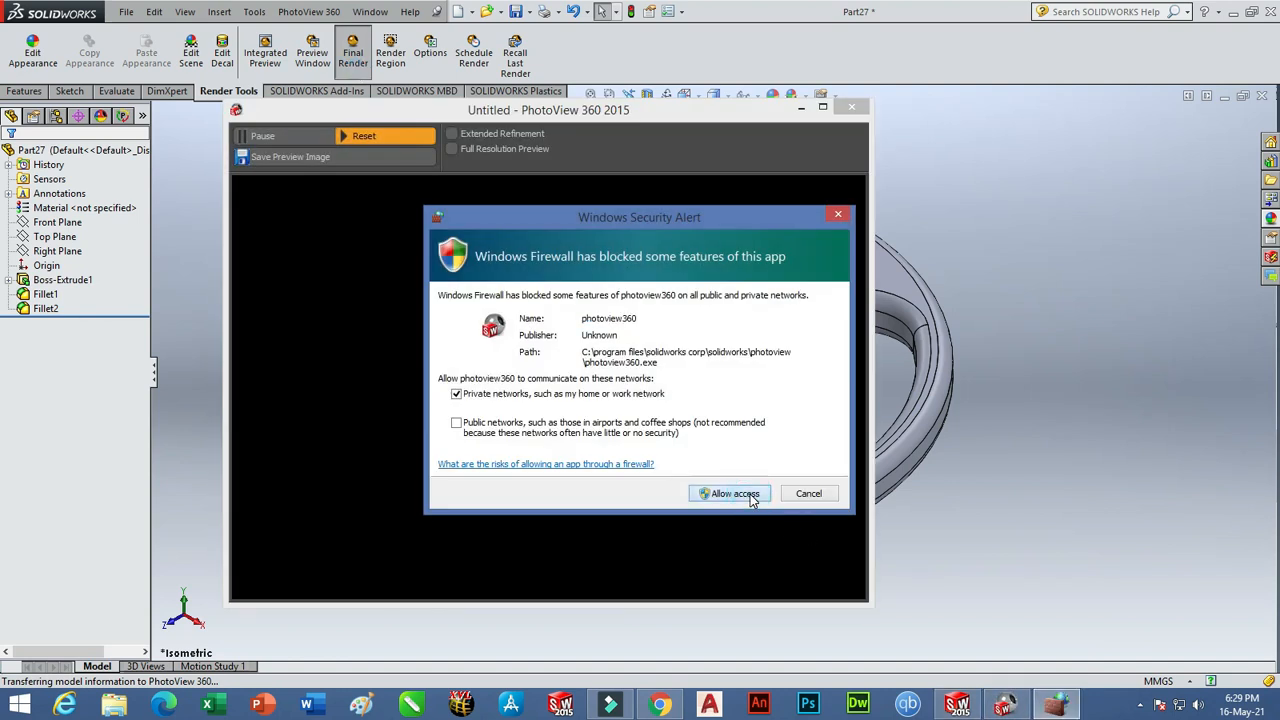
left_click(752, 500)
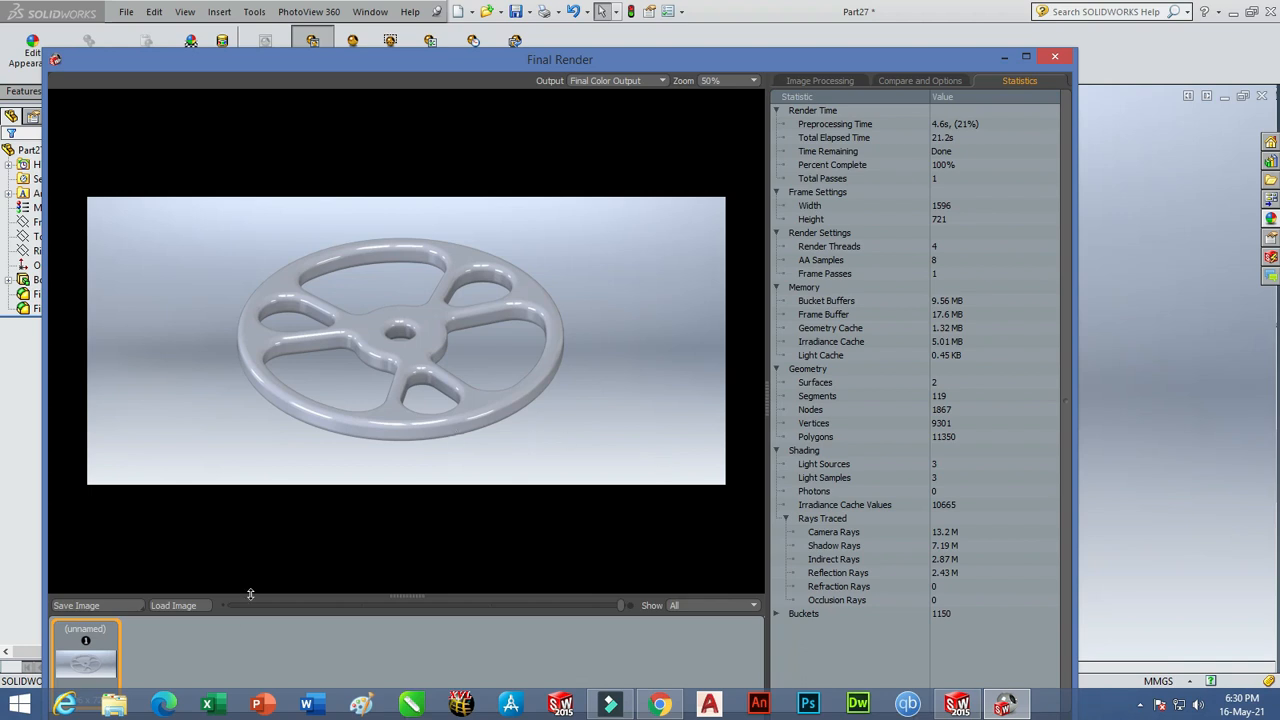
Save the final render image to the Desktop as a JPEG named SW27.
left_click(112, 607)
left_click(113, 188)
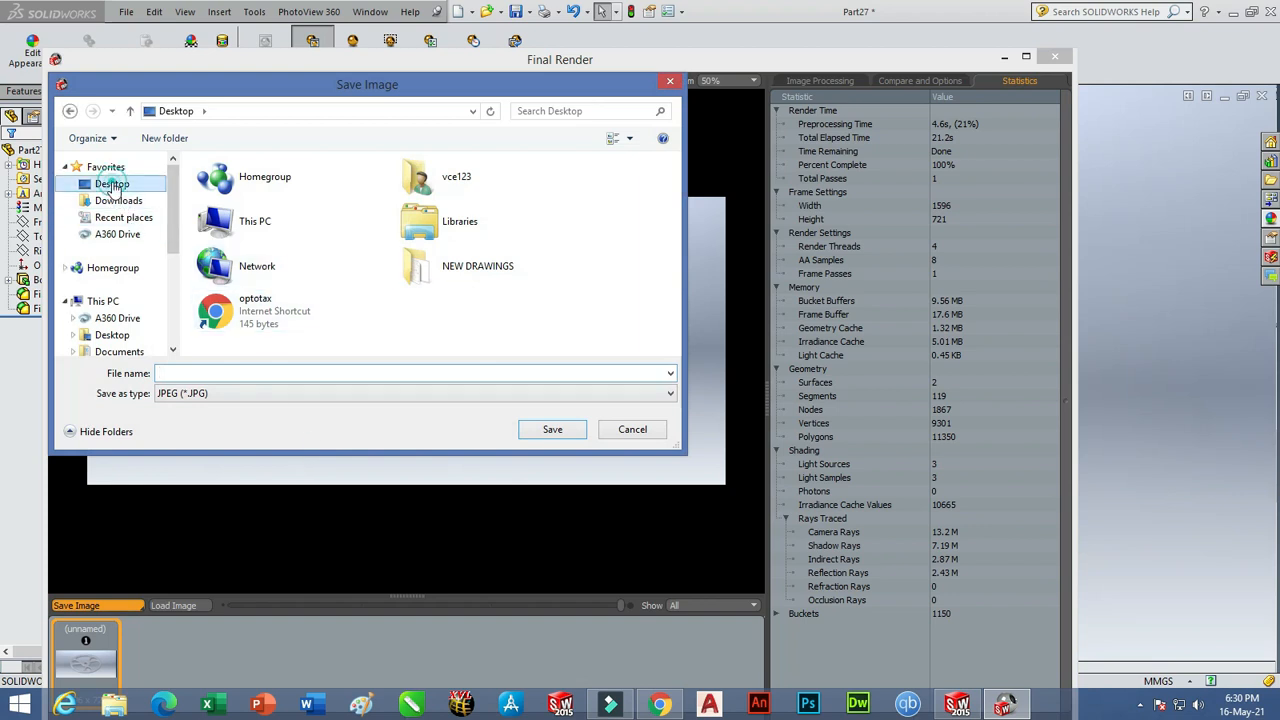
left_click(201, 372)
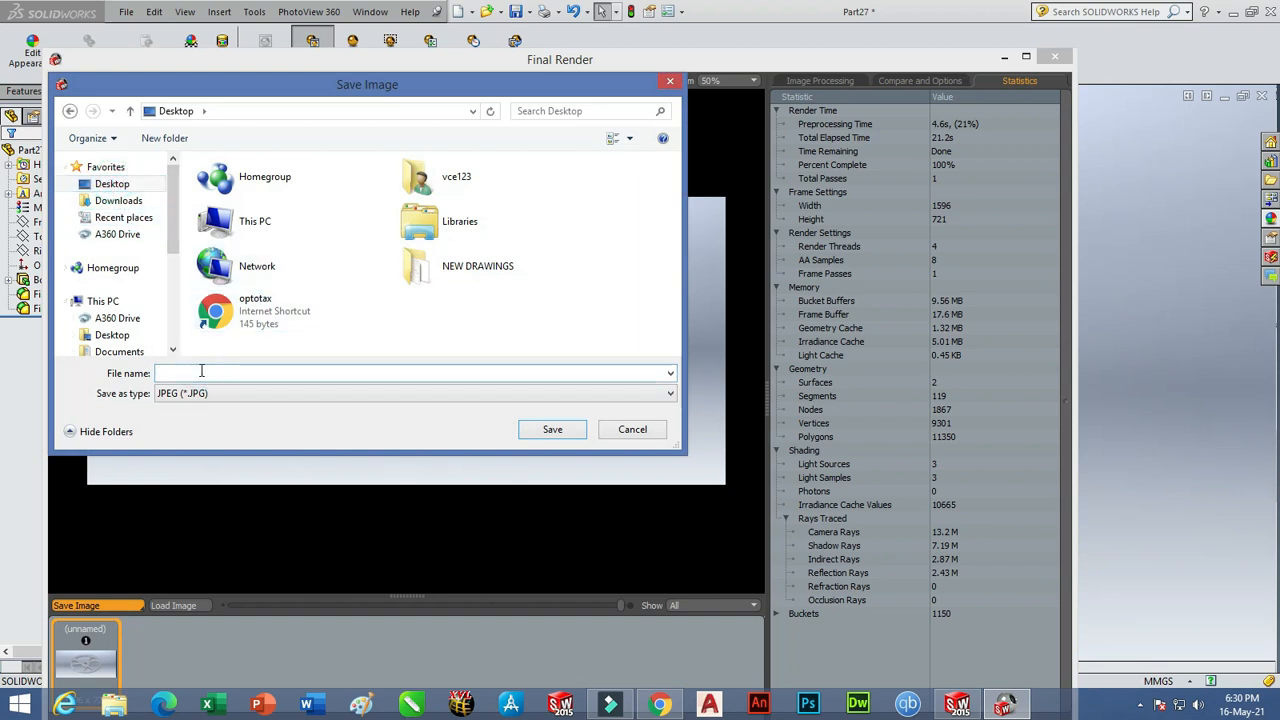
type("SW")
left_click(201, 372)
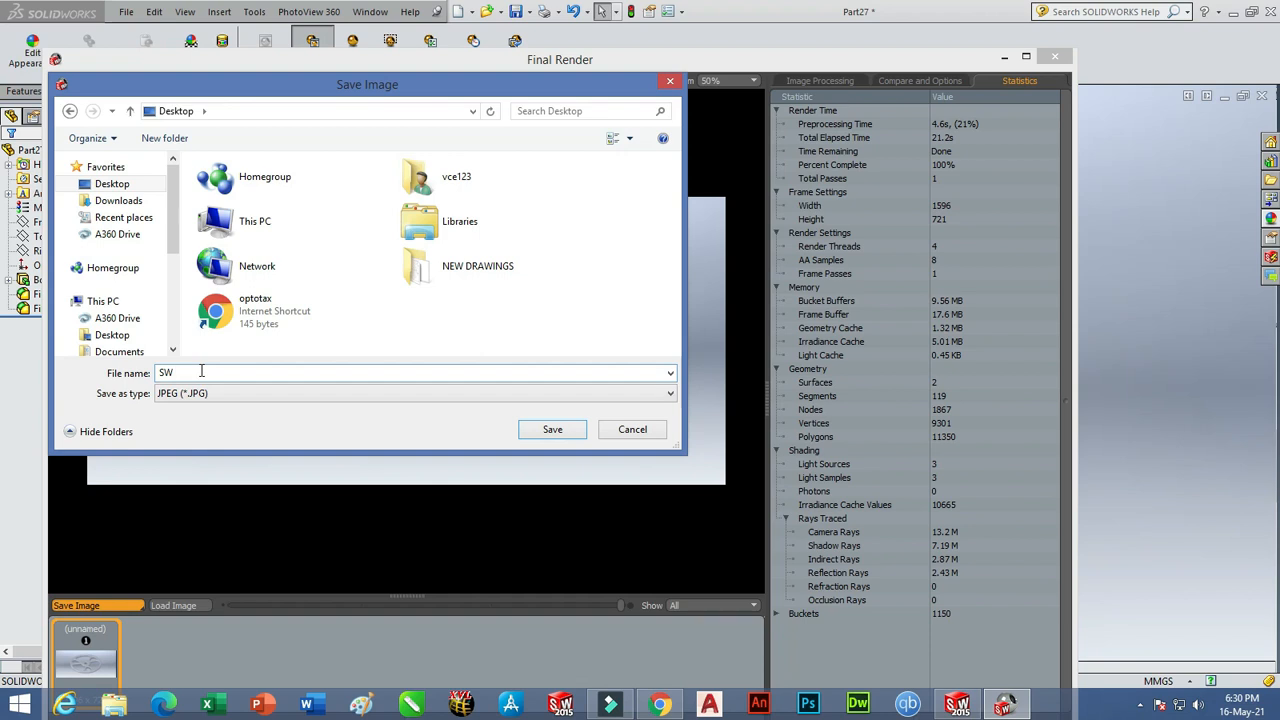
type("27")
left_click(546, 428)
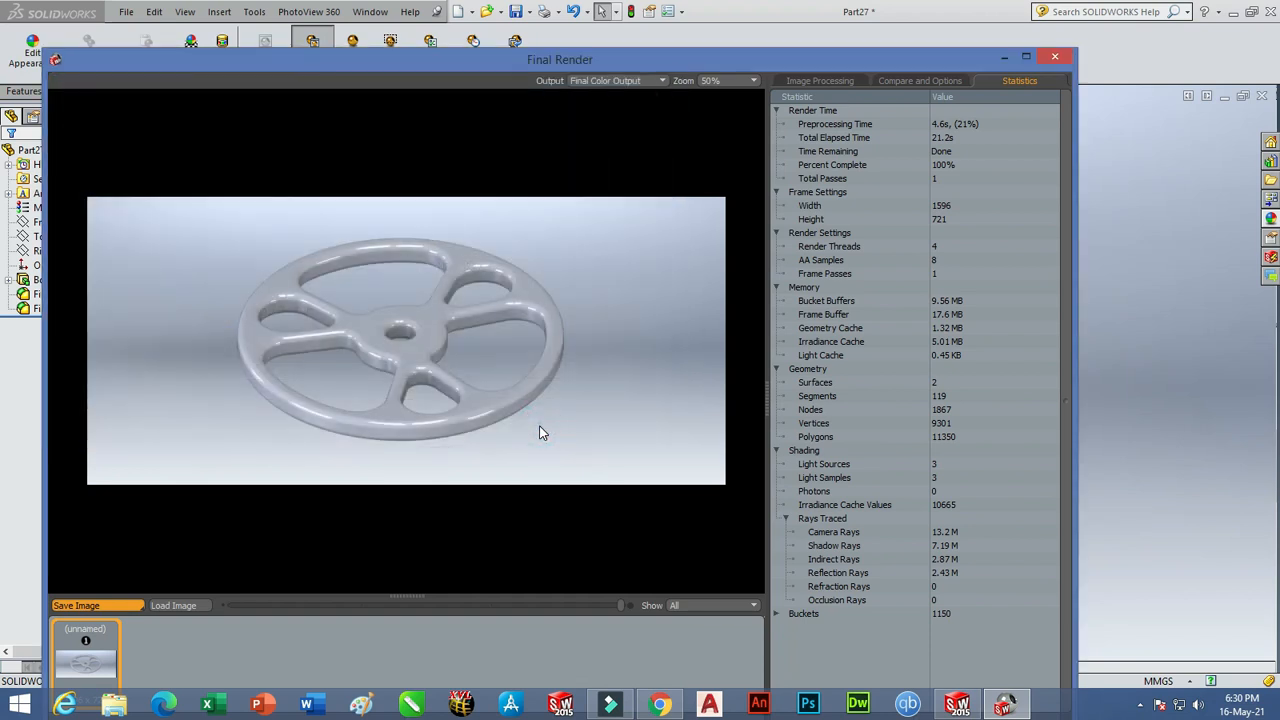